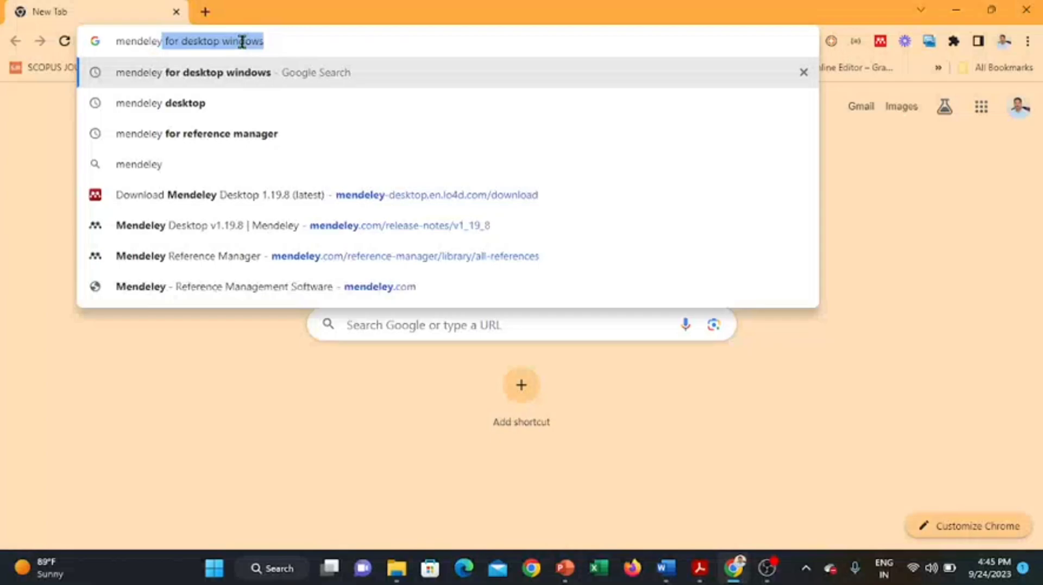
{"action": "triple_click", "coordinate": [243, 41]}
{"action": "type", "text": "https://mendeley-desktop.en.lo4d.com/download"}
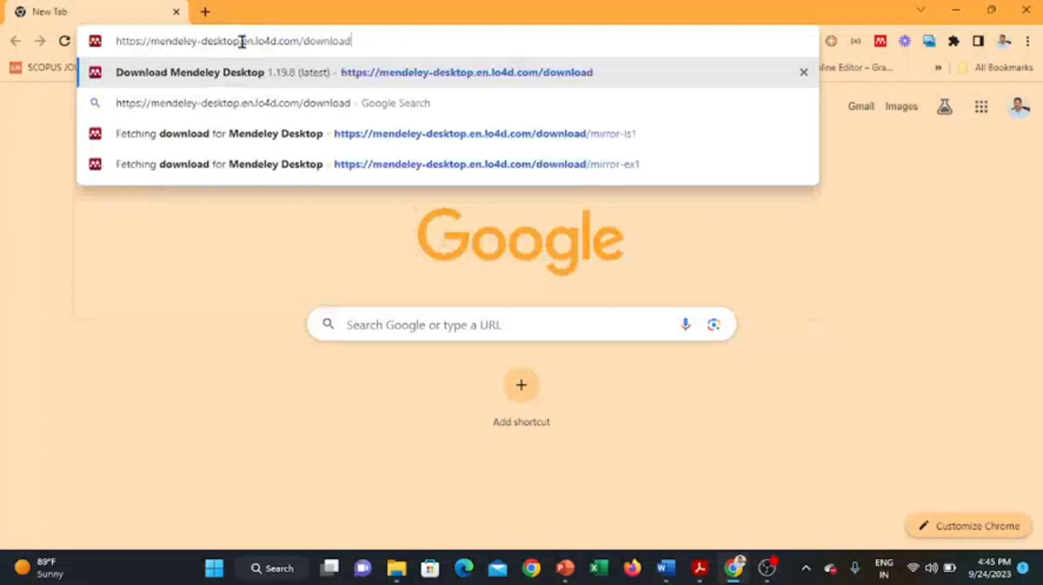
{"action": "key", "text": "Return"}
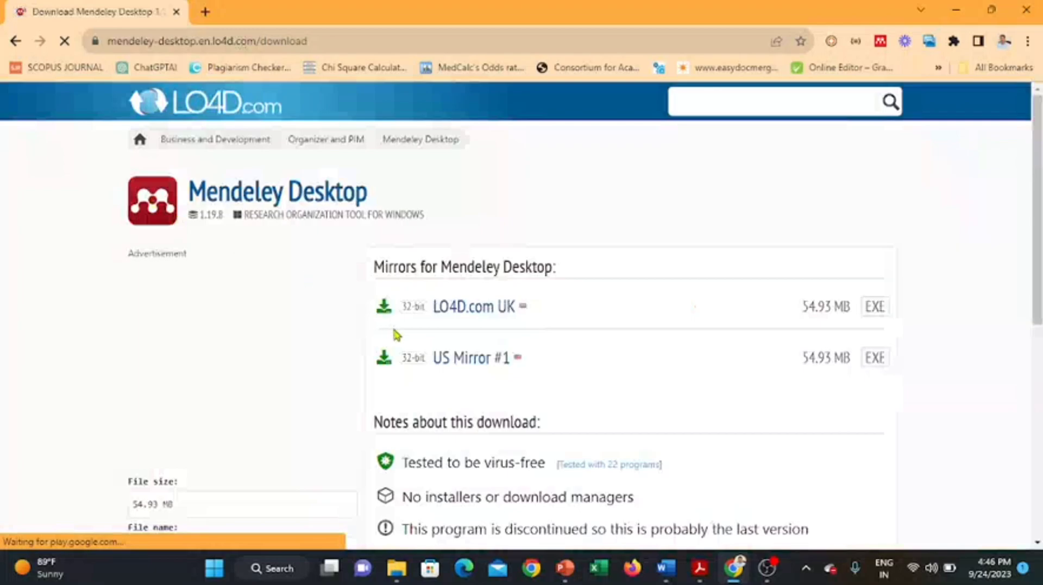
{"action": "left_click", "coordinate": [385, 359]}
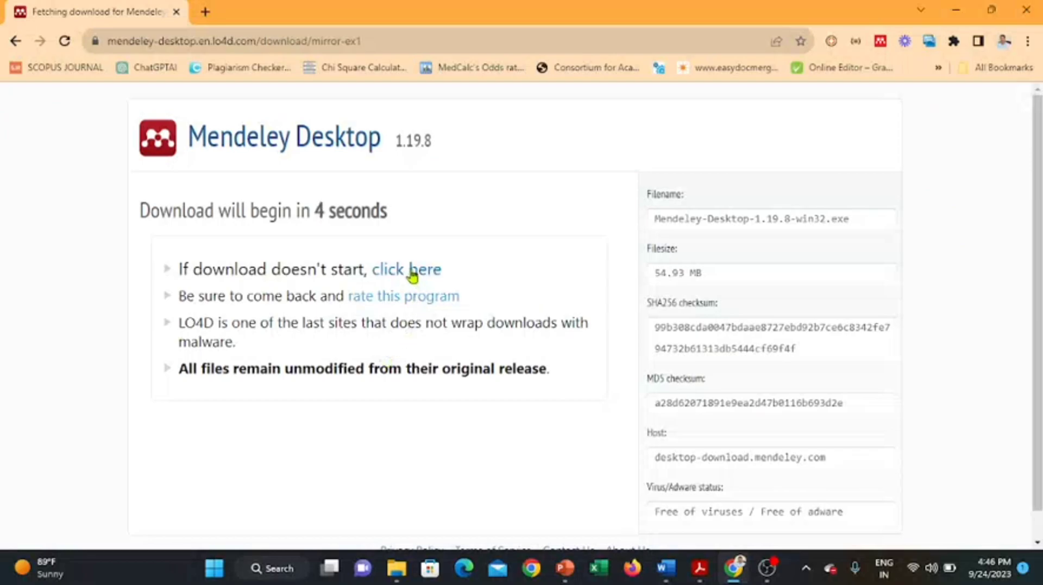
{"action": "left_click", "coordinate": [410, 271]}
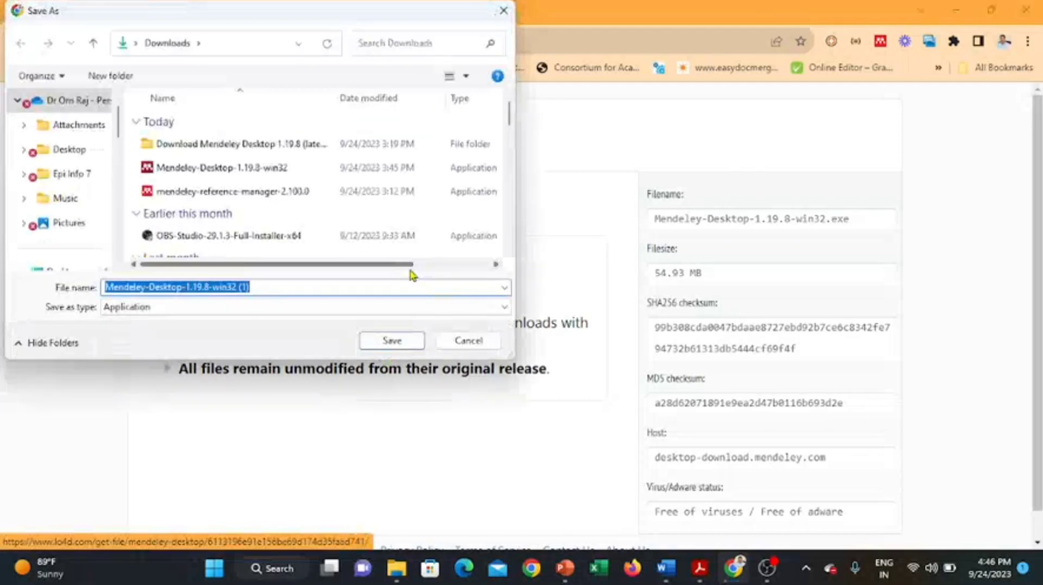
{"action": "left_click", "coordinate": [403, 341]}
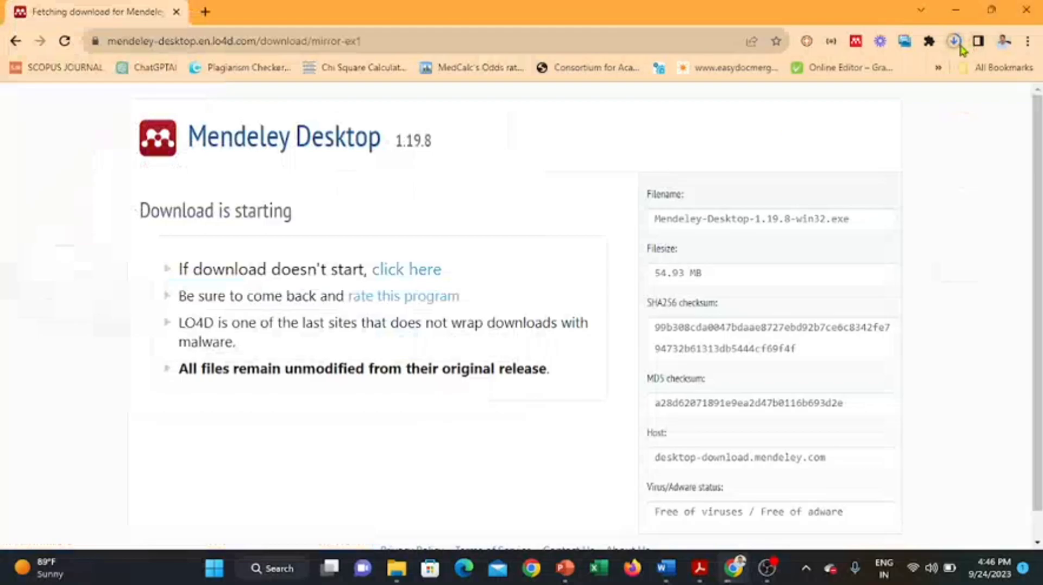
Step: Run the downloaded installer, accept the licence and install Mendeley Desktop with the default destination and Start Menu folders
{"action": "left_click", "coordinate": [955, 42]}
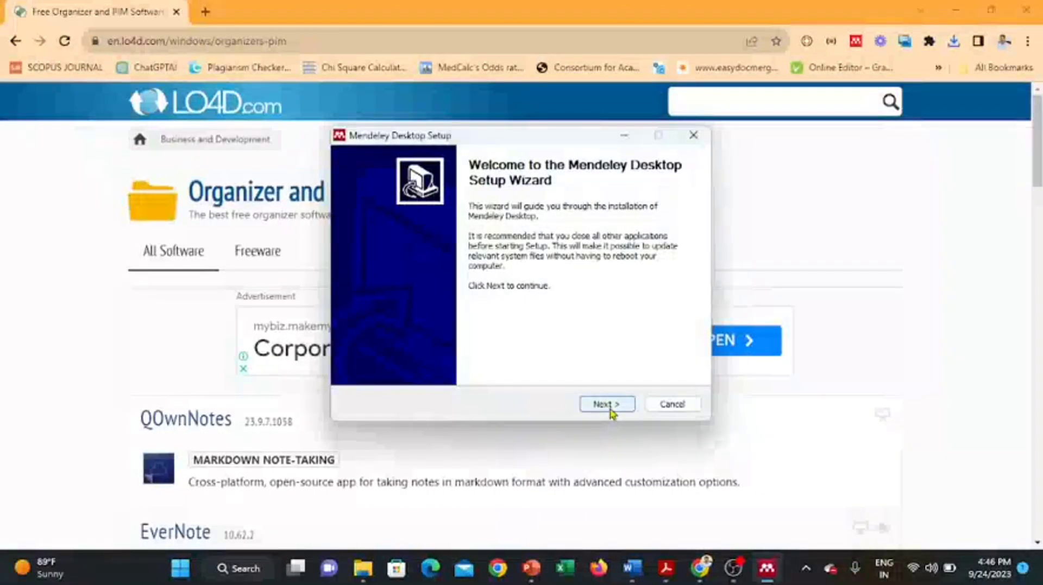
{"action": "left_click", "coordinate": [602, 405]}
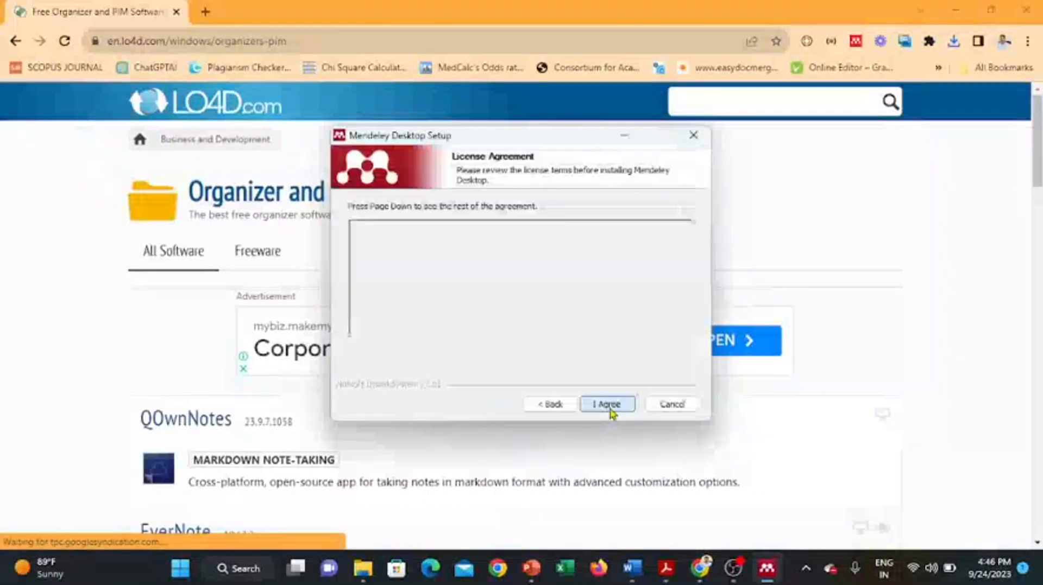
{"action": "left_click", "coordinate": [607, 404]}
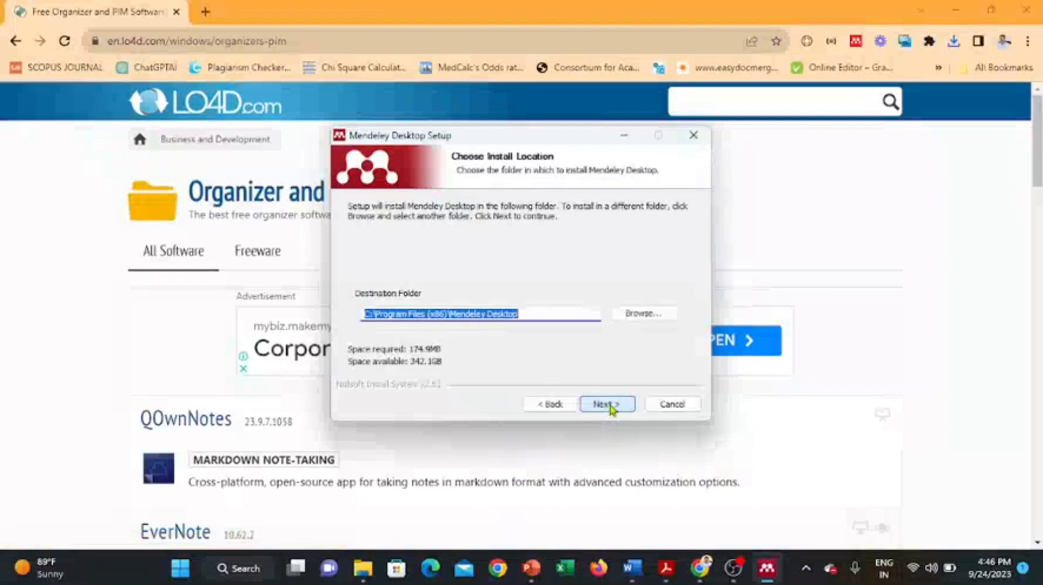
{"action": "left_click", "coordinate": [606, 405]}
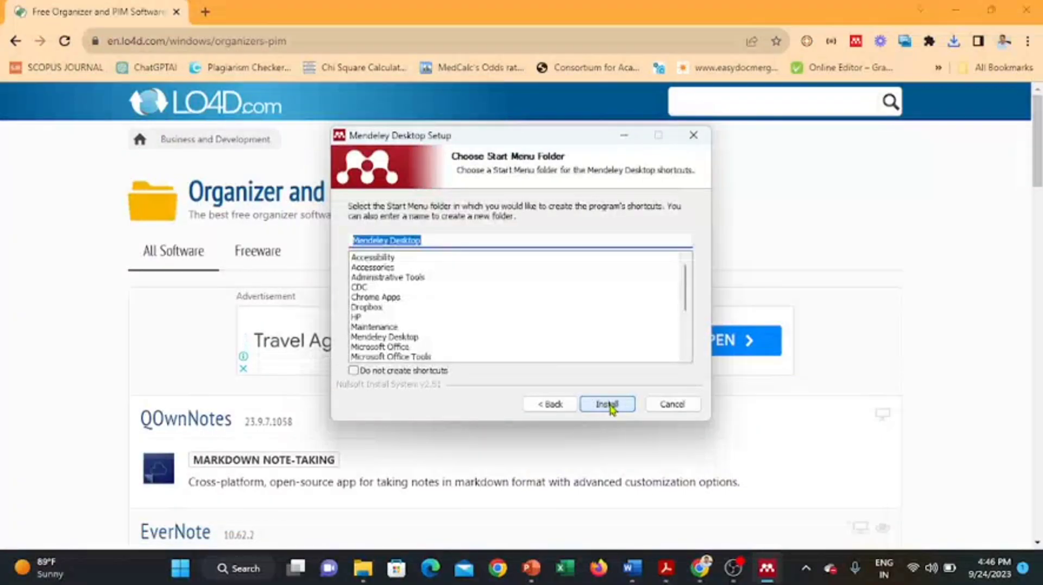
{"action": "left_click", "coordinate": [607, 405]}
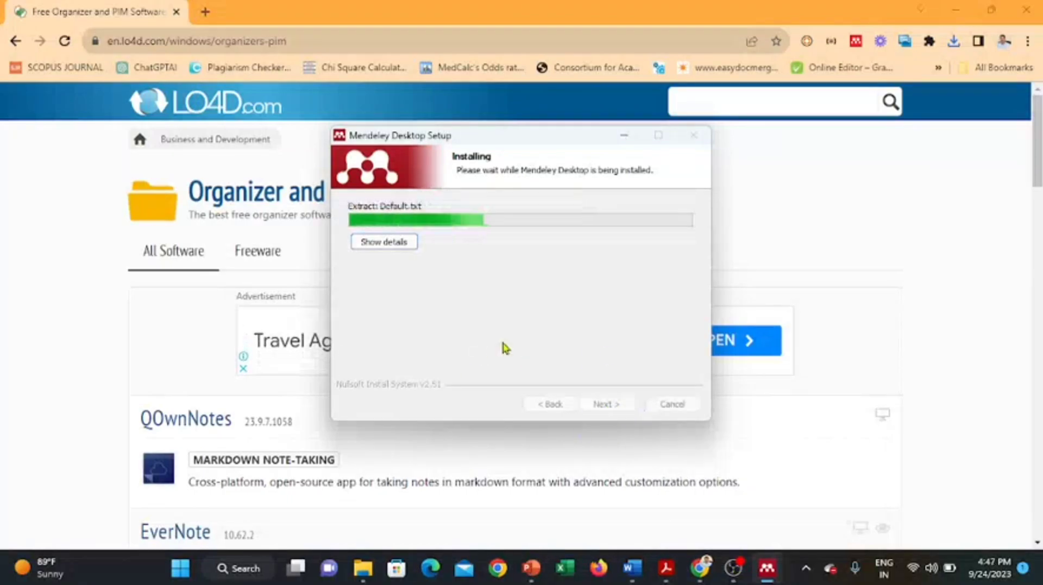
{"action": "left_click", "coordinate": [607, 404]}
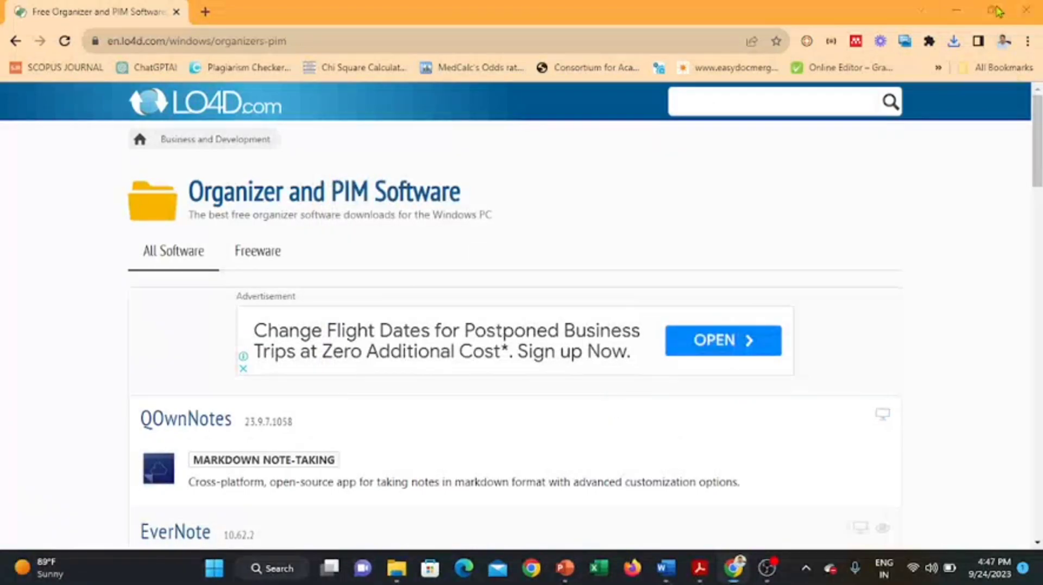
Step: Clear the open windows from the desktop, close Mendeley Desktop, relaunch it from its desktop shortcut and maximize its window
{"action": "left_click", "coordinate": [957, 9]}
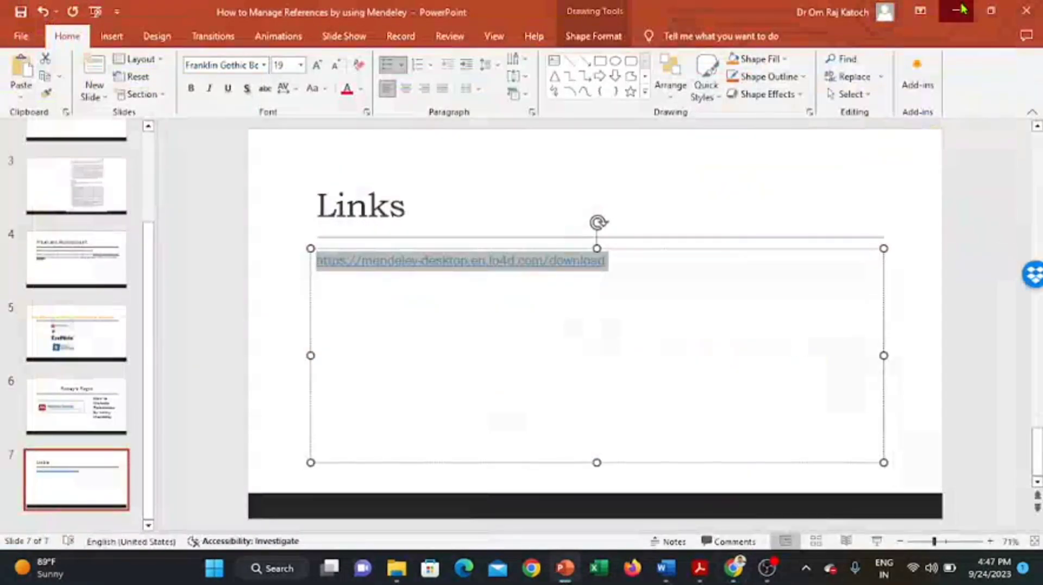
{"action": "left_click", "coordinate": [959, 10]}
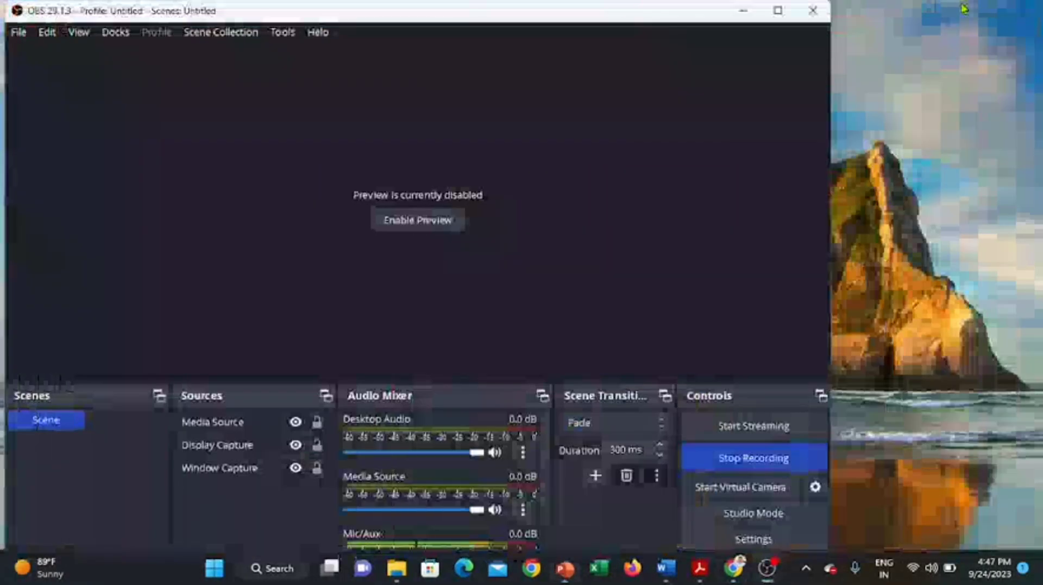
{"action": "left_click", "coordinate": [744, 11]}
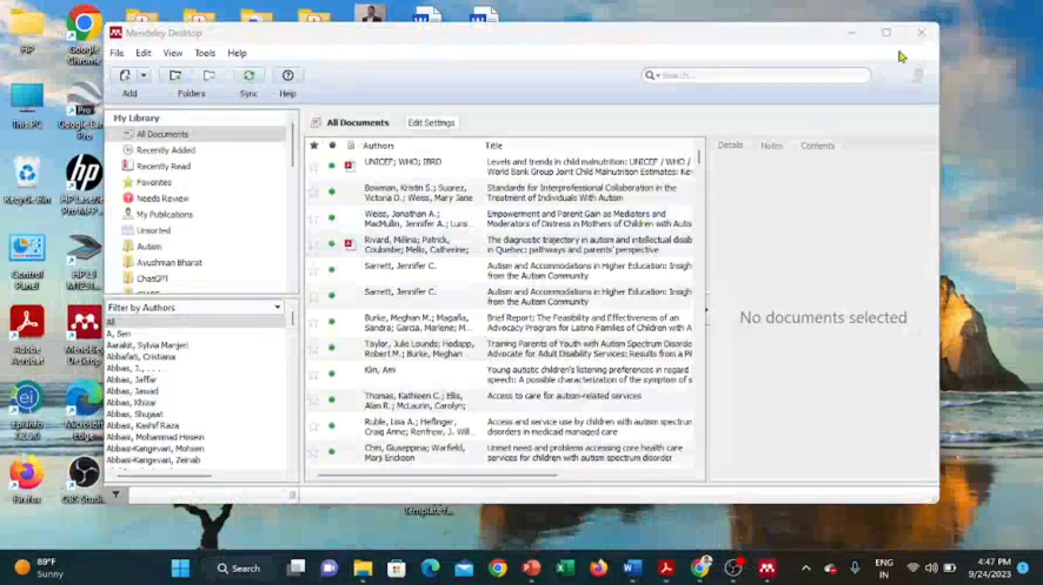
{"action": "left_click", "coordinate": [922, 33]}
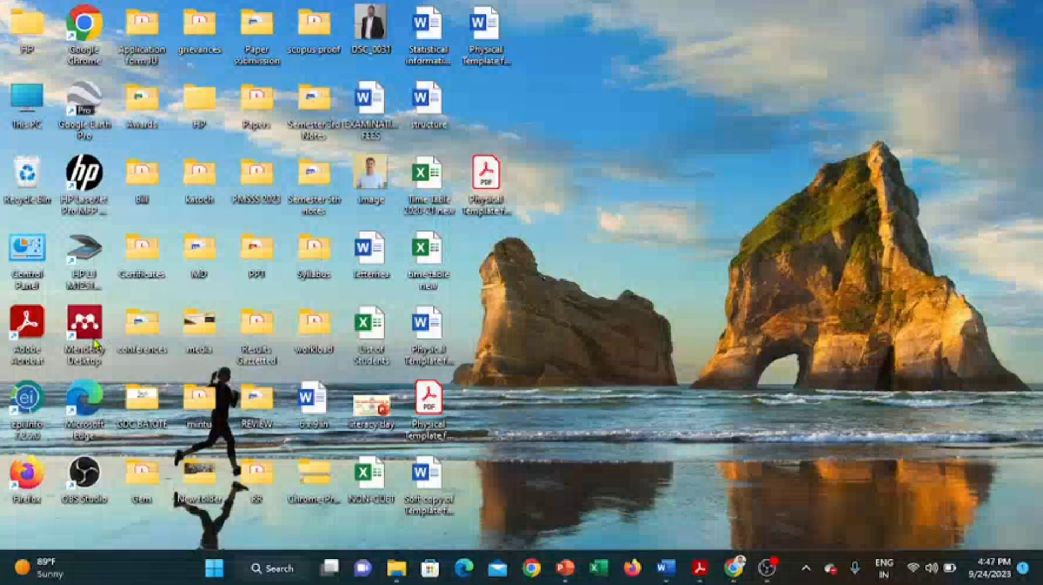
{"action": "double_click", "coordinate": [95, 344]}
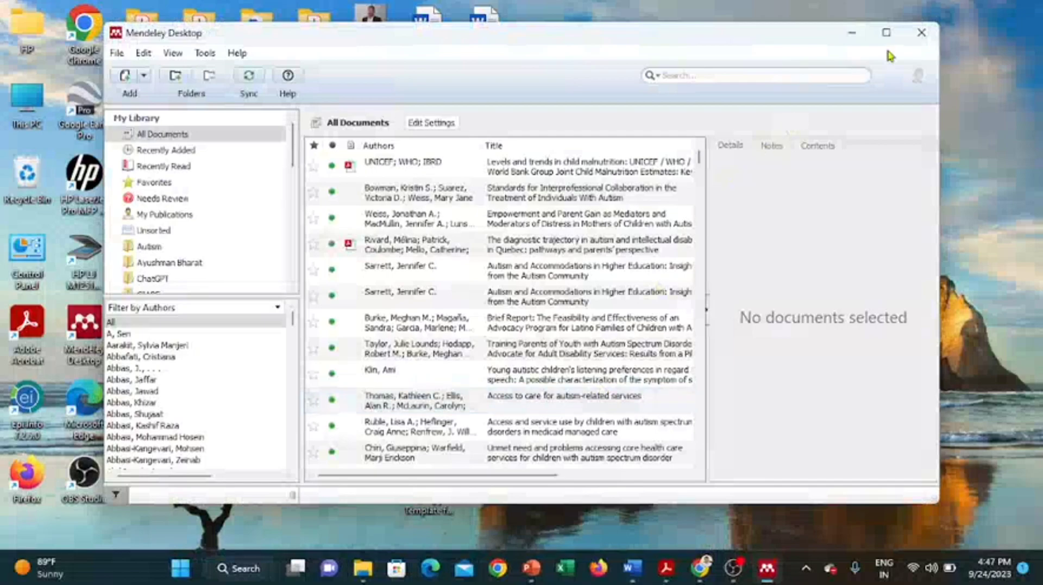
{"action": "left_click", "coordinate": [887, 33]}
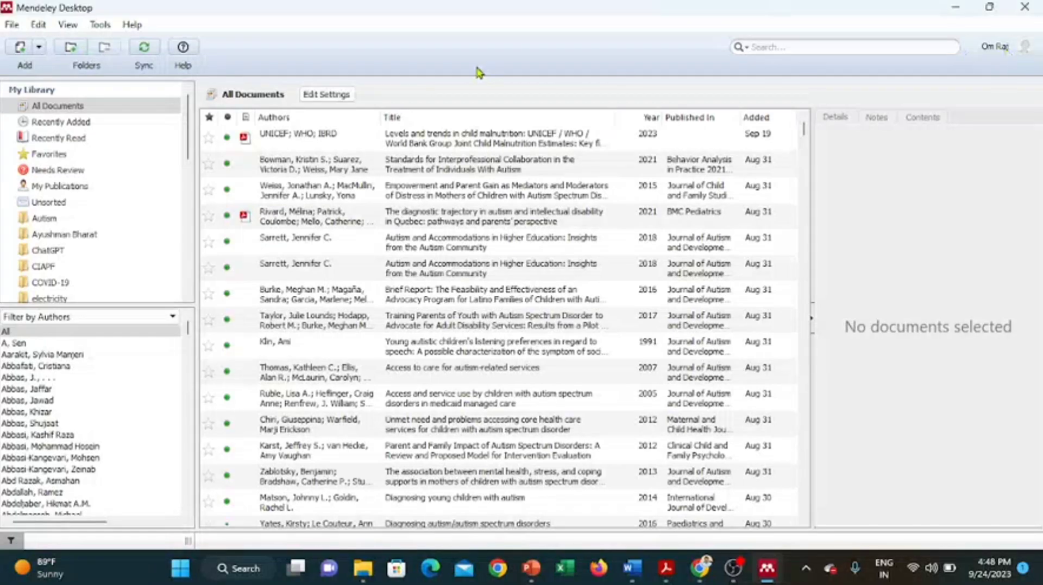
Step: Start the Web Importer installation from Mendeley Desktop and open the extension's Chrome Web Store page
{"action": "left_click", "coordinate": [100, 25]}
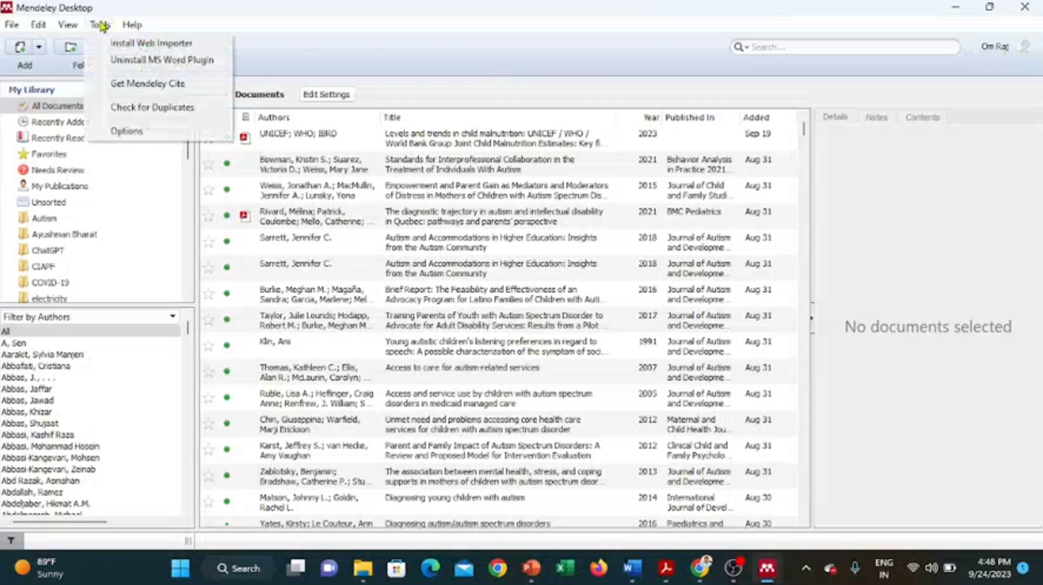
{"action": "left_click", "coordinate": [130, 48]}
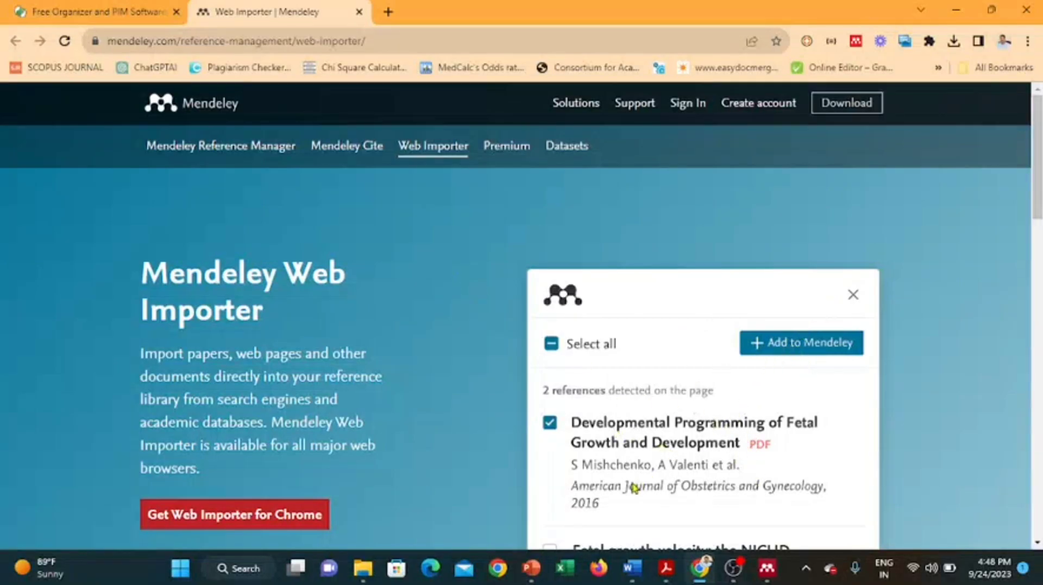
{"action": "left_click", "coordinate": [260, 517]}
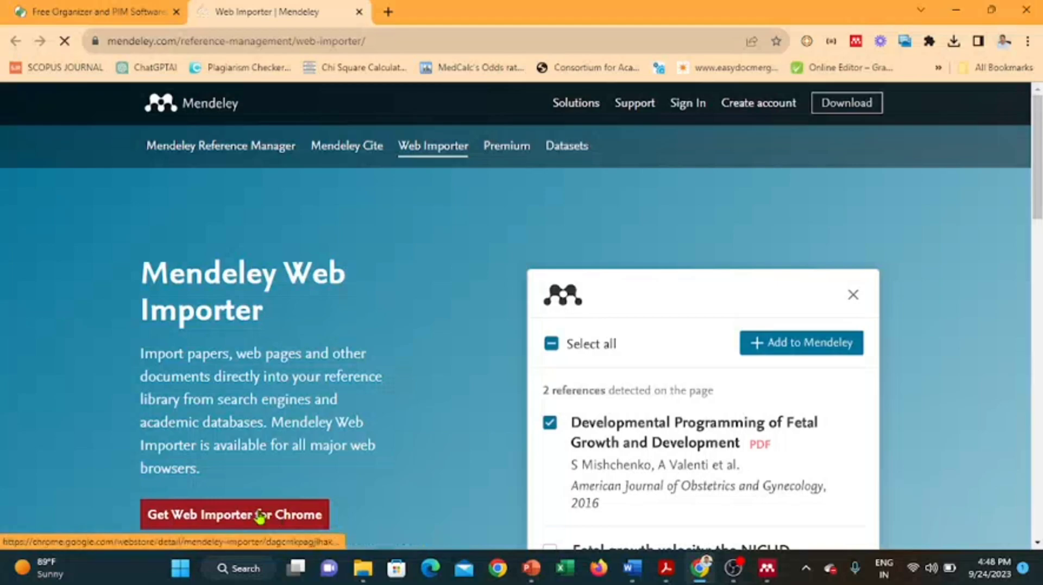
{"action": "scroll", "coordinate": [291, 234], "scroll_direction": "down", "scroll_amount": 5}
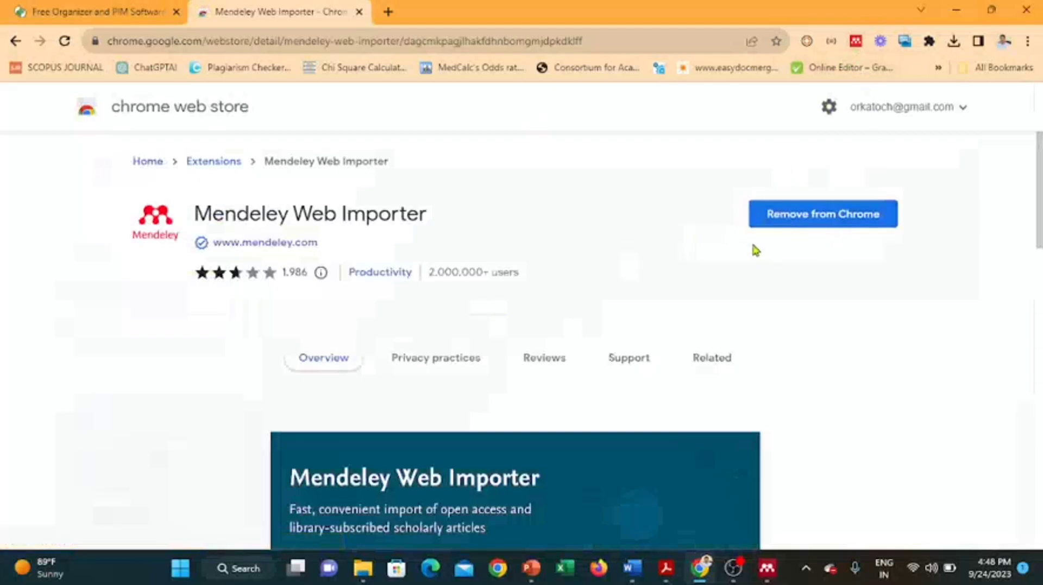
Step: Remove the Mendeley Web Importer extension from Chrome and add it again from its Chrome Web Store page
{"action": "left_click", "coordinate": [802, 217]}
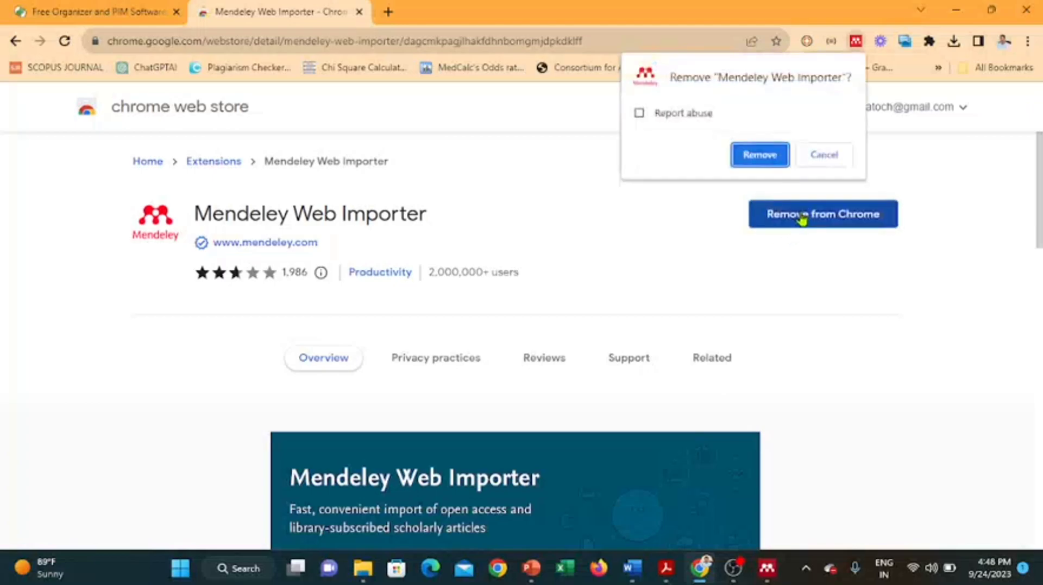
{"action": "left_click", "coordinate": [753, 155]}
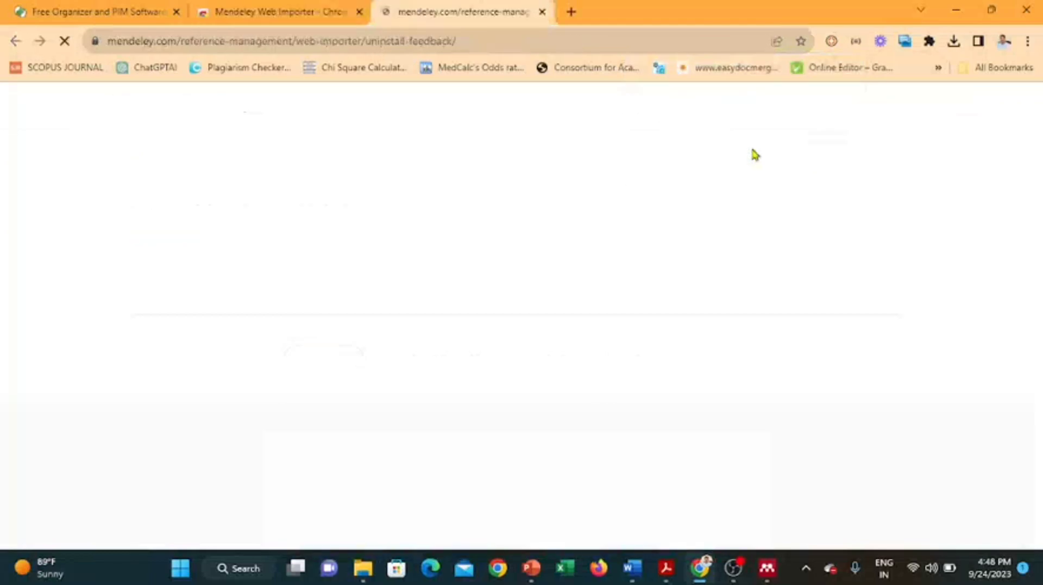
{"action": "left_click", "coordinate": [312, 7]}
{"action": "left_click", "coordinate": [840, 218]}
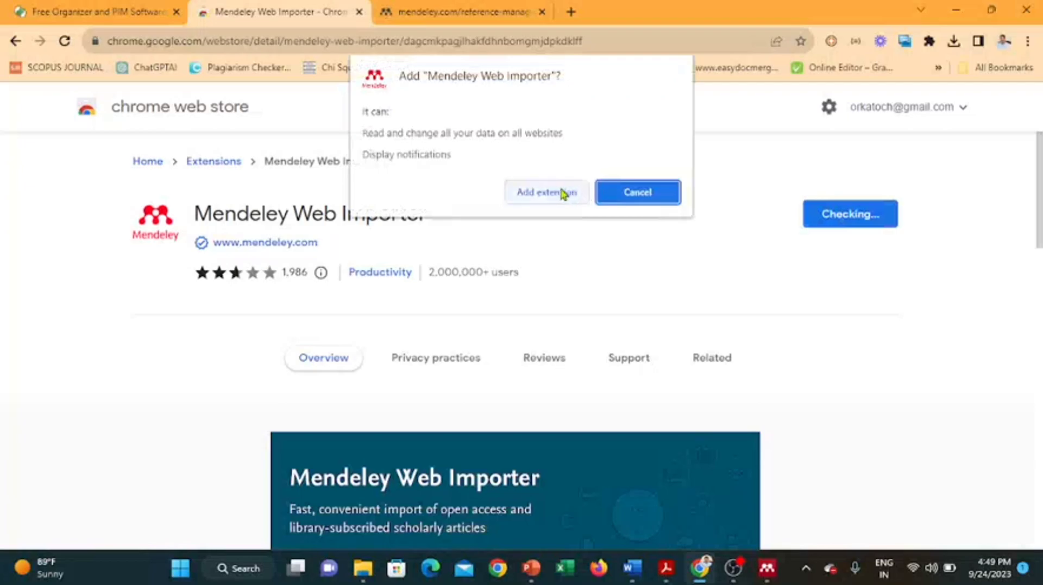
{"action": "left_click", "coordinate": [562, 193]}
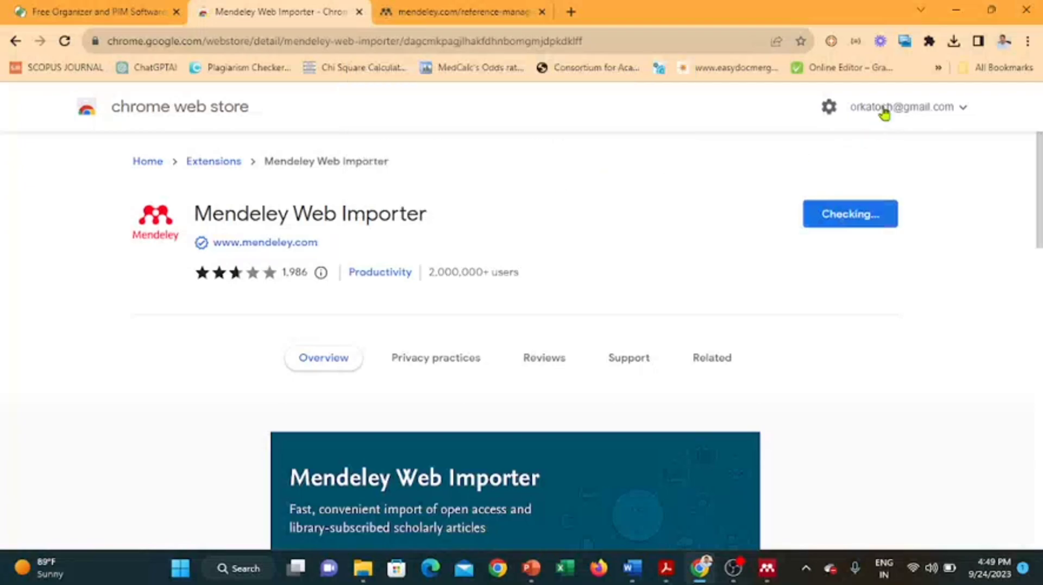
{"action": "left_click", "coordinate": [929, 42]}
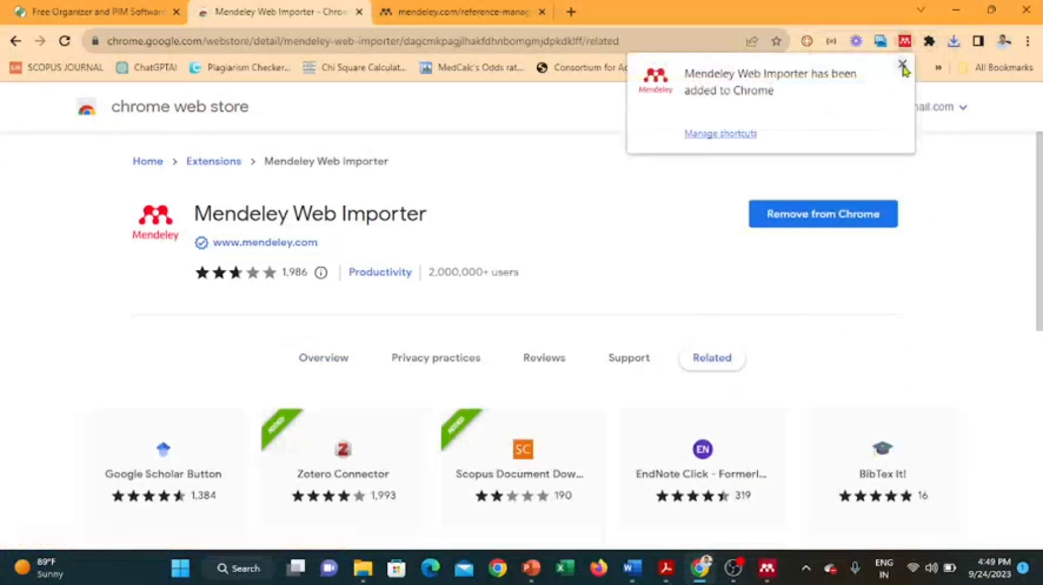
{"action": "left_click", "coordinate": [902, 64]}
Step: Pin the Mendeley Web Importer extension to the Chrome toolbar
{"action": "left_click", "coordinate": [929, 43]}
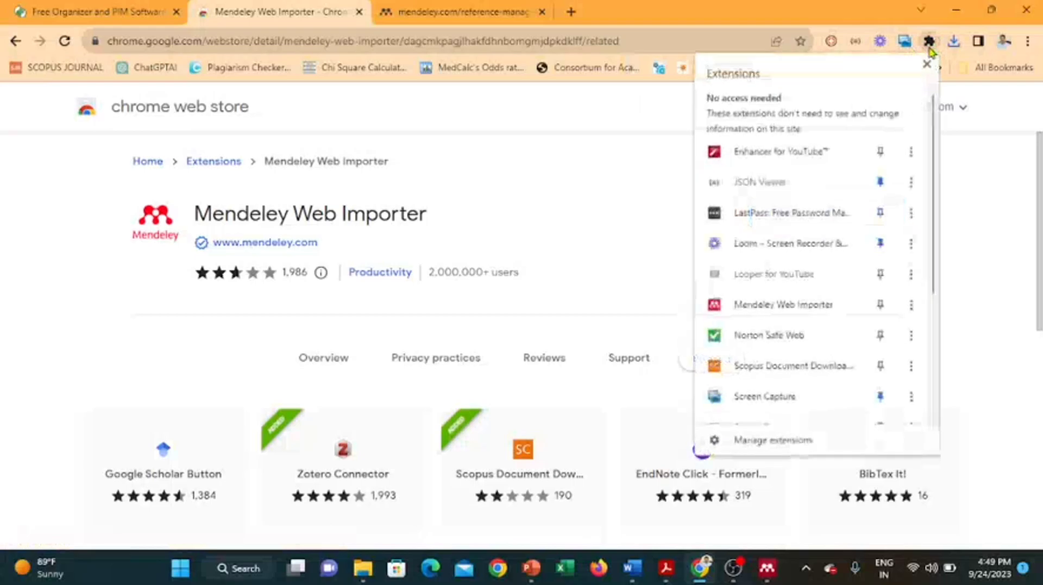
{"action": "left_click_drag", "start_coordinate": [932, 244], "coordinate": [943, 209]}
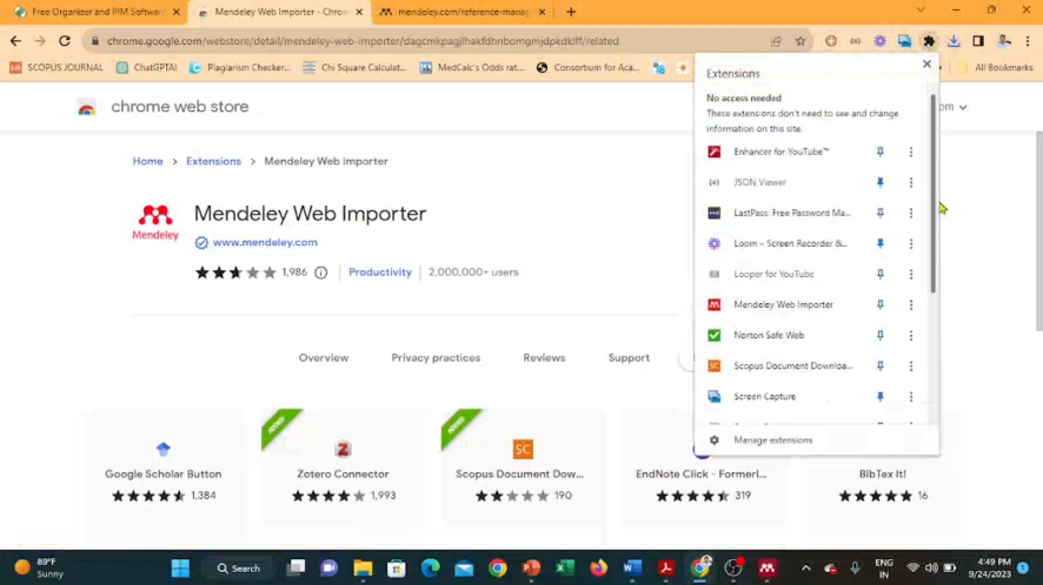
{"action": "left_click", "coordinate": [880, 305]}
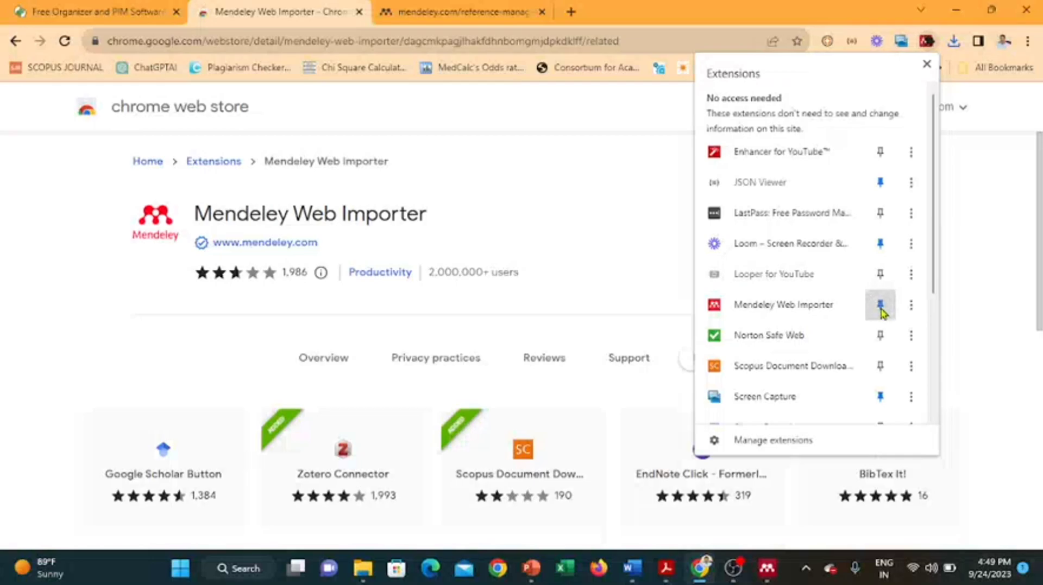
{"action": "left_click", "coordinate": [625, 234]}
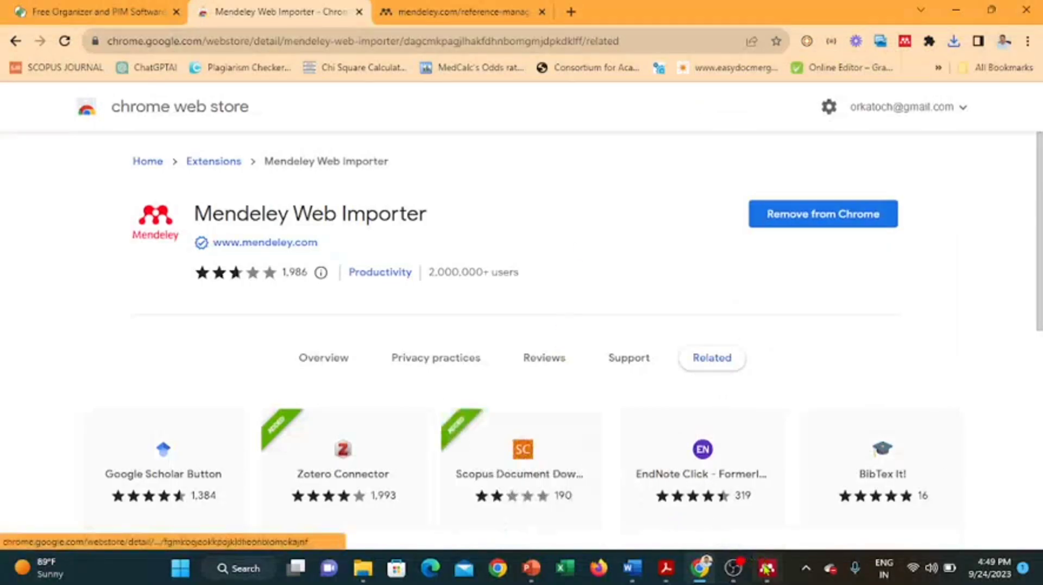
Step: Switch to Mendeley Desktop and try to uninstall the MS Word plugin, declining to let Mendeley close Word
{"action": "mouse_move", "coordinate": [767, 569]}
{"action": "left_click", "coordinate": [755, 540]}
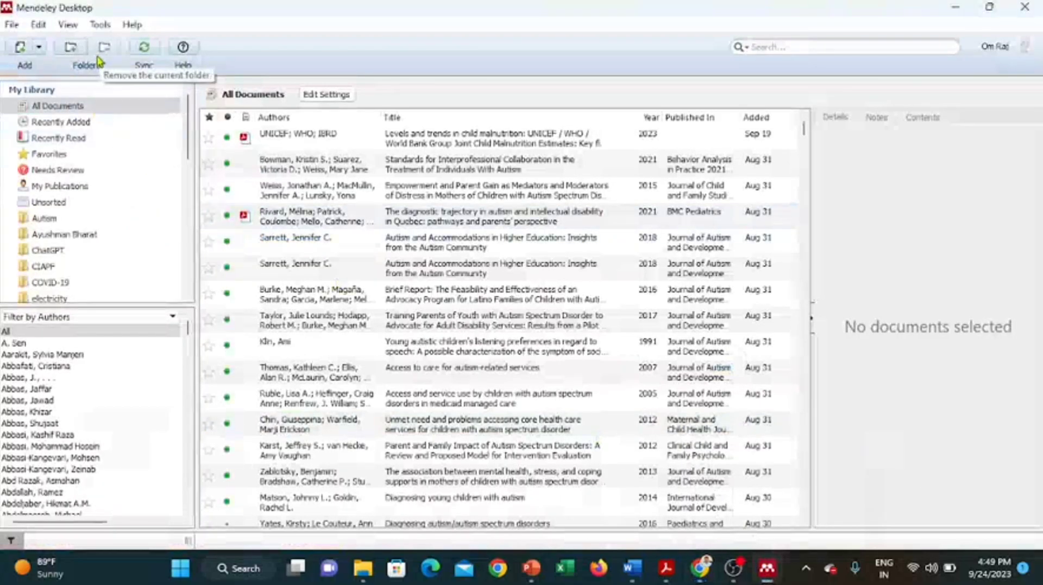
{"action": "left_click", "coordinate": [101, 25]}
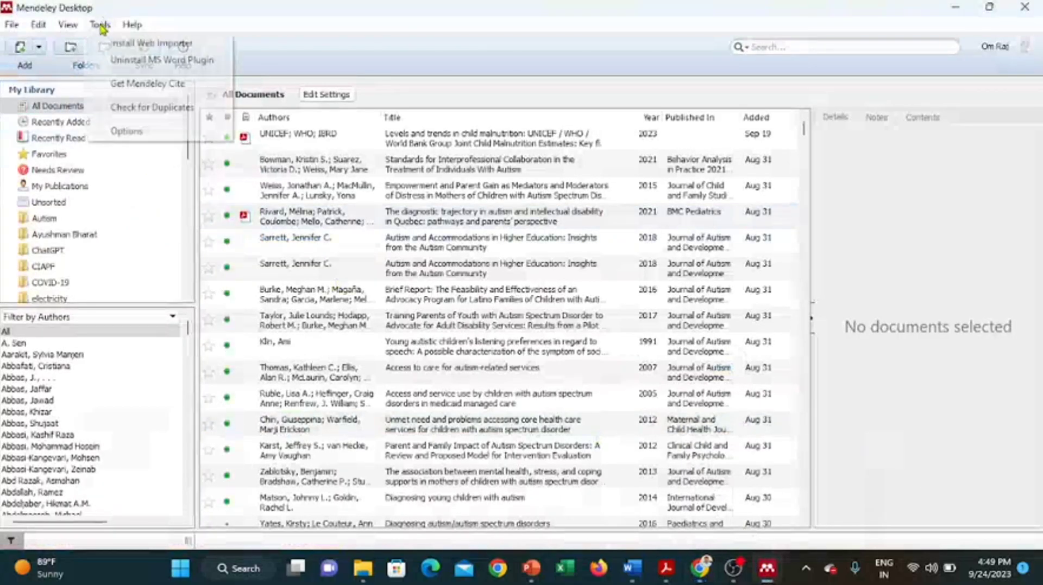
{"action": "left_click", "coordinate": [132, 25]}
{"action": "mouse_move", "coordinate": [101, 25]}
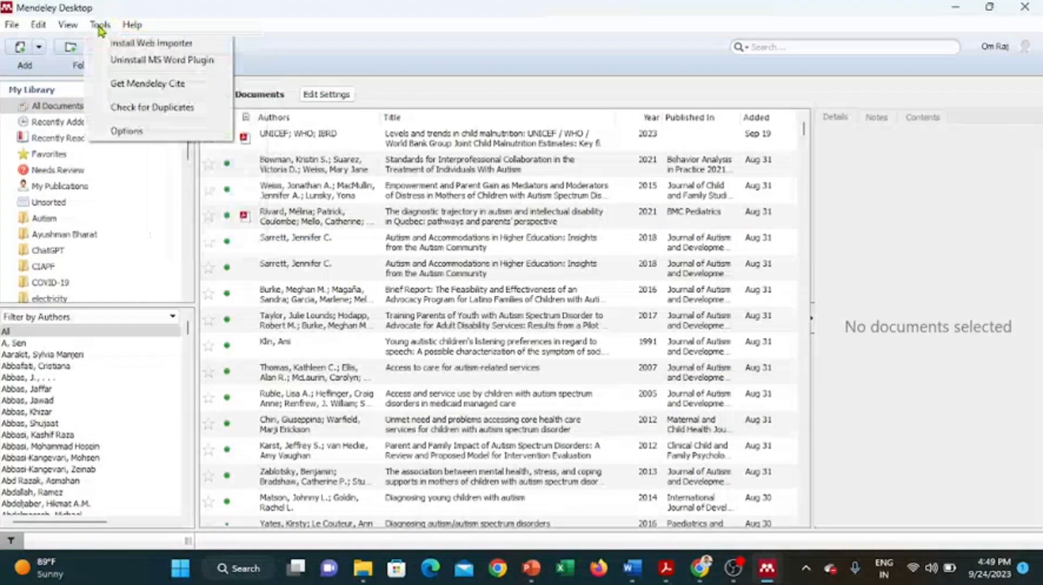
{"action": "left_click", "coordinate": [145, 62]}
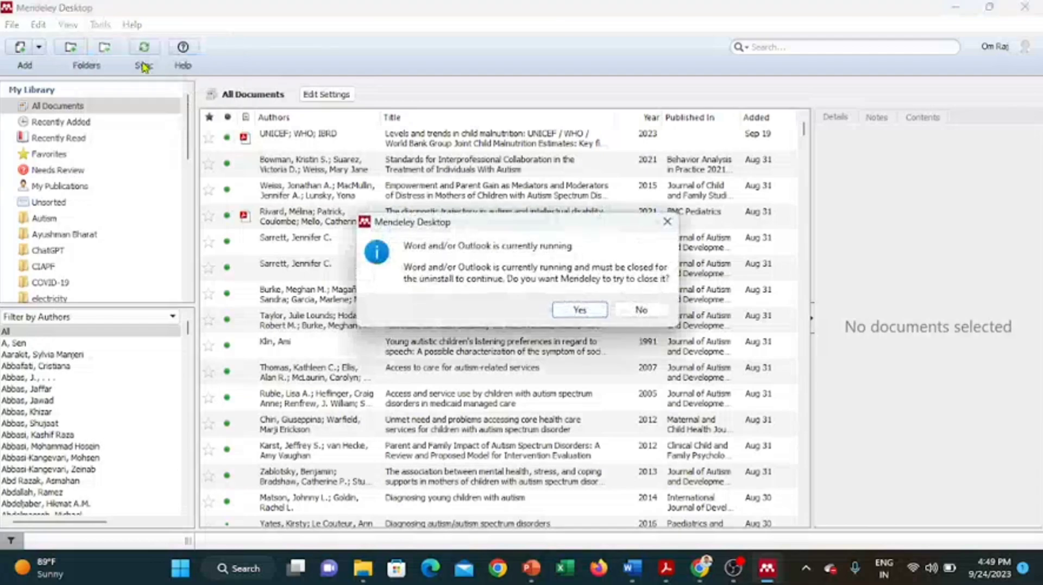
{"action": "left_click", "coordinate": [633, 308]}
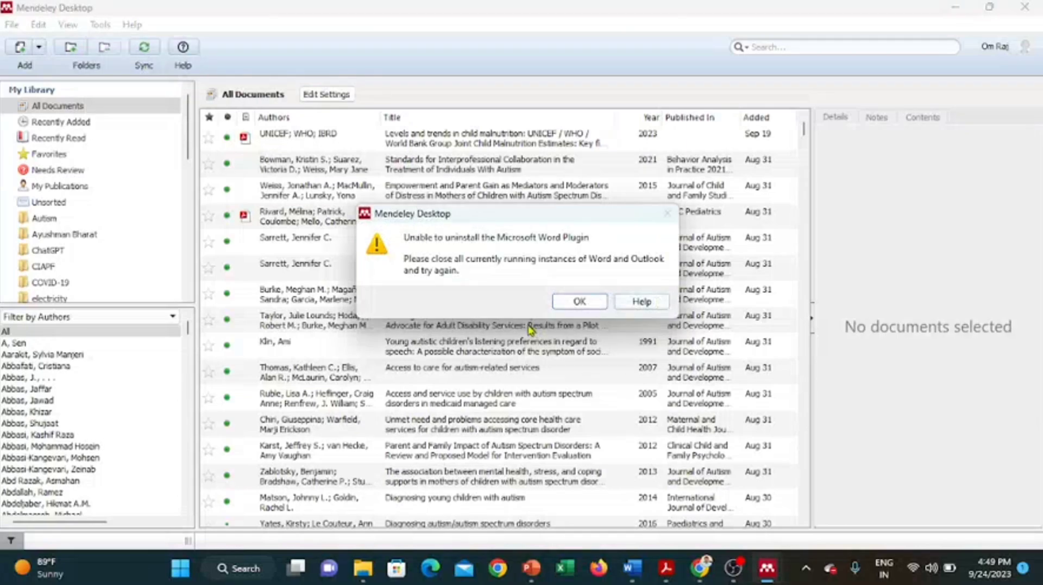
{"action": "left_click", "coordinate": [578, 302]}
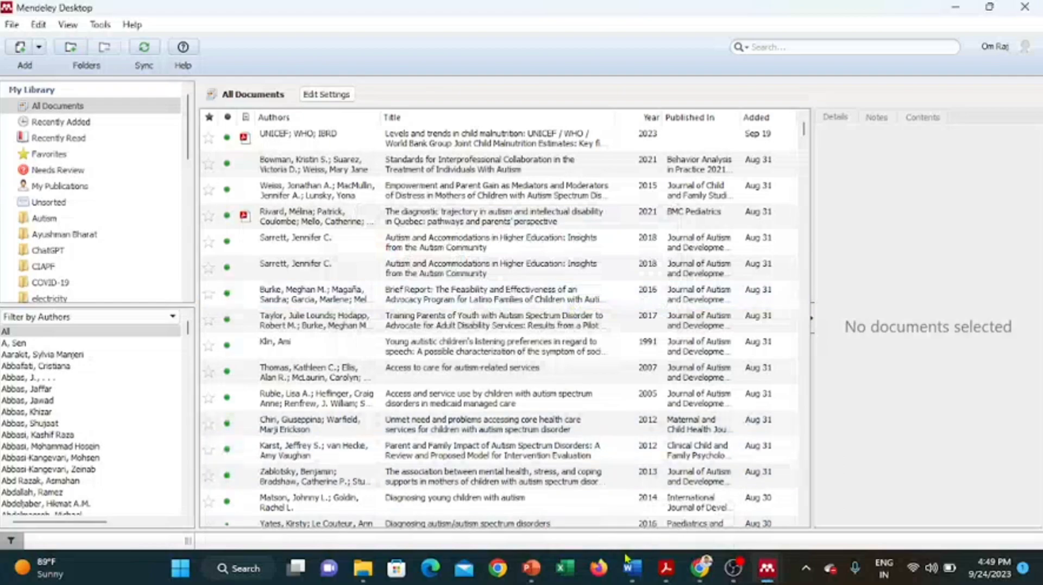
Step: Switch to Word and create a new blank document
{"action": "mouse_move", "coordinate": [633, 578]}
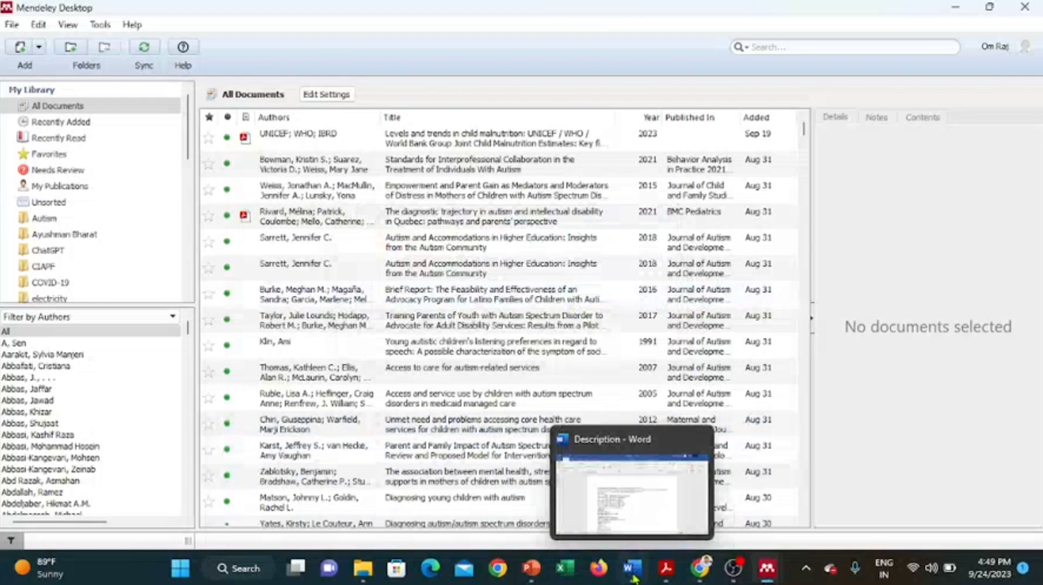
{"action": "left_click", "coordinate": [633, 578]}
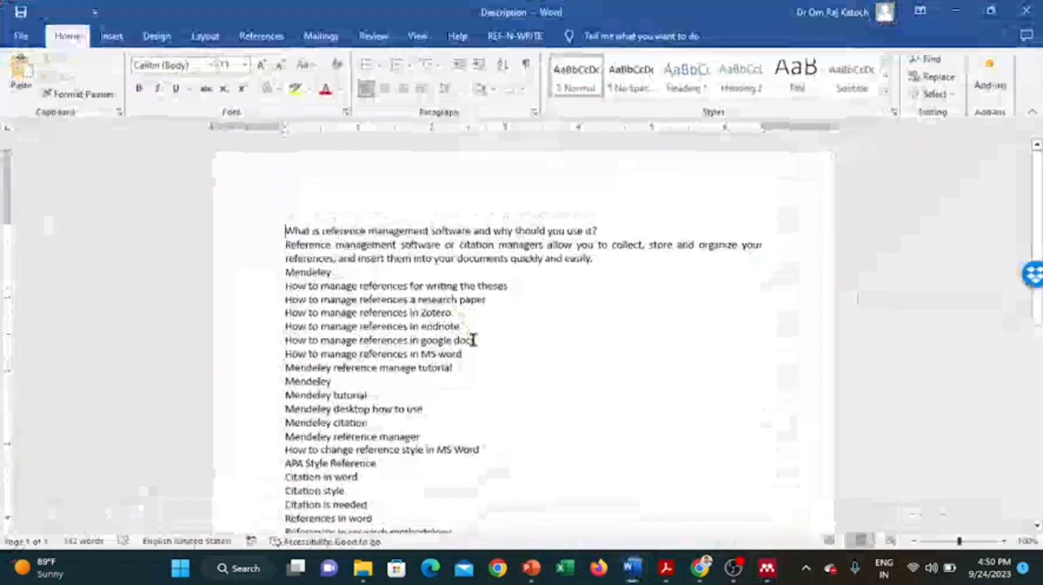
{"action": "key", "text": "ctrl+n"}
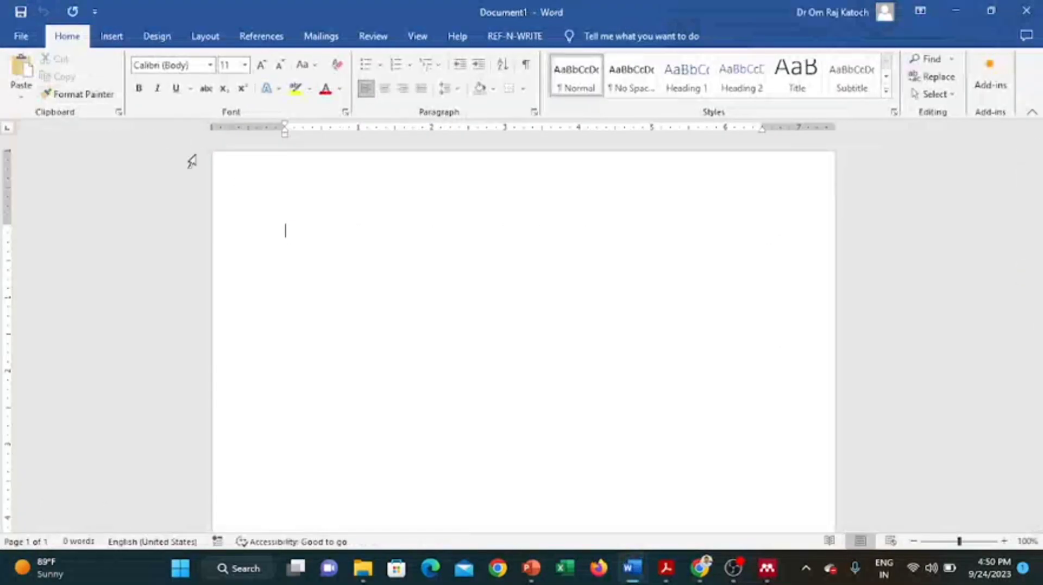
Step: Search the Office Add-ins store for "mendeley" and add Mendeley Cite, accepting its license terms and privacy policy
{"action": "left_click", "coordinate": [20, 37]}
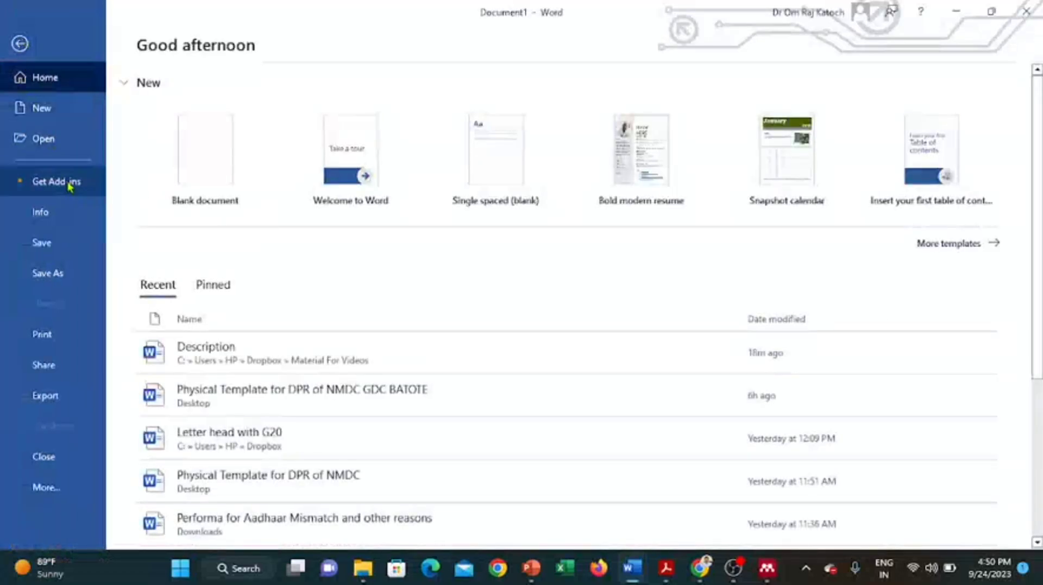
{"action": "left_click", "coordinate": [70, 183]}
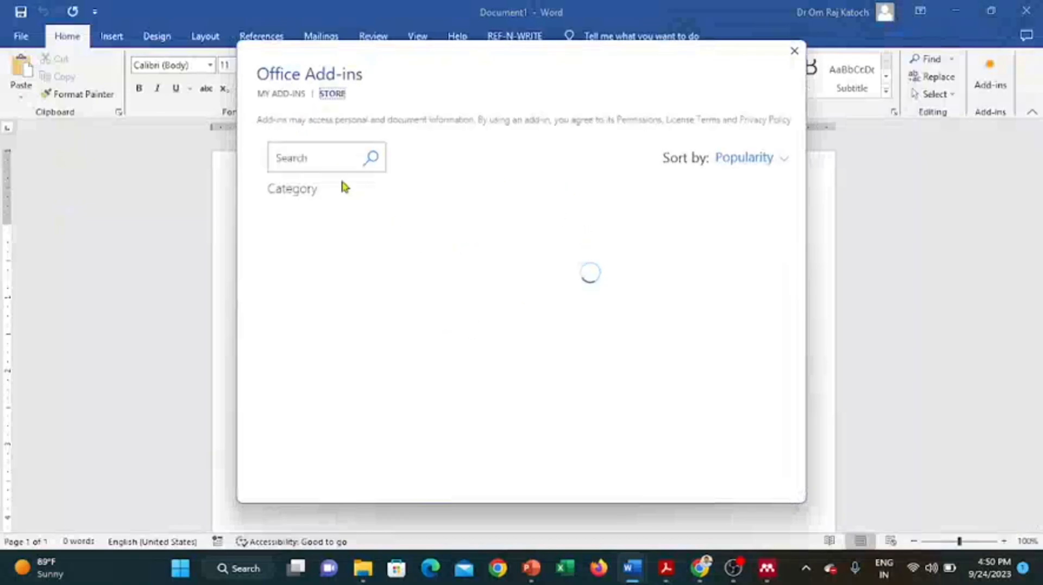
{"action": "left_click", "coordinate": [336, 162]}
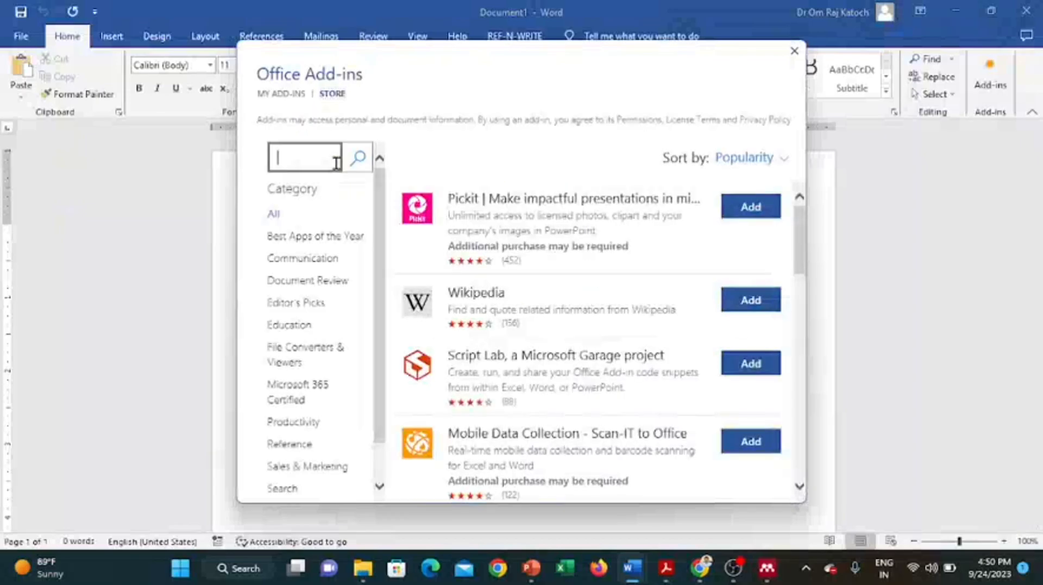
{"action": "type", "text": "mendeley"}
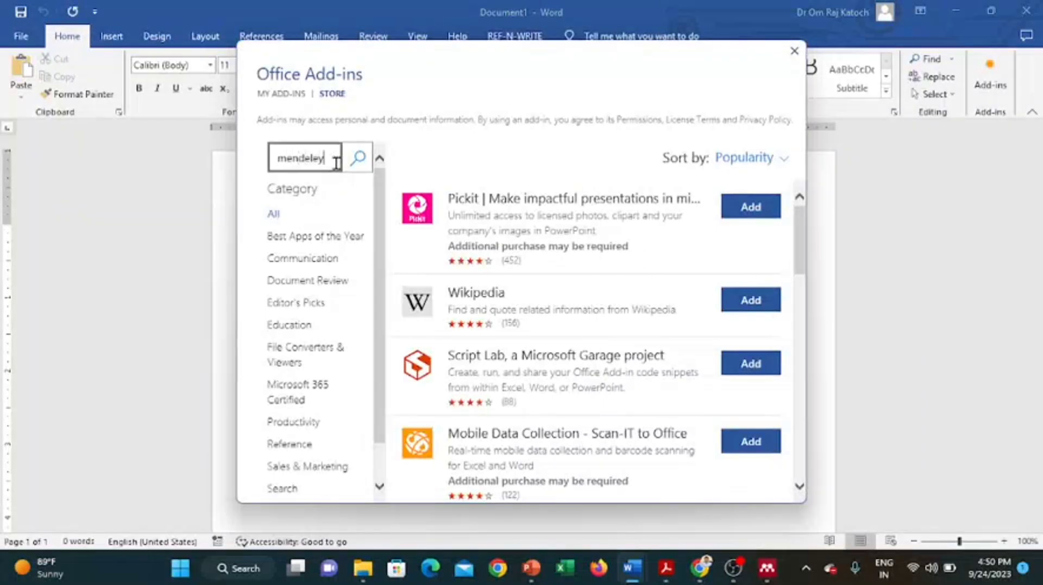
{"action": "key", "text": "Return"}
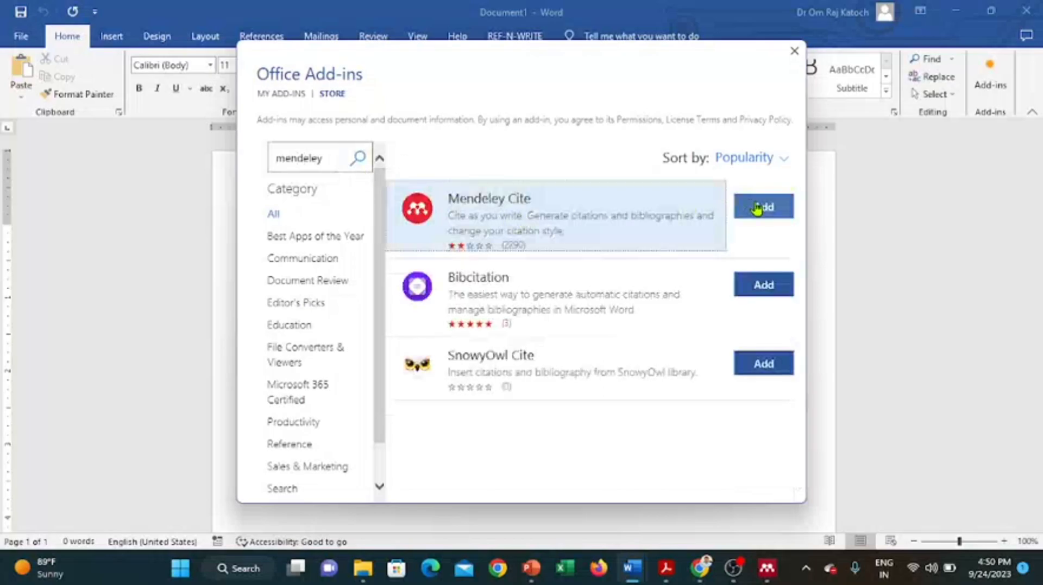
{"action": "left_click", "coordinate": [764, 208]}
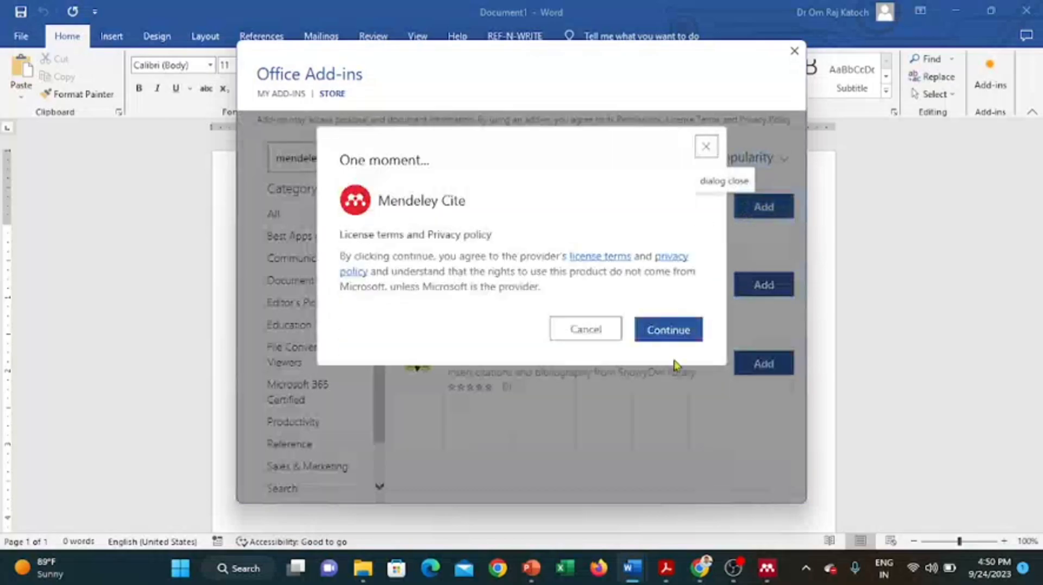
{"action": "left_click", "coordinate": [674, 329]}
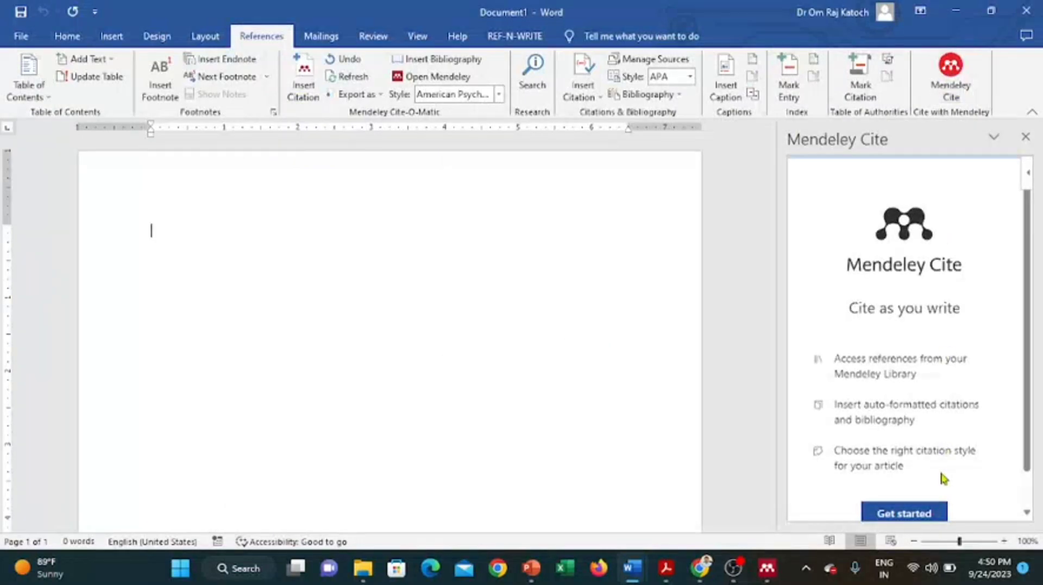
Step: Get started with Mendeley Cite and sign in to Mendeley with the account password
{"action": "left_click", "coordinate": [908, 515]}
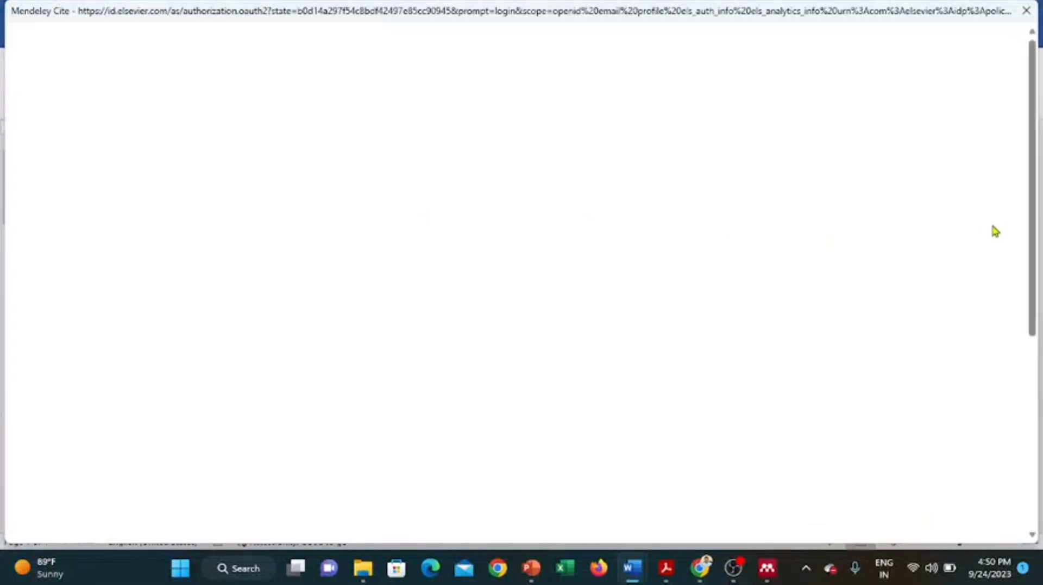
{"action": "scroll", "coordinate": [896, 248], "scroll_direction": "down", "scroll_amount": 5}
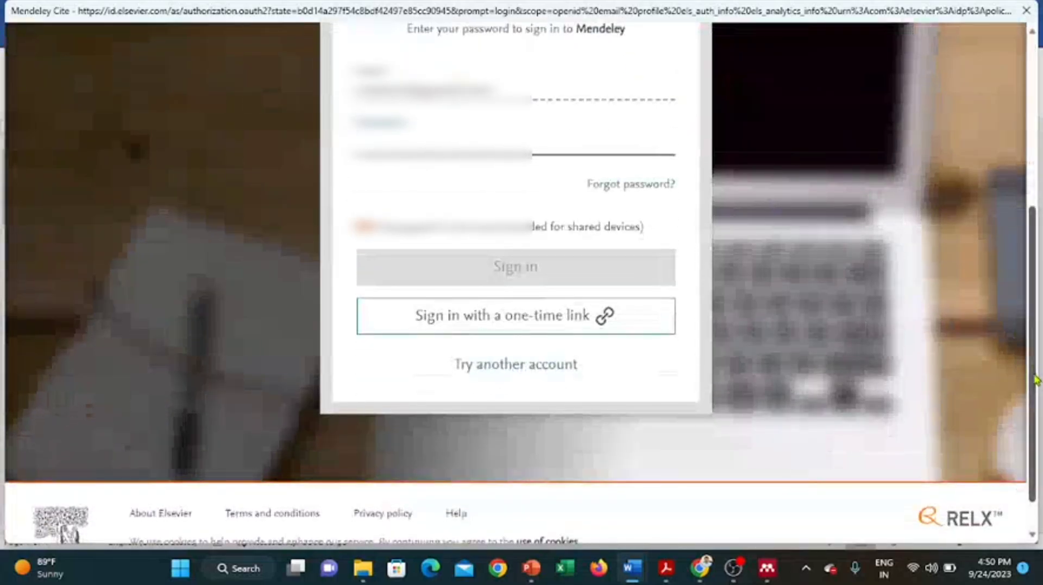
{"action": "scroll", "coordinate": [1033, 373], "scroll_direction": "up", "scroll_amount": 1}
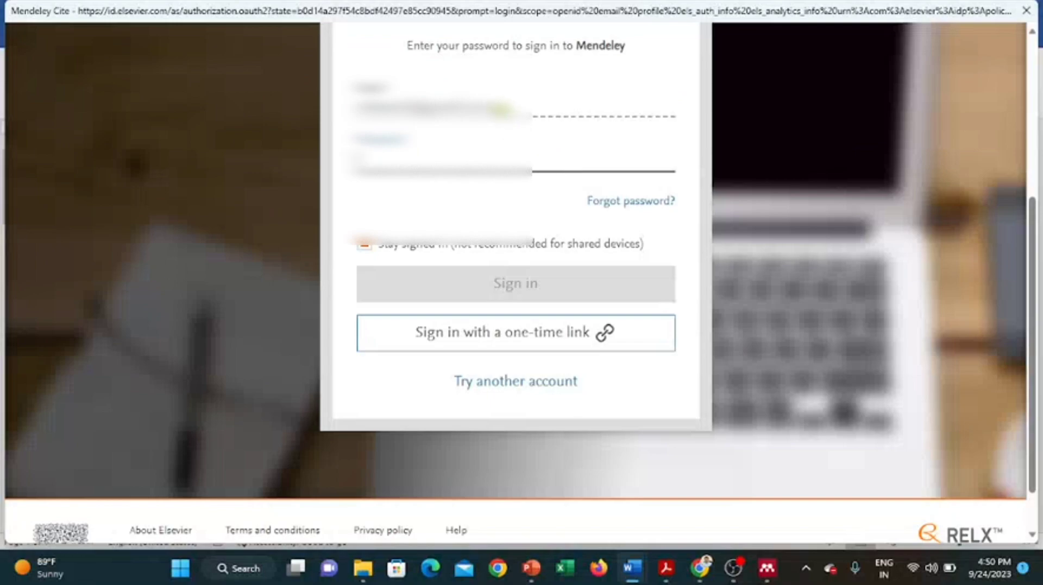
{"action": "left_click", "coordinate": [499, 148]}
{"action": "key", "text": "ctrl+v"}
{"action": "type", "text": "••"}
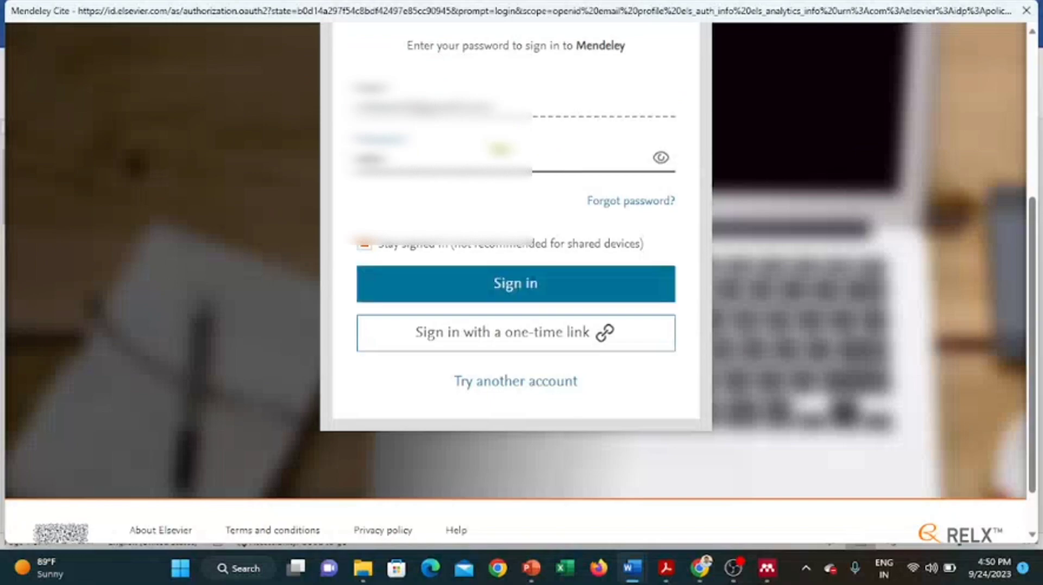
{"action": "type", "text": "•••"}
{"action": "left_click", "coordinate": [501, 282]}
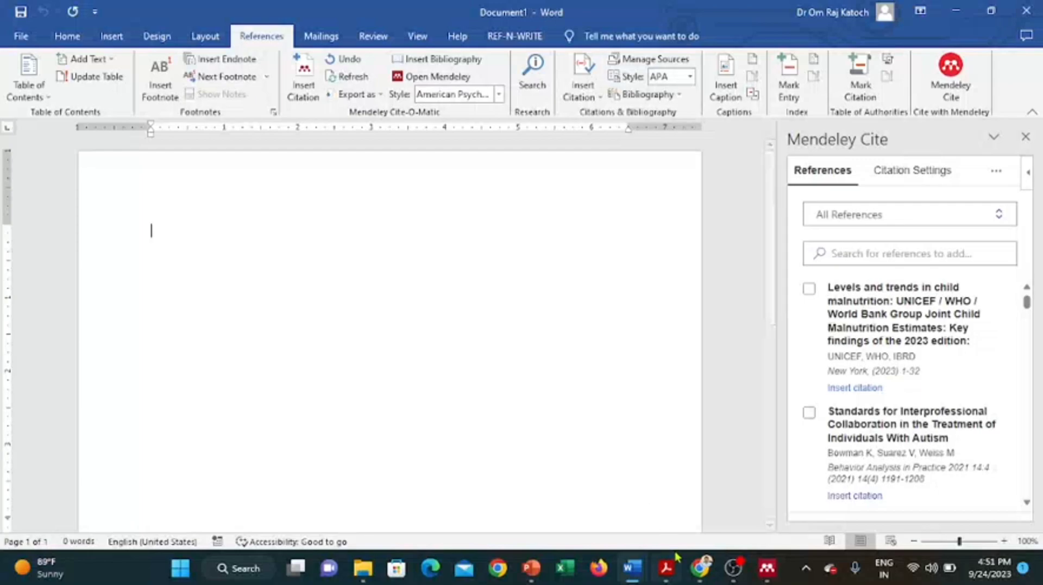
Step: Search in a new Chrome tab for the paper on power expenditure and state finances in Jammu and Kashmir, and open its SpringerLink article
{"action": "left_click", "coordinate": [698, 576]}
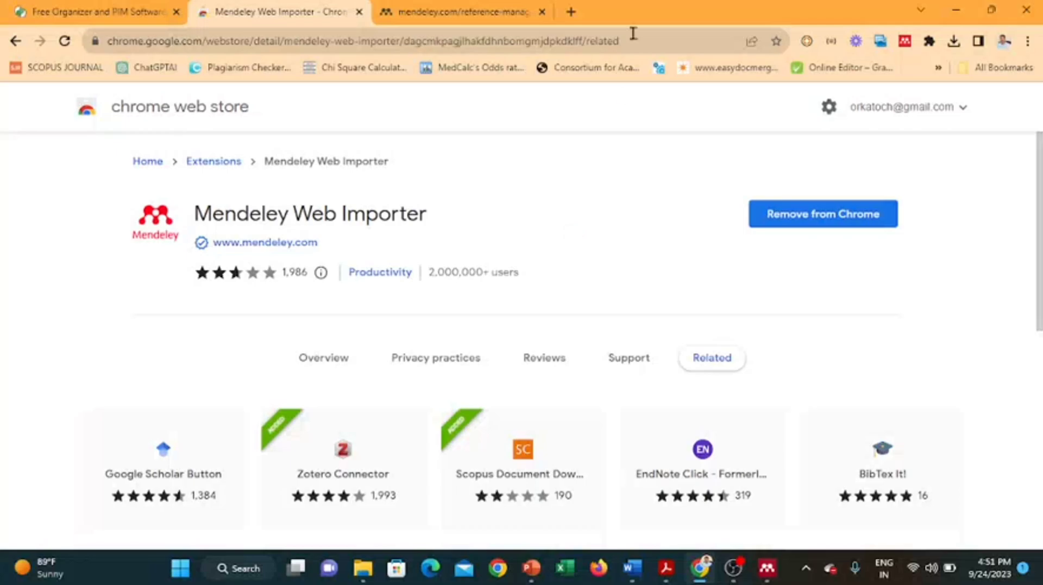
{"action": "left_click", "coordinate": [570, 12]}
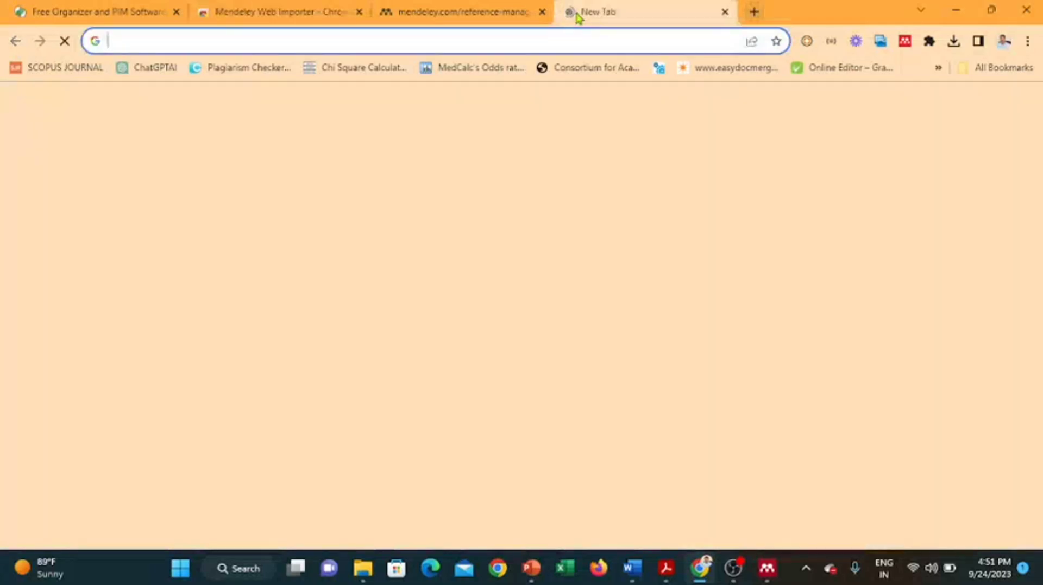
{"action": "left_click", "coordinate": [451, 45]}
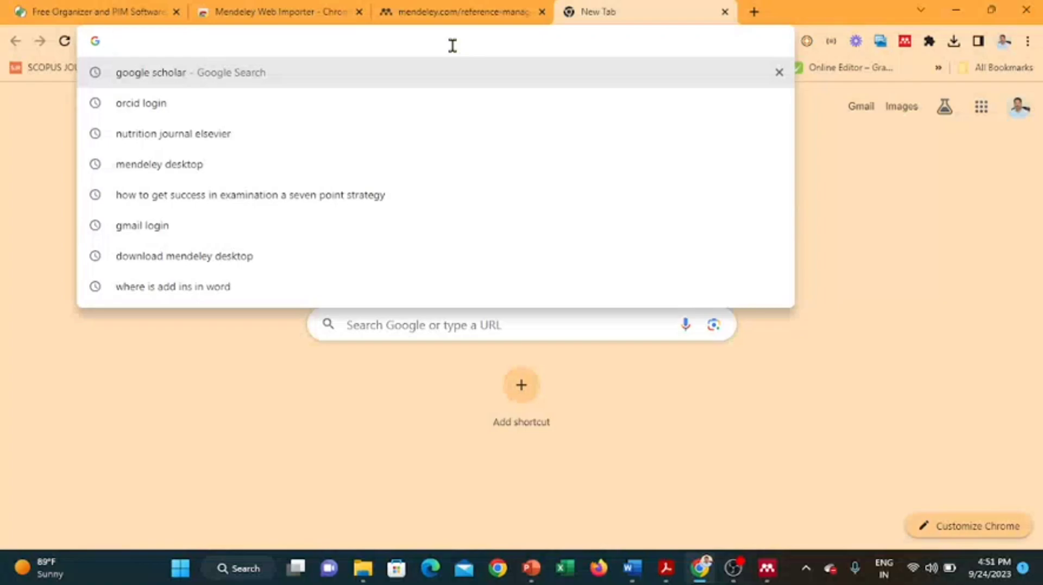
{"action": "type", "text": "ex"}
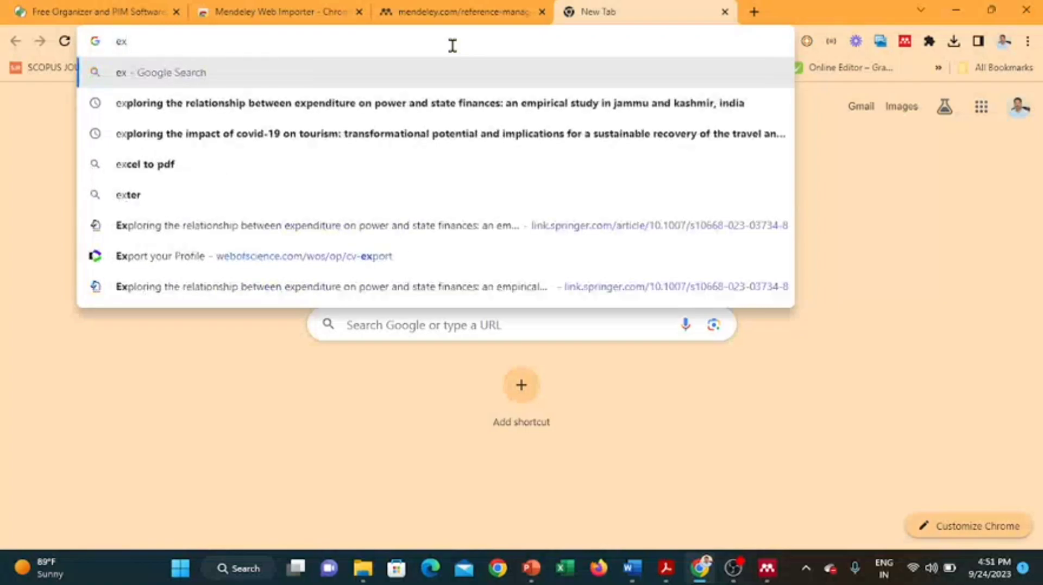
{"action": "type", "text": "pl"}
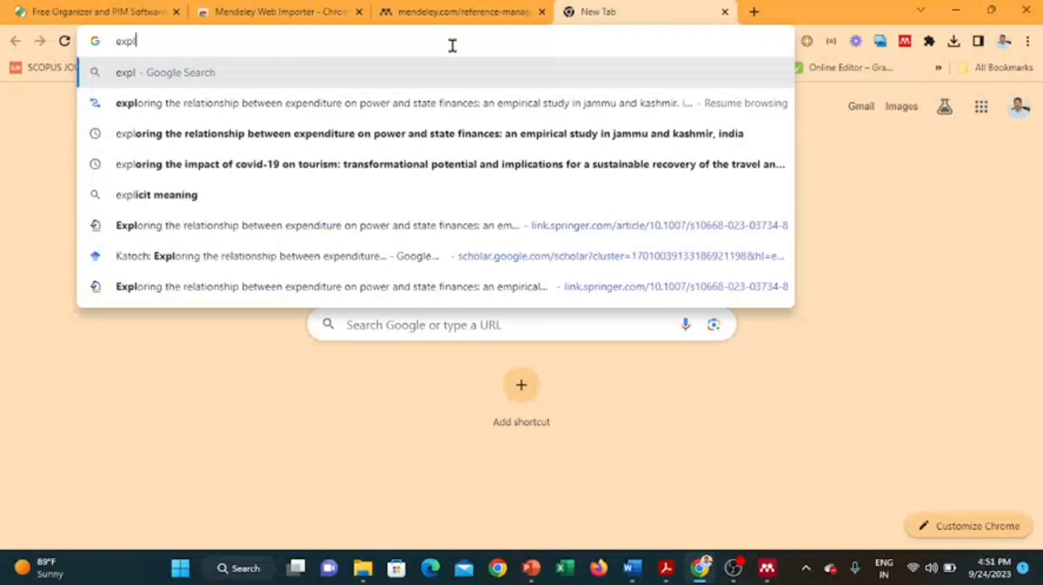
{"action": "left_click", "coordinate": [201, 141]}
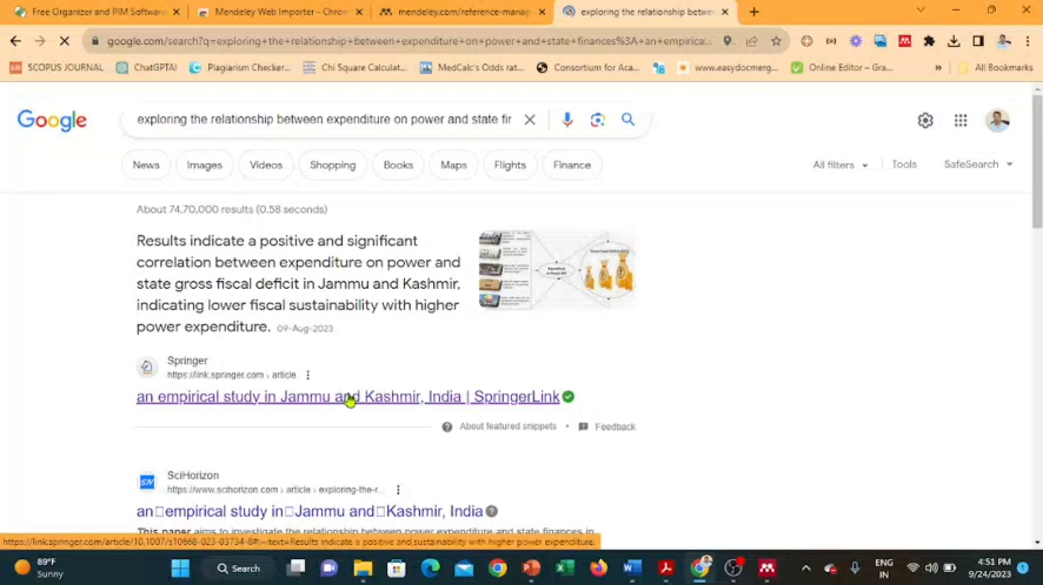
{"action": "left_click", "coordinate": [350, 401]}
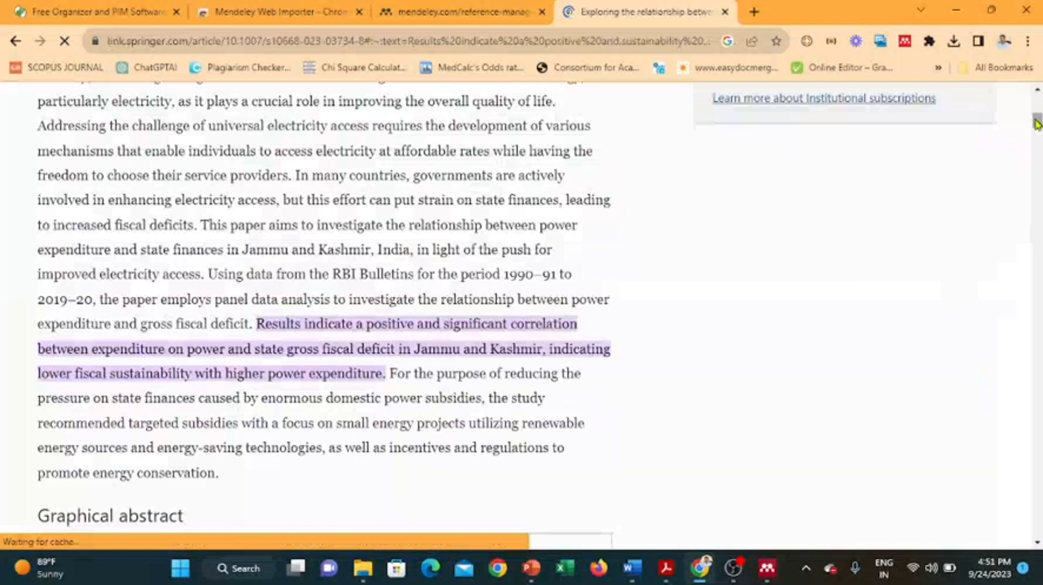
{"action": "left_click_drag", "start_coordinate": [1037, 120], "coordinate": [1036, 108]}
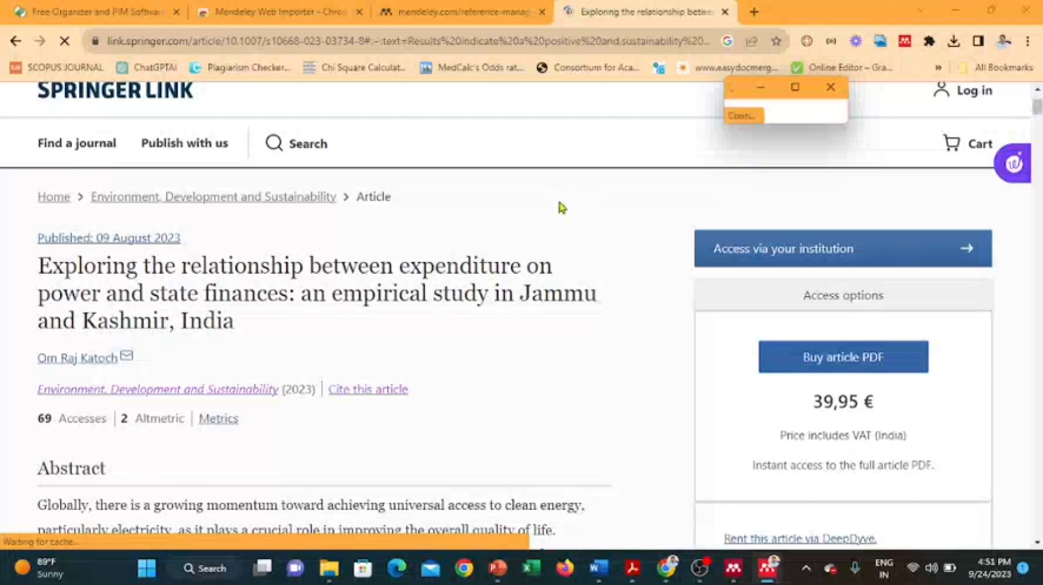
Step: Close the small pop-up window, reload the Springer article page and launch the Mendeley Web Importer on it
{"action": "left_click", "coordinate": [831, 86]}
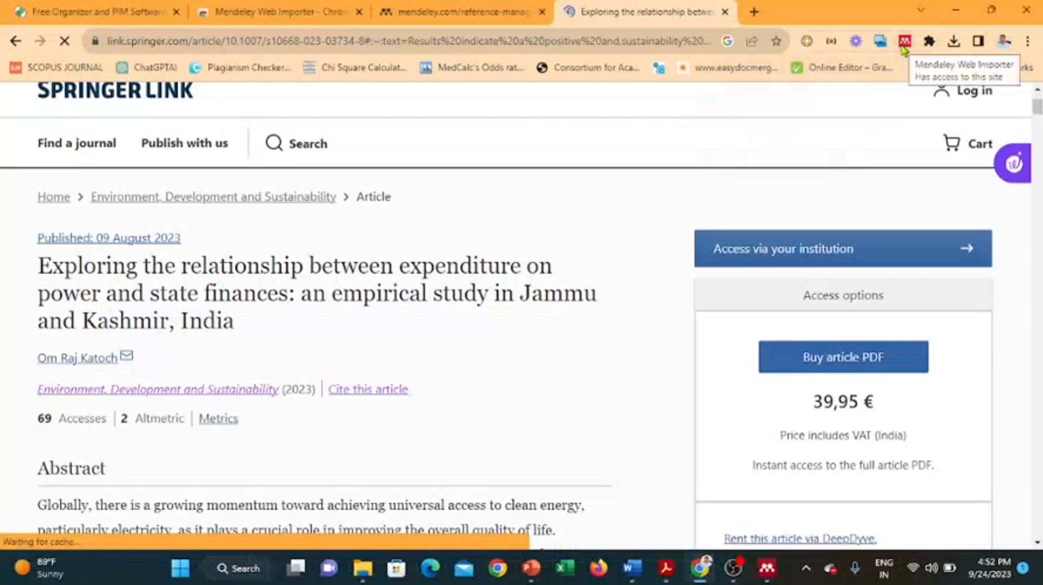
{"action": "left_click", "coordinate": [902, 48]}
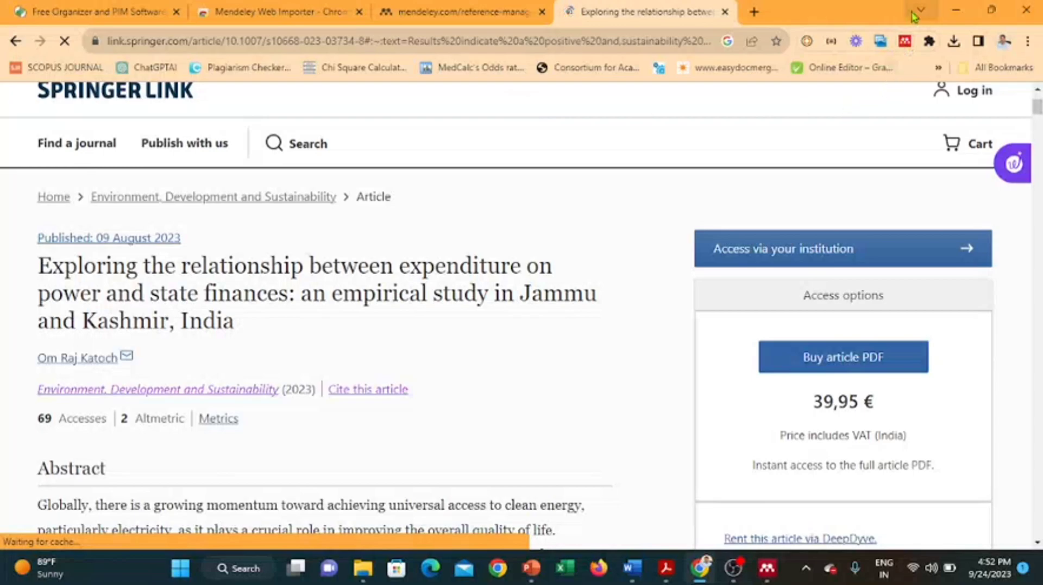
{"action": "left_click", "coordinate": [906, 44]}
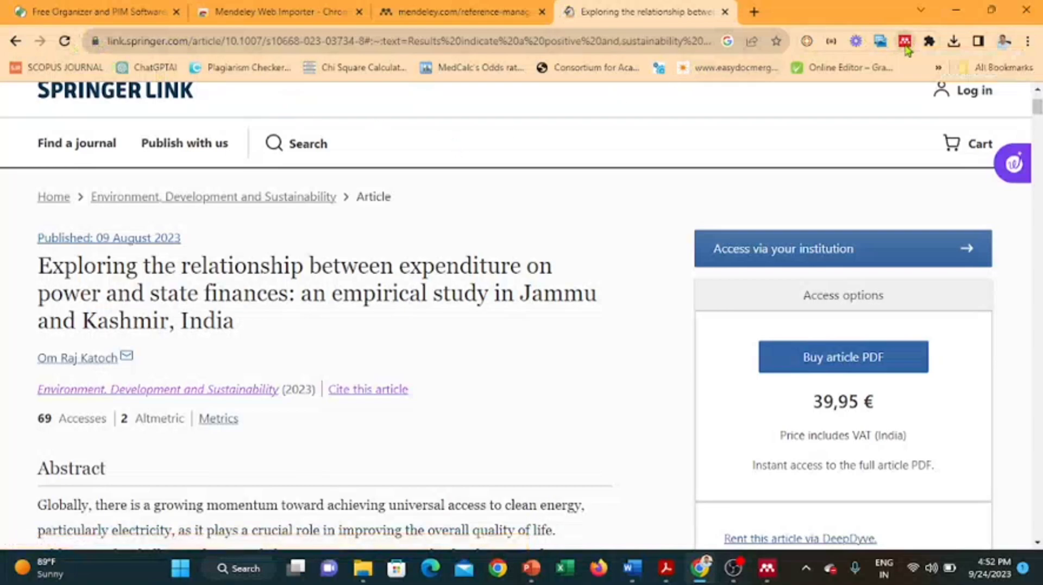
{"action": "left_click", "coordinate": [277, 43]}
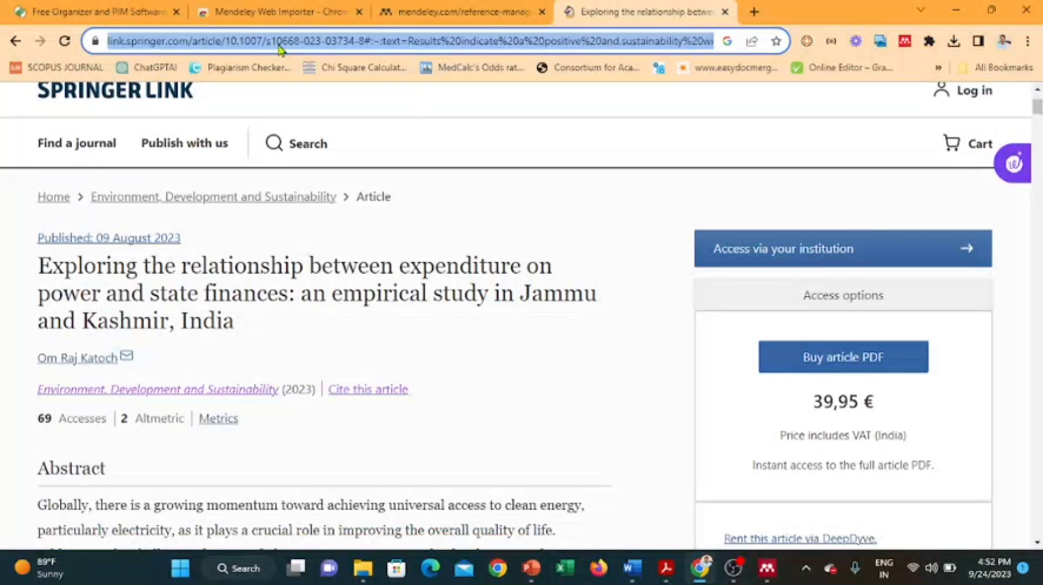
{"action": "left_click", "coordinate": [64, 41]}
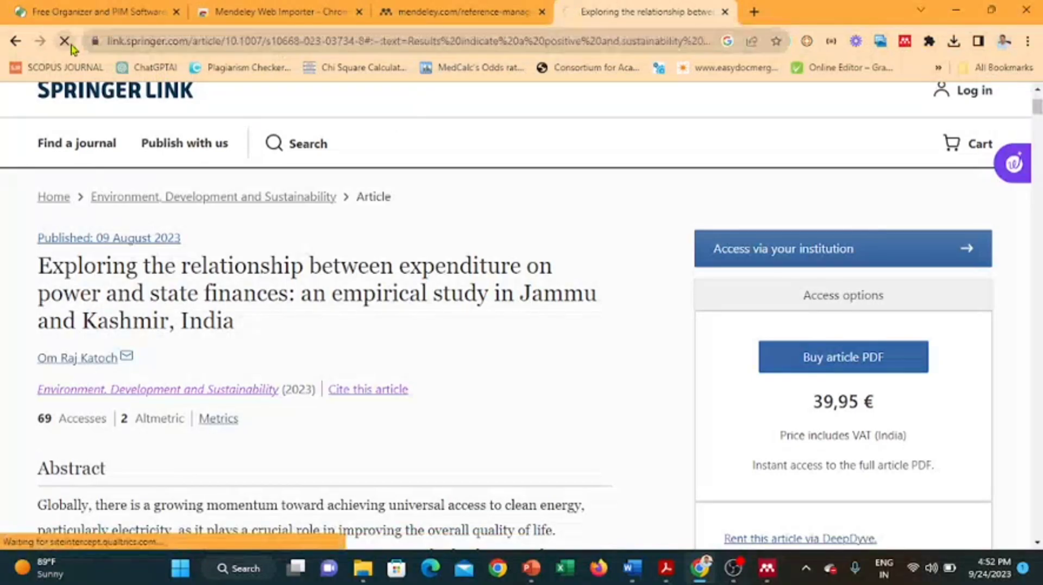
{"action": "left_click", "coordinate": [904, 44]}
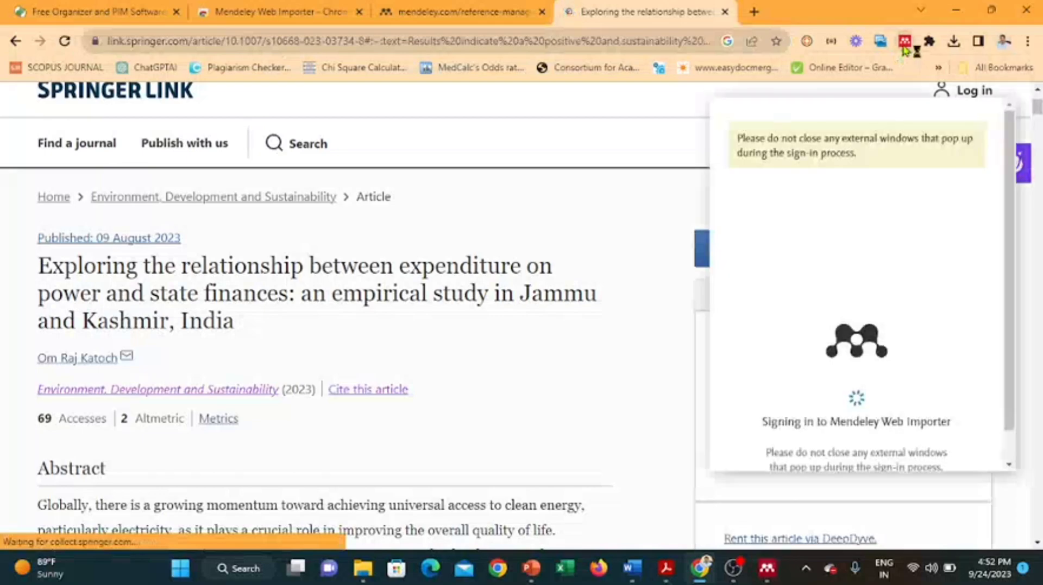
Step: Relaunch the Mendeley Web Importer on the Springer article page
{"action": "left_click", "coordinate": [903, 43]}
{"action": "left_click", "coordinate": [904, 44]}
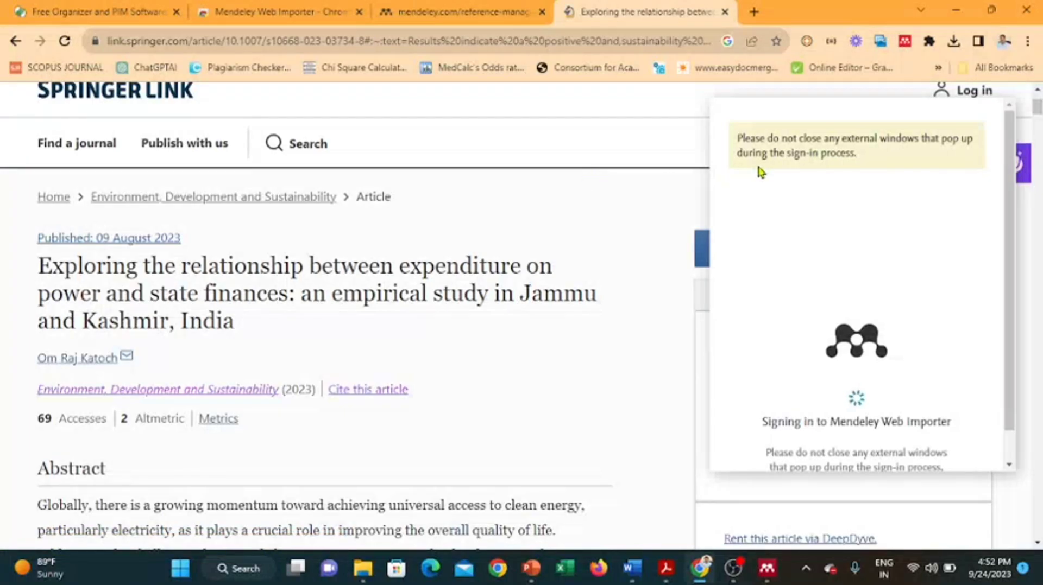
Step: Search in a new tab for "energy poverty and its impacts on health and education: a systematic review" and open its Emerald Insight article
{"action": "left_click", "coordinate": [754, 12]}
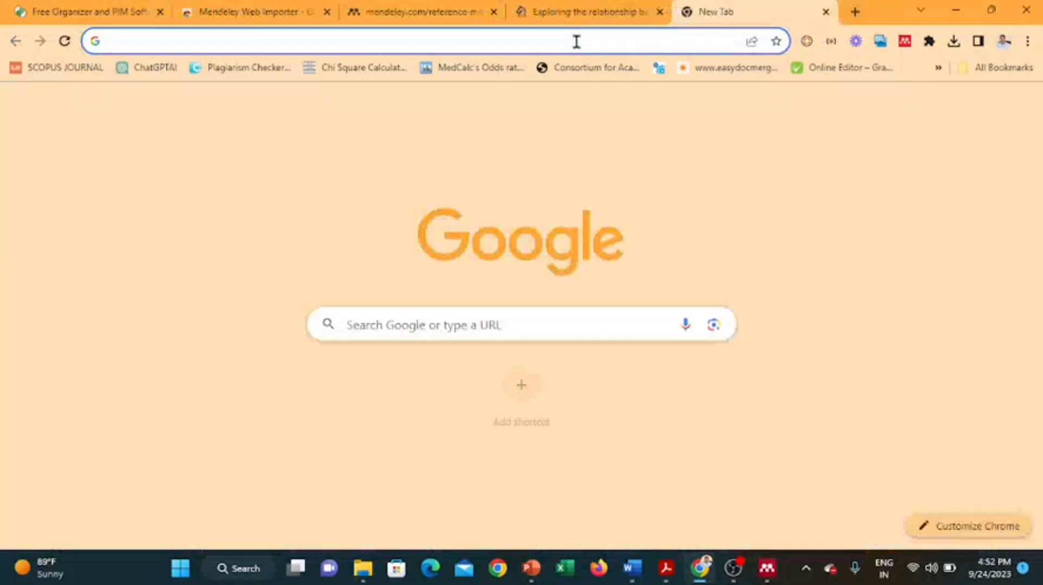
{"action": "left_click", "coordinate": [575, 39]}
{"action": "type", "text": "energy"}
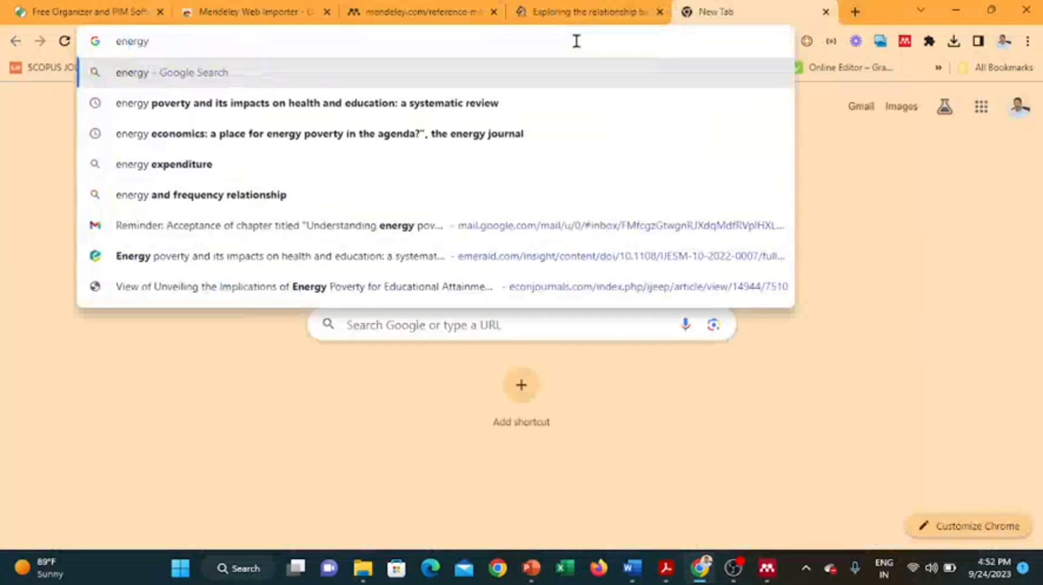
{"action": "left_click", "coordinate": [446, 104]}
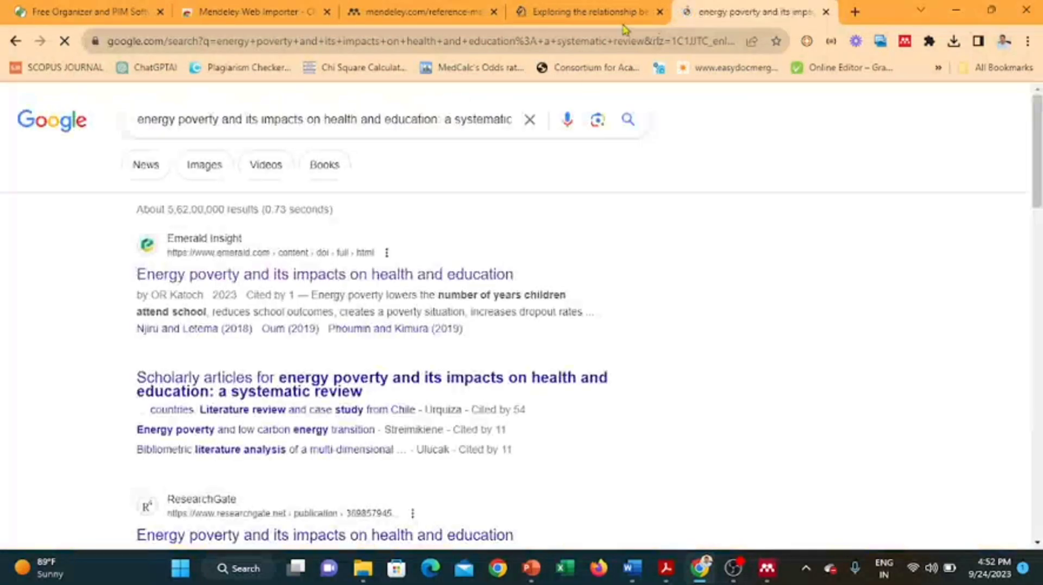
{"action": "left_click", "coordinate": [611, 11]}
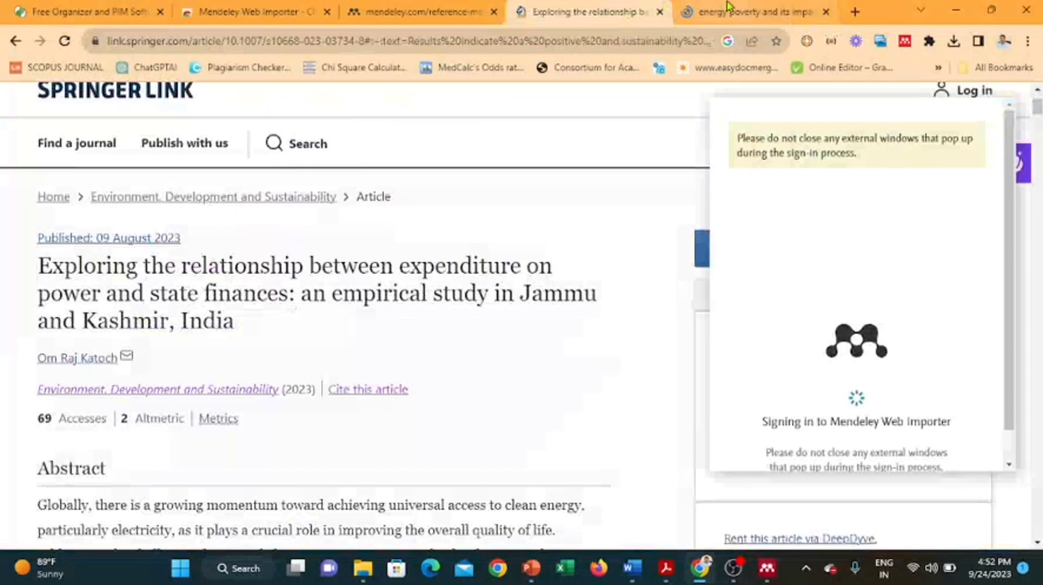
{"action": "left_click", "coordinate": [729, 10]}
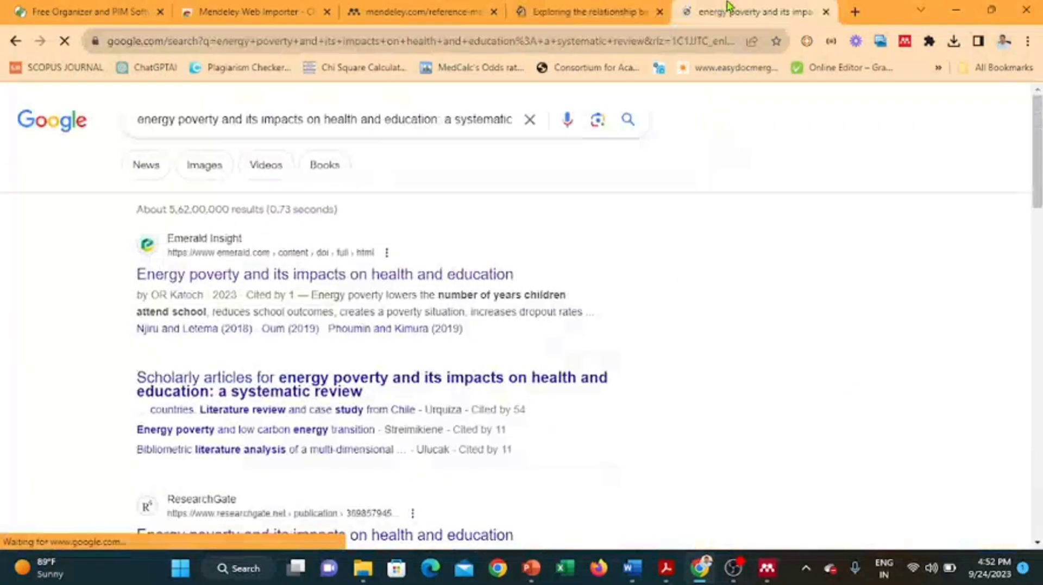
{"action": "left_click", "coordinate": [308, 276]}
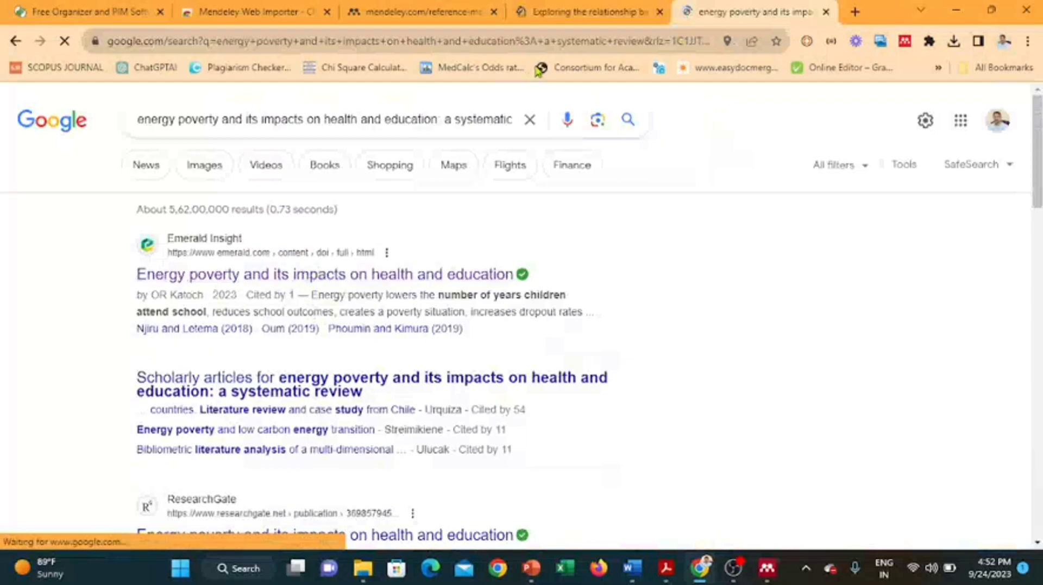
{"action": "left_click", "coordinate": [569, 7]}
{"action": "left_click", "coordinate": [750, 7]}
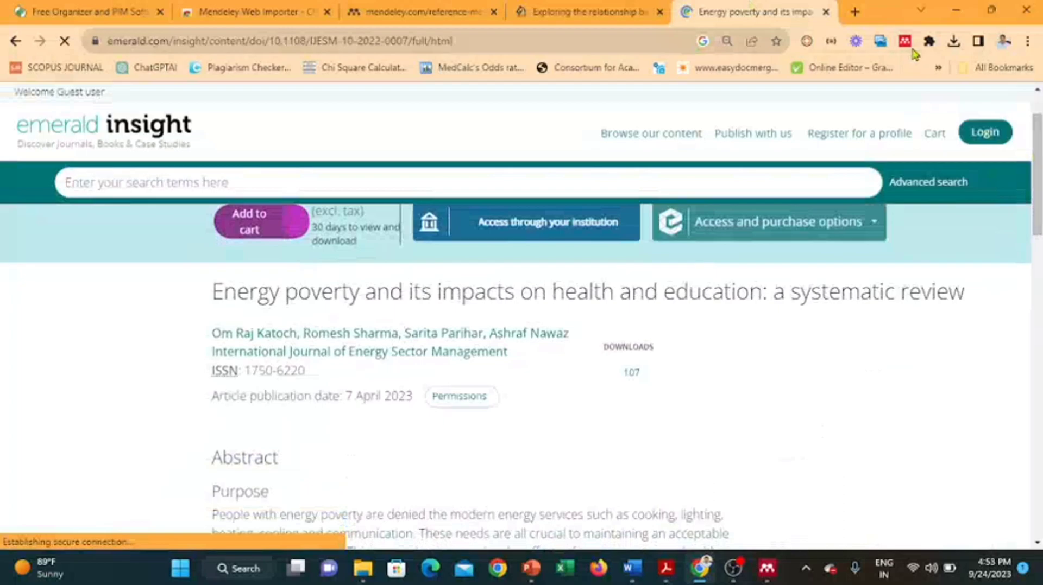
Step: Try launching the Mendeley Web Importer on the Emerald article and again on the Springer article
{"action": "left_click", "coordinate": [905, 46]}
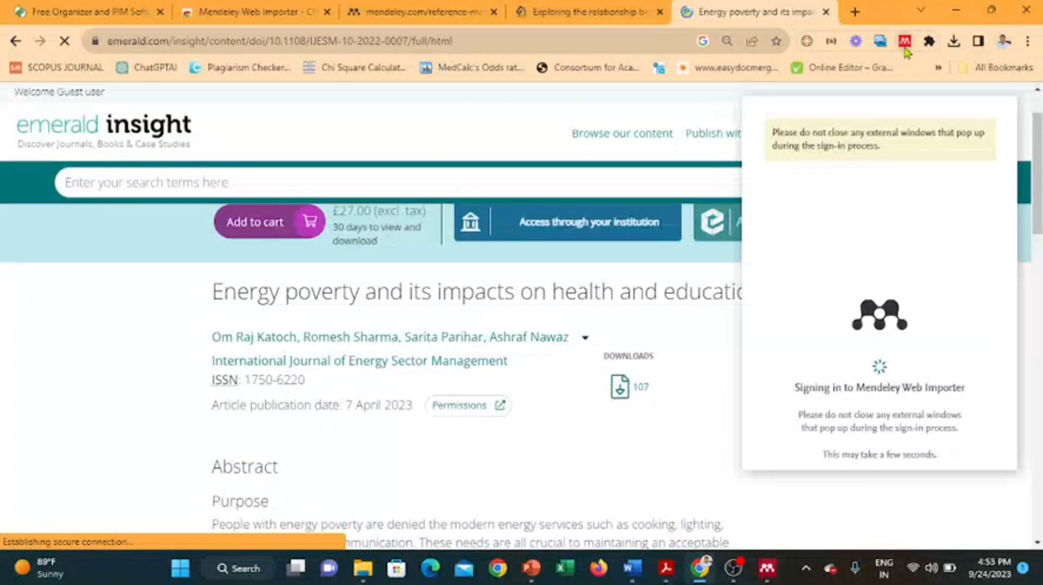
{"action": "left_click", "coordinate": [601, 12]}
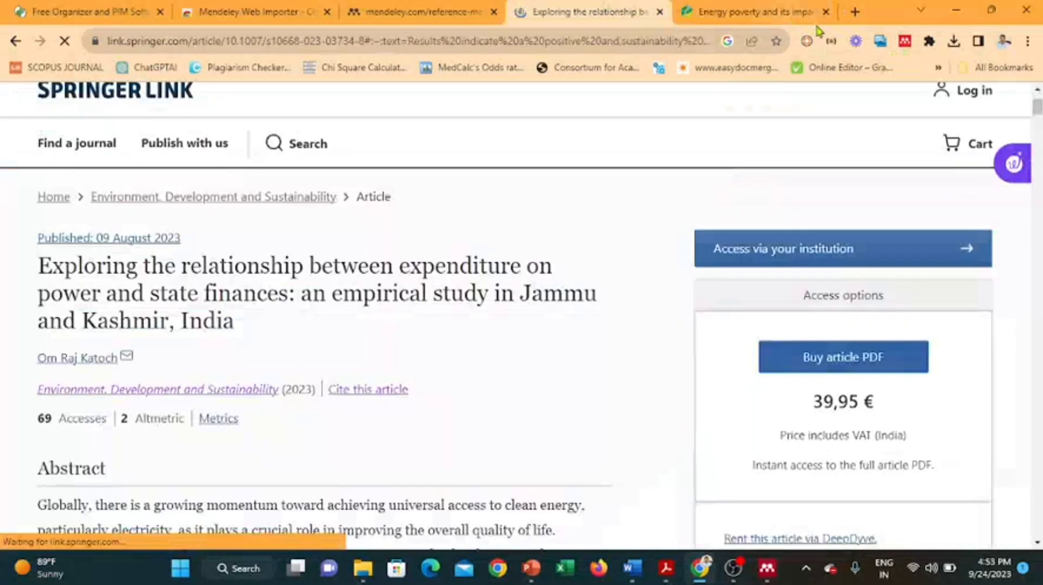
{"action": "left_click", "coordinate": [904, 42]}
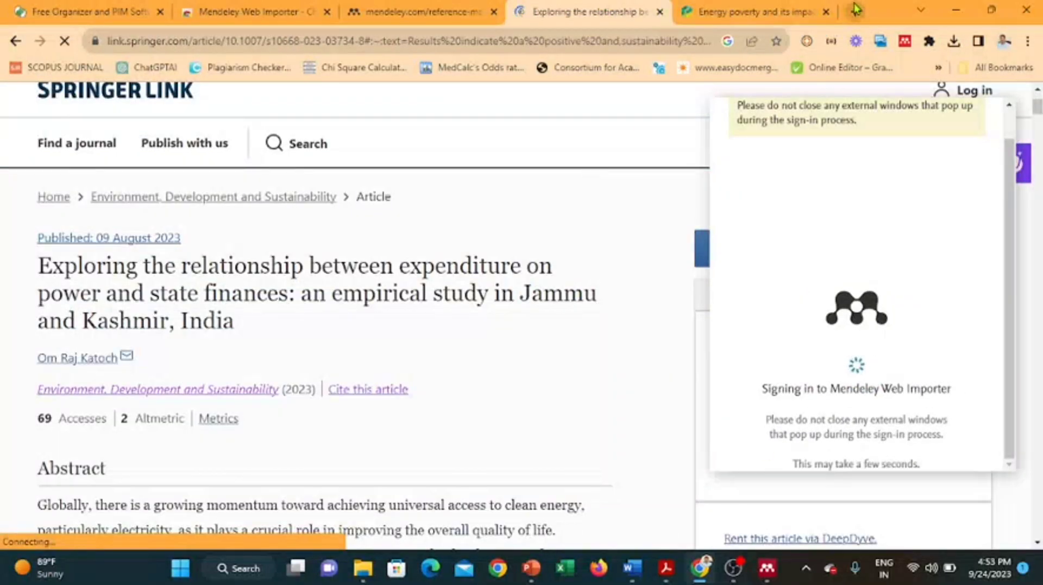
Step: Search in a new tab for "determinants of malnutrition" and open the ScienceDirect article on child malnutrition in Botswana
{"action": "left_click", "coordinate": [855, 11]}
{"action": "left_click", "coordinate": [536, 34]}
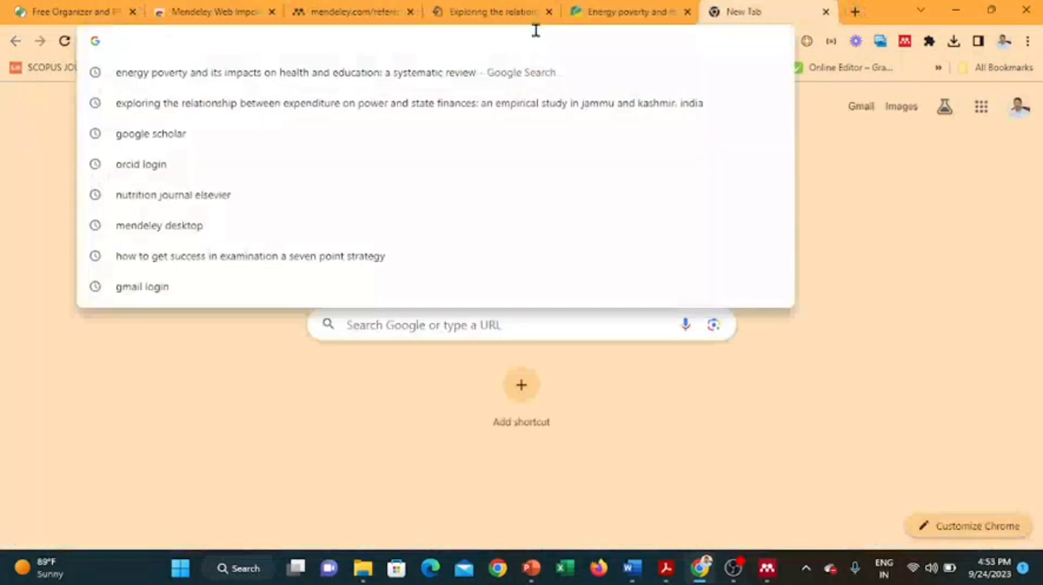
{"action": "left_click", "coordinate": [173, 194]}
{"action": "left_click", "coordinate": [298, 43]}
{"action": "type", "text": "determinants of malnutrition"}
{"action": "key", "text": "Return"}
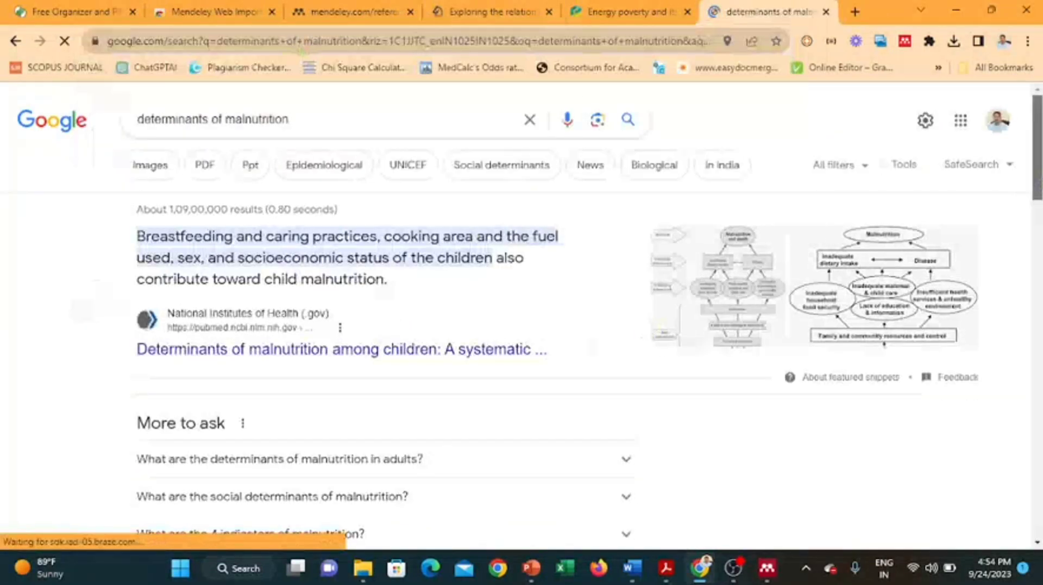
{"action": "scroll", "coordinate": [349, 440], "scroll_direction": "down", "scroll_amount": 6}
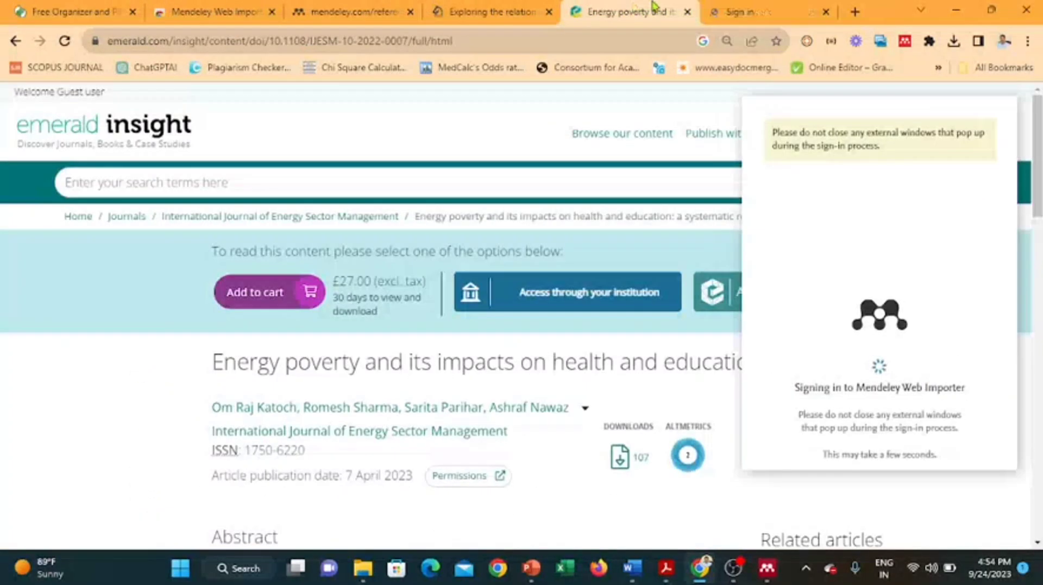
Step: Check the importer's sign-in on the Springer and Emerald pages and try launching it on the ScienceDirect article
{"action": "left_click", "coordinate": [506, 11]}
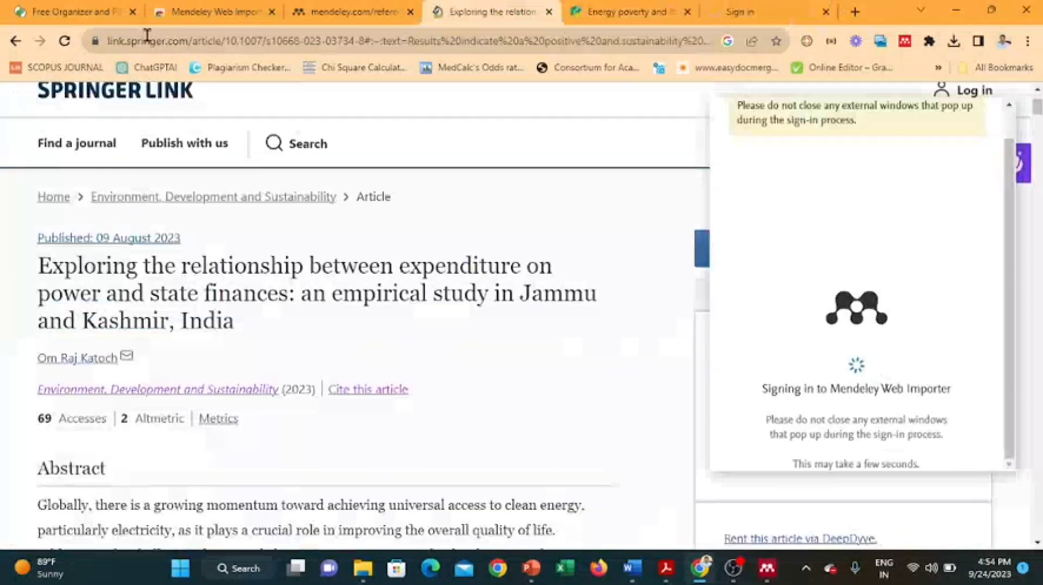
{"action": "left_click", "coordinate": [612, 8]}
{"action": "left_click", "coordinate": [761, 11]}
{"action": "left_click", "coordinate": [904, 42]}
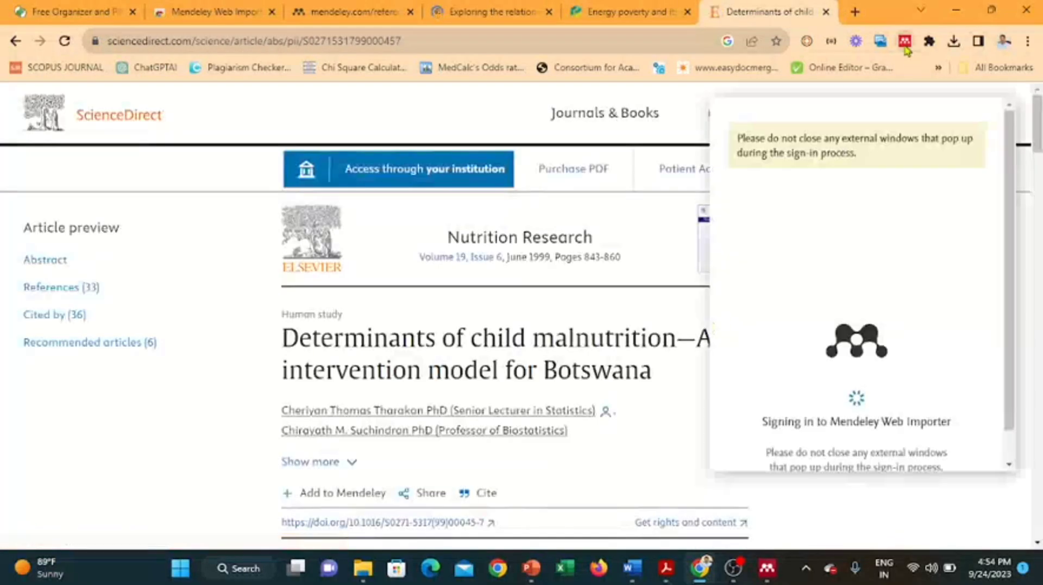
Step: Launch the Mendeley Web Importer again on the Springer article and dismiss the Wi-Fi Scanner prompt
{"action": "left_click", "coordinate": [630, 11]}
{"action": "left_click", "coordinate": [492, 11]}
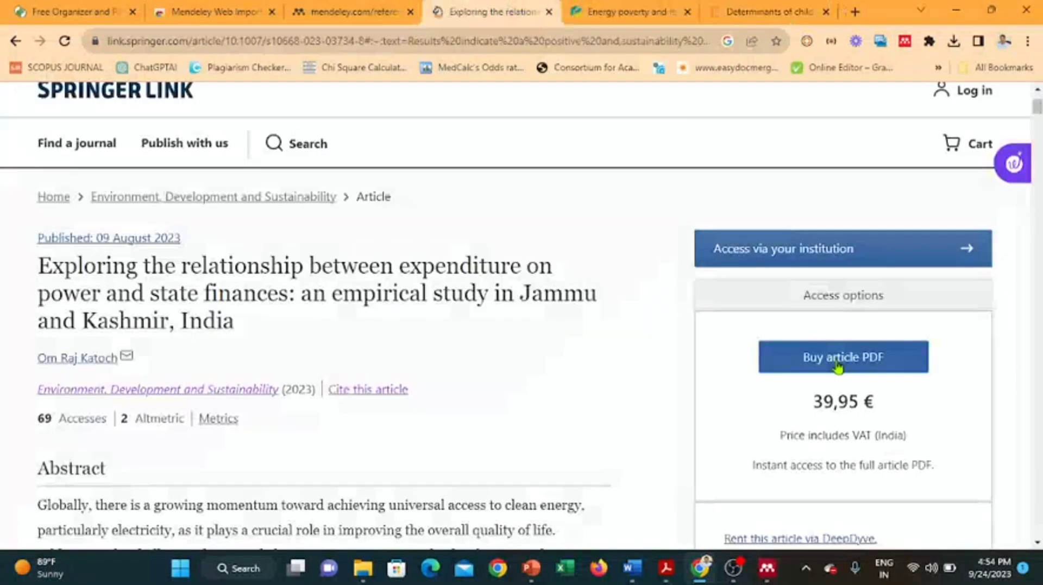
{"action": "left_click", "coordinate": [905, 42]}
{"action": "left_click", "coordinate": [595, 7]}
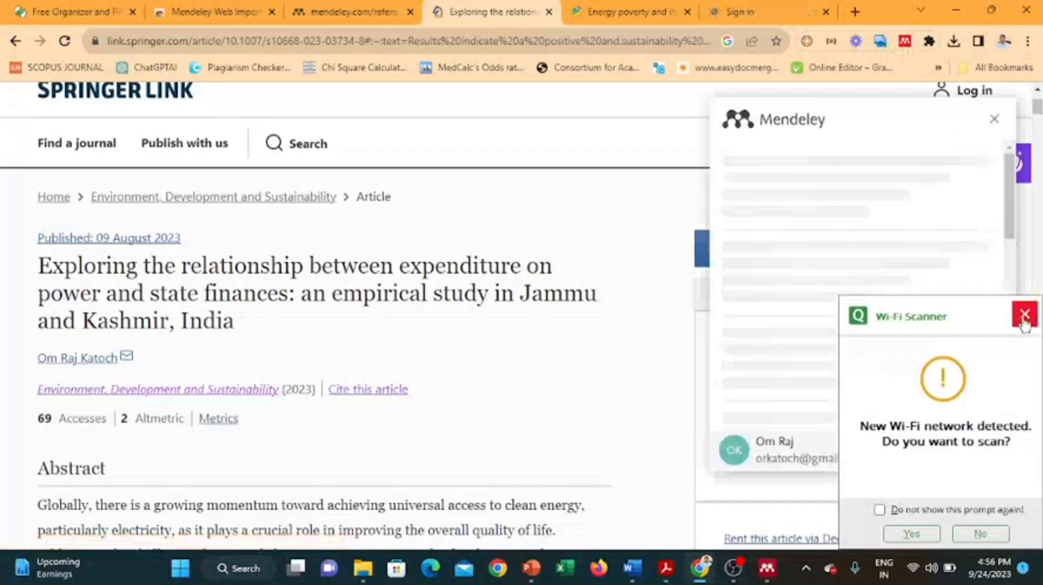
{"action": "left_click", "coordinate": [1024, 315]}
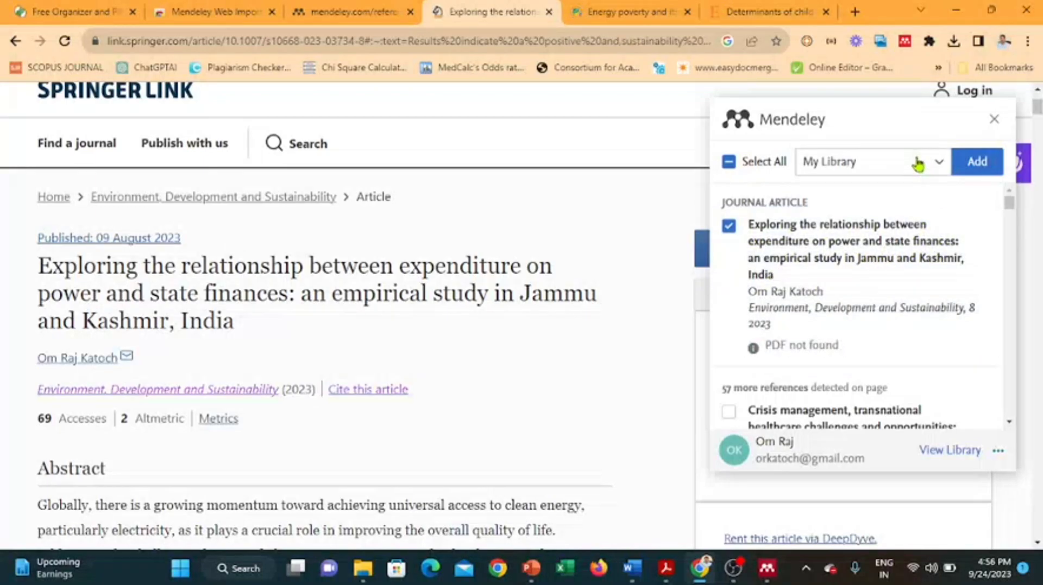
Step: Add the Springer article on power expenditure and state finances to the electricity collection in Mendeley
{"action": "left_click", "coordinate": [918, 164]}
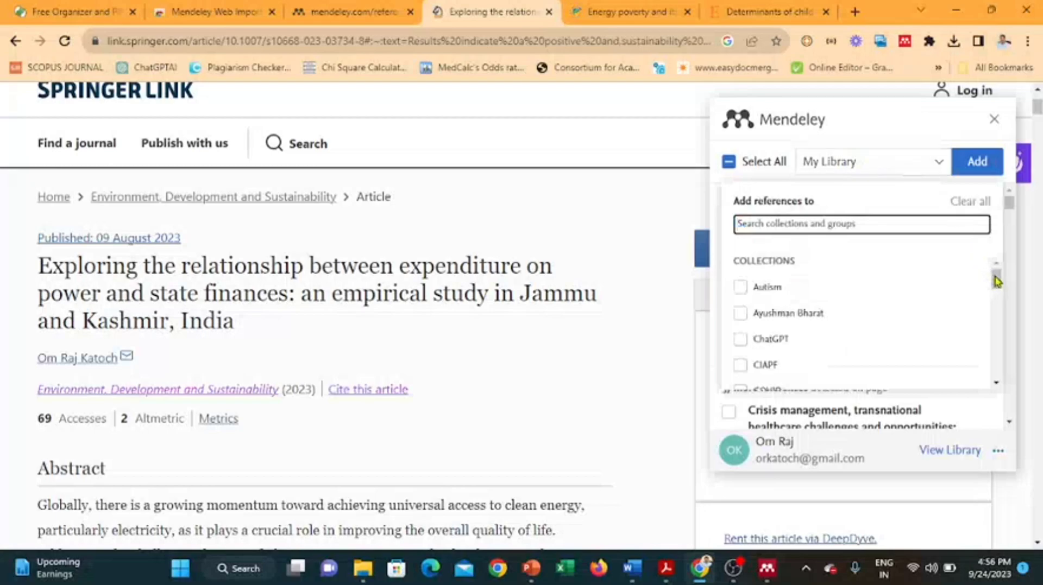
{"action": "mouse_move", "coordinate": [997, 281]}
{"action": "left_mouse_down"}
{"action": "mouse_move", "coordinate": [999, 387]}
{"action": "mouse_move", "coordinate": [993, 299]}
{"action": "left_mouse_up"}
{"action": "left_click", "coordinate": [740, 288]}
{"action": "left_click", "coordinate": [978, 161]}
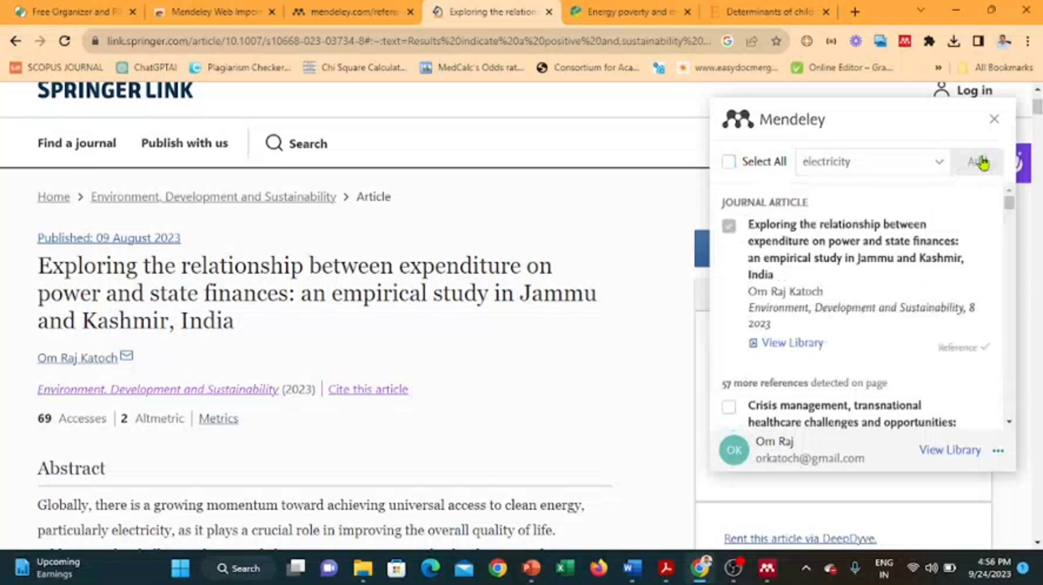
Step: Launch the Web Importer on the Emerald energy poverty article and add its reference to the electricity collection
{"action": "left_click", "coordinate": [769, 12]}
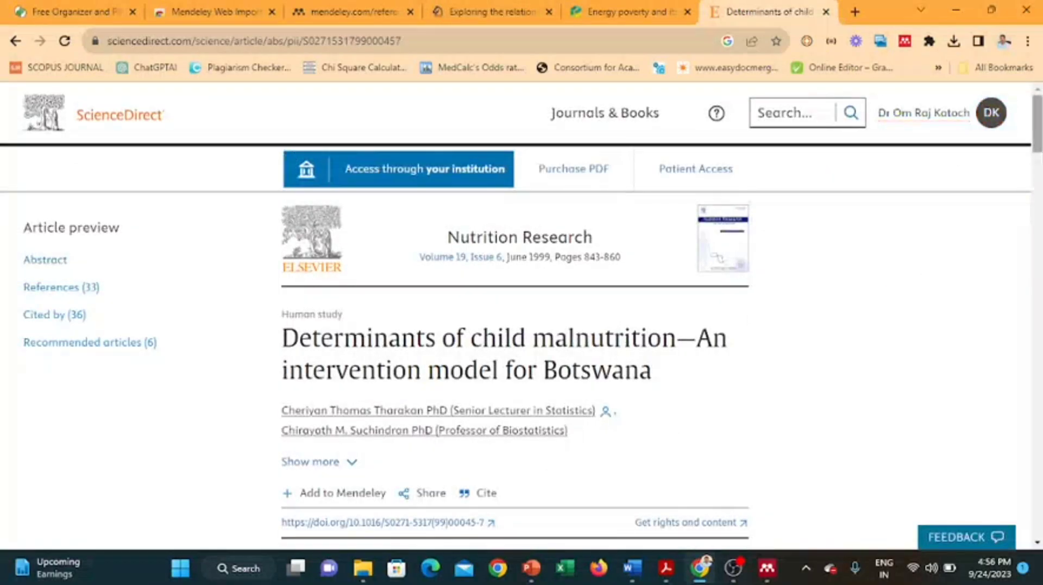
{"action": "left_click_drag", "start_coordinate": [1035, 125], "coordinate": [1038, 142]}
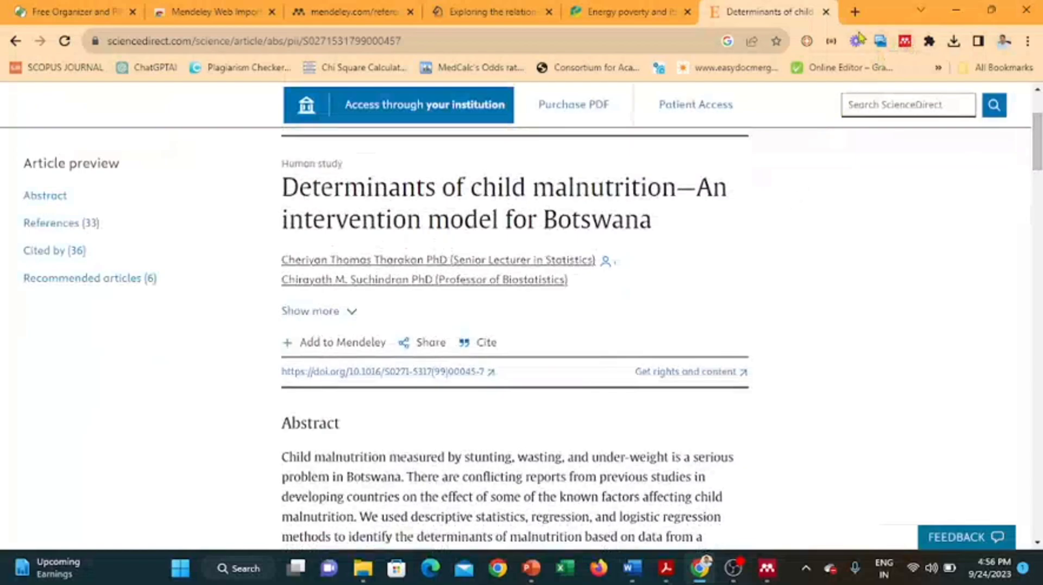
{"action": "left_click", "coordinate": [644, 11]}
{"action": "left_click", "coordinate": [904, 43]}
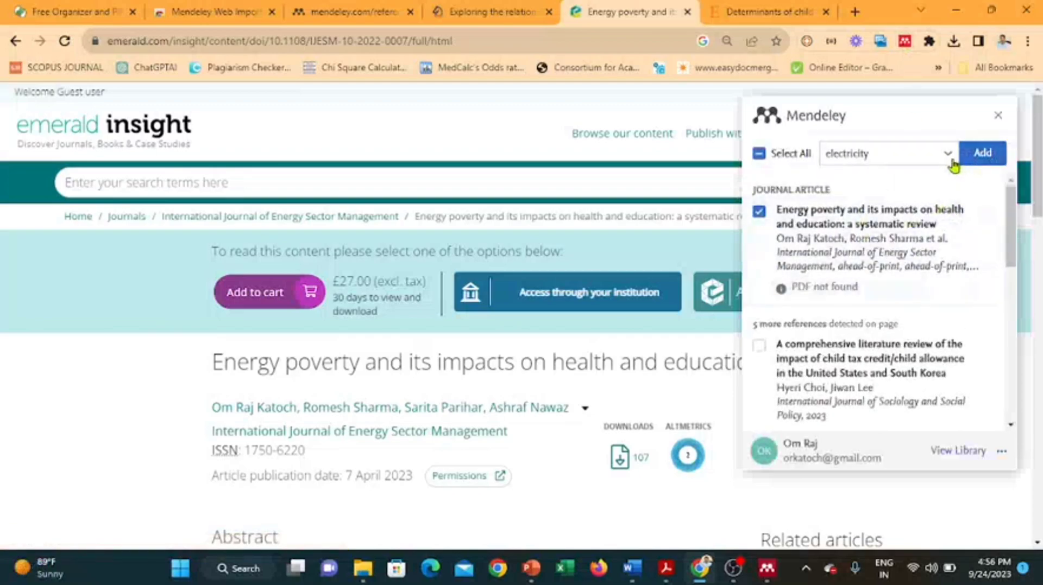
{"action": "left_click", "coordinate": [980, 155]}
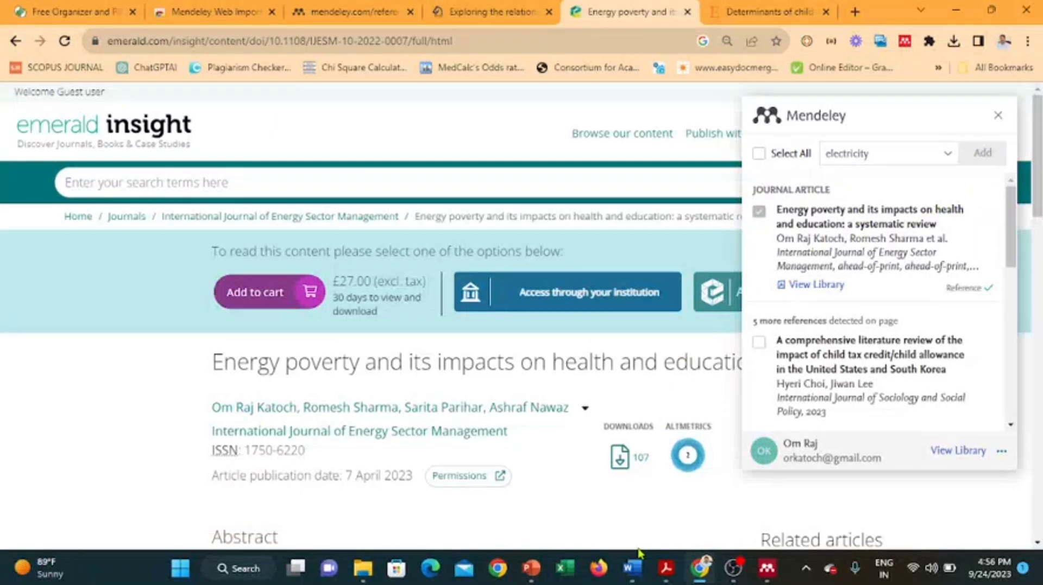
Step: Switch to Mendeley Desktop, create a library folder named Energy and select it in the folder list
{"action": "left_click", "coordinate": [766, 568]}
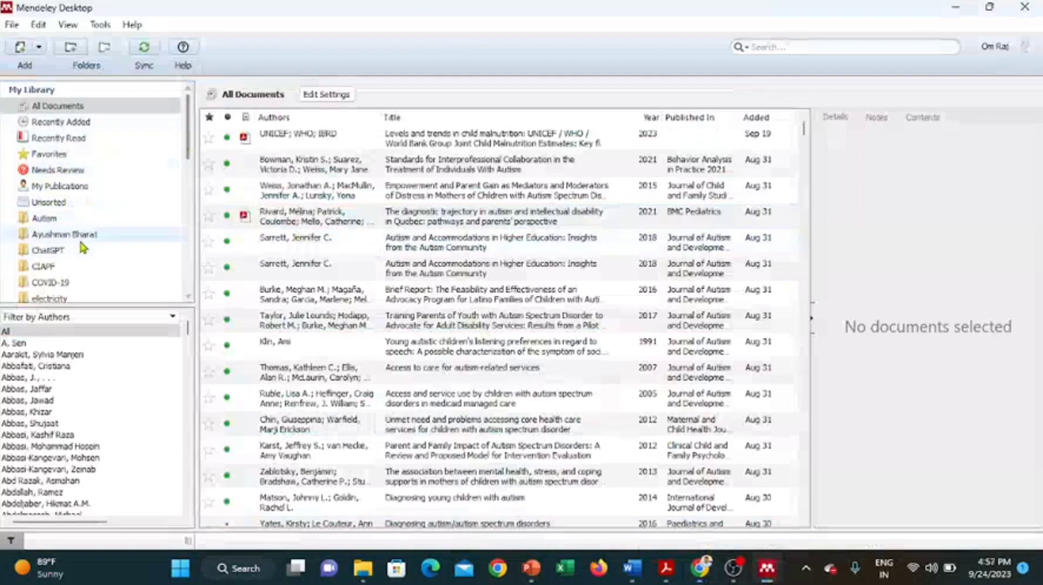
{"action": "left_click_drag", "start_coordinate": [187, 157], "coordinate": [177, 235]}
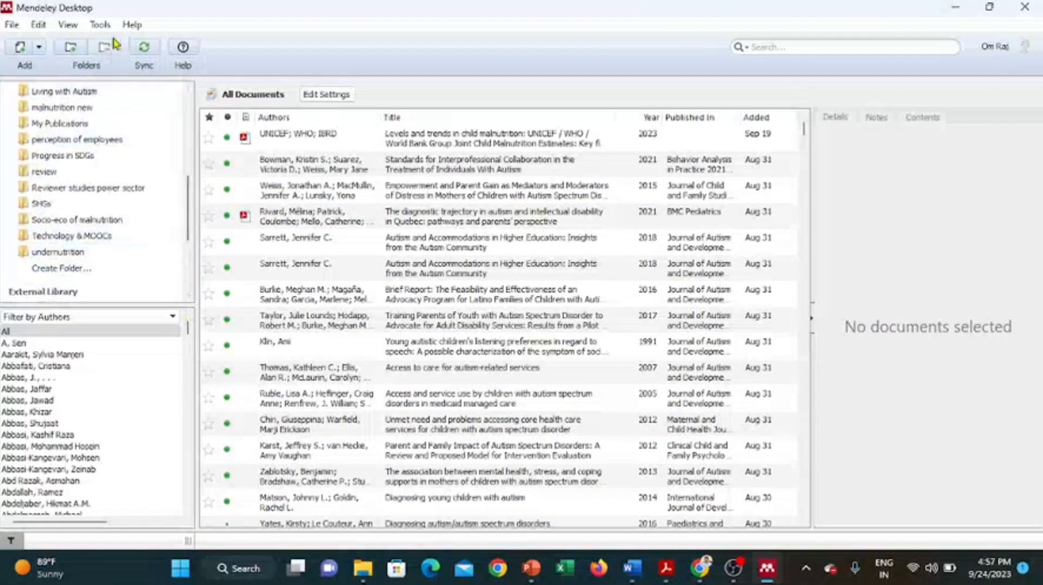
{"action": "left_click_drag", "start_coordinate": [187, 225], "coordinate": [186, 235]}
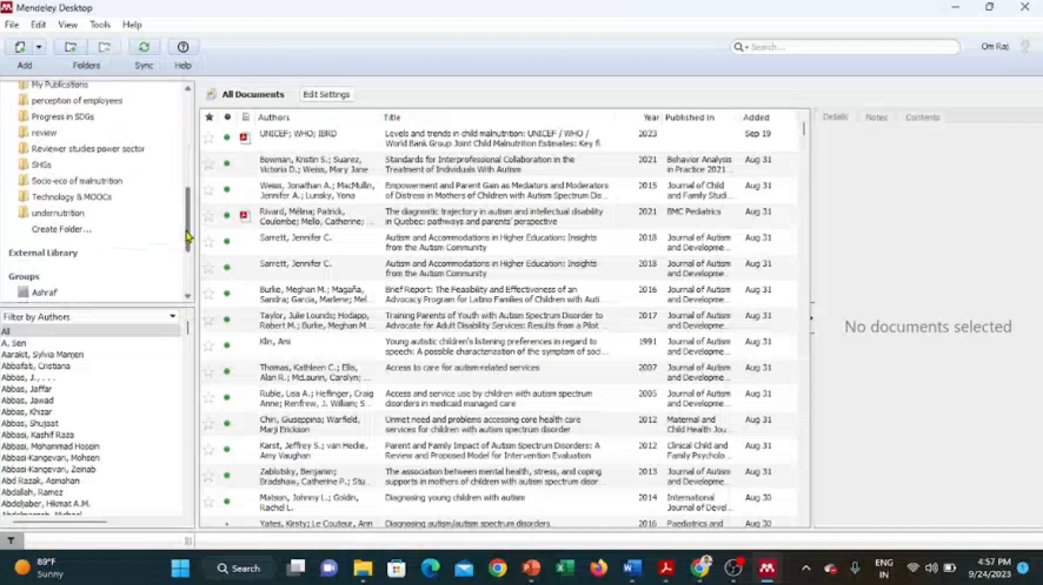
{"action": "left_click", "coordinate": [60, 230]}
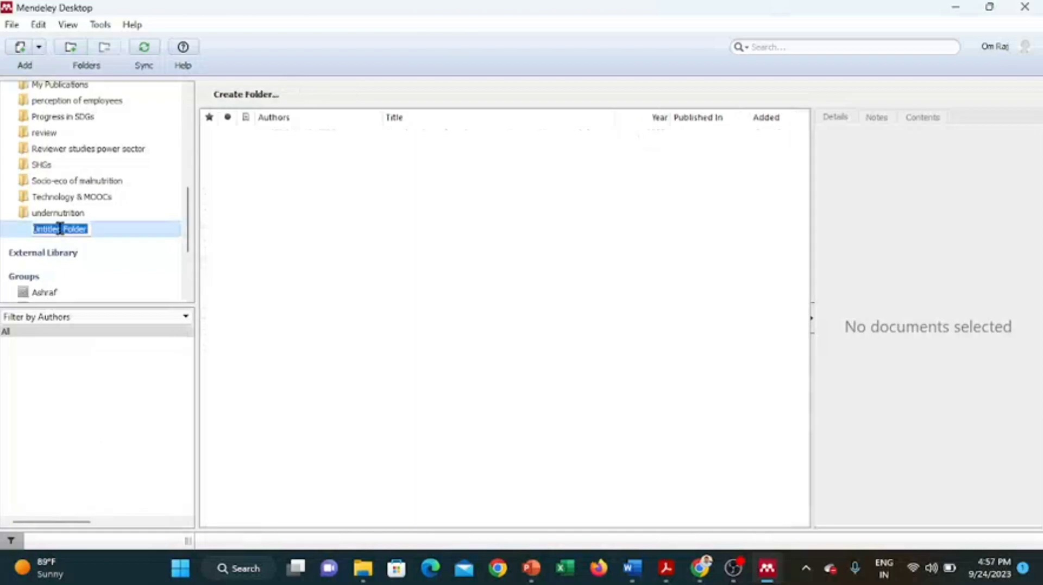
{"action": "type", "text": "Energy"}
{"action": "key", "text": "Return"}
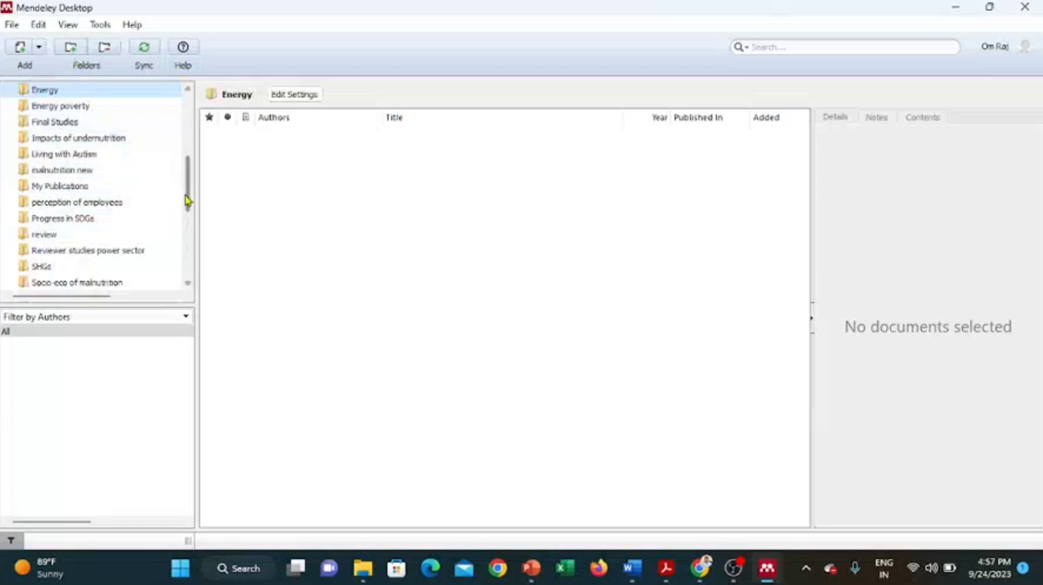
{"action": "left_click_drag", "start_coordinate": [186, 203], "coordinate": [188, 184]}
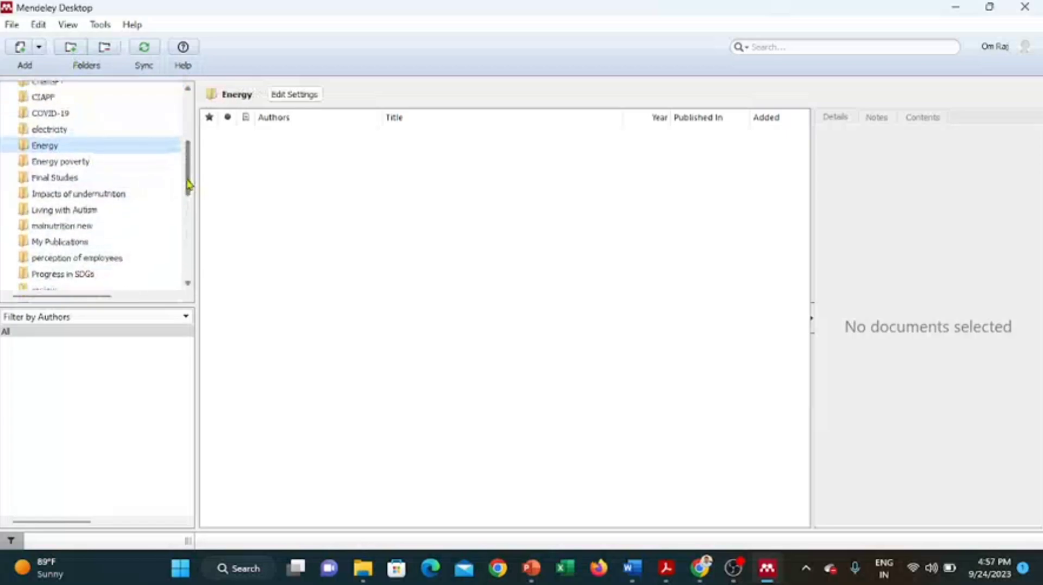
{"action": "left_click", "coordinate": [54, 147]}
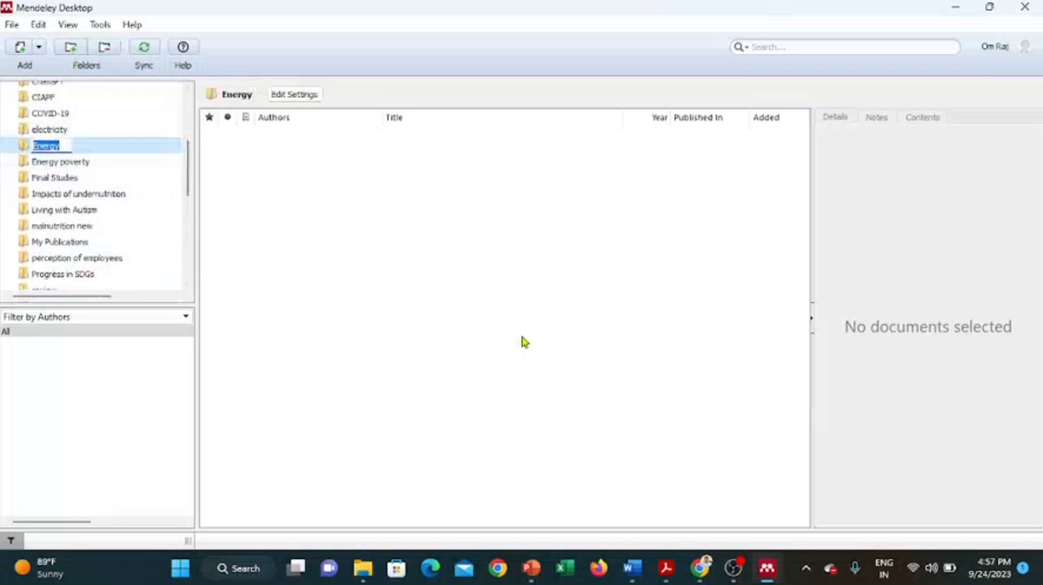
{"action": "left_click", "coordinate": [589, 380]}
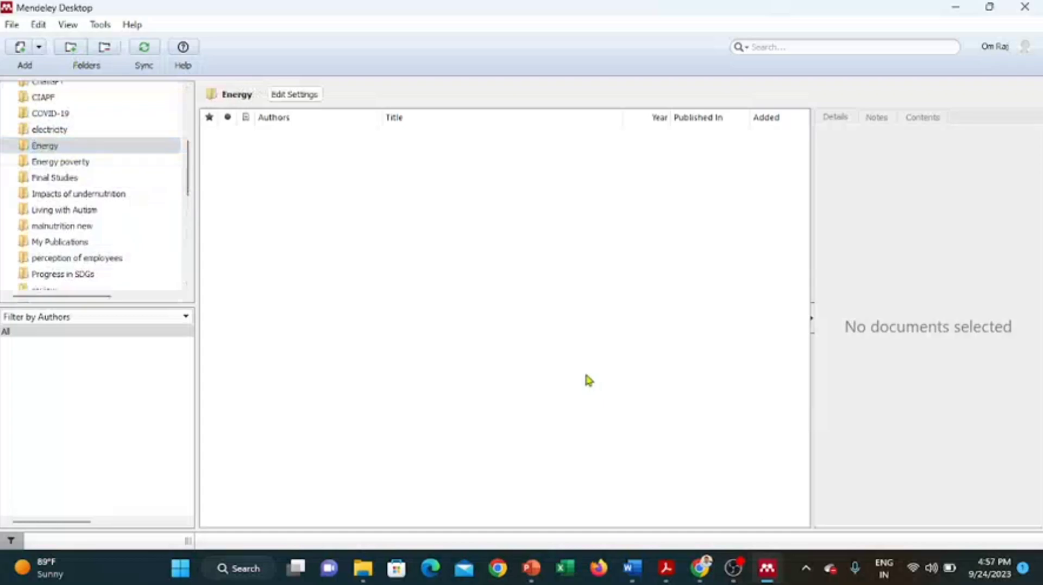
Step: Switch to Chrome and look through the Web Importer's collection list on the Emerald article for the Energy folder
{"action": "left_click", "coordinate": [702, 570]}
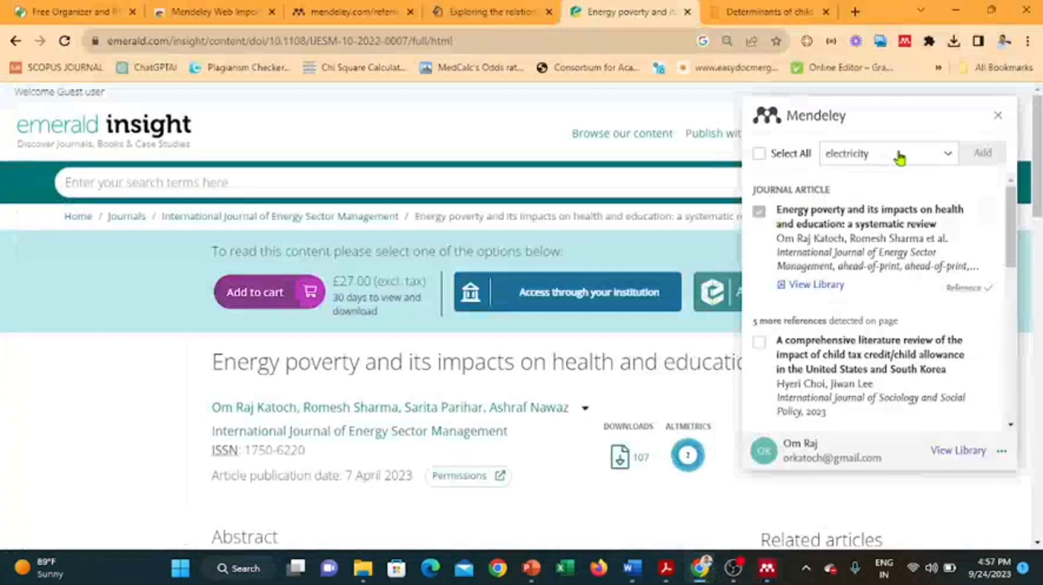
{"action": "left_click", "coordinate": [492, 11]}
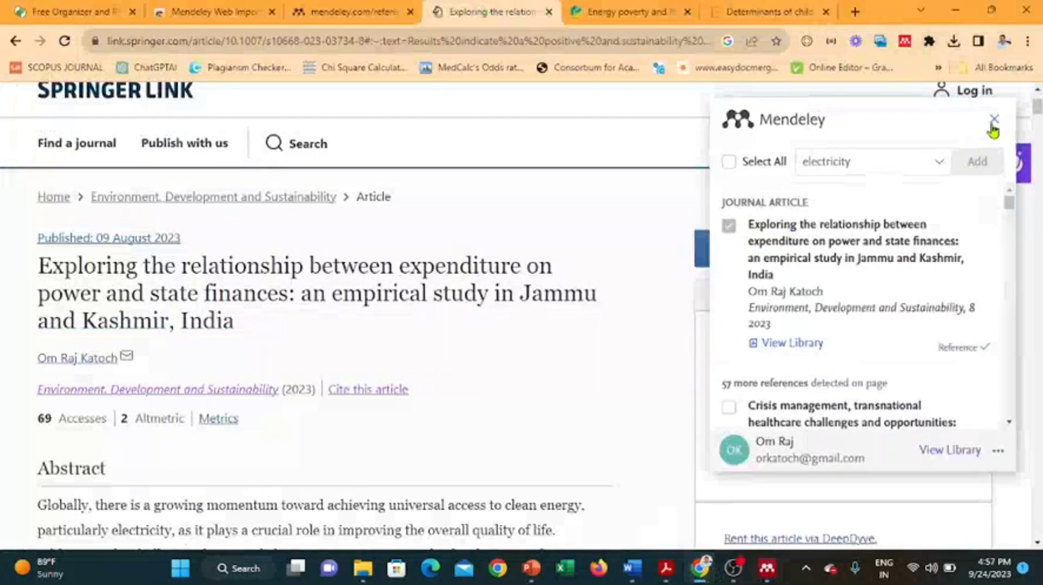
{"action": "left_click", "coordinate": [905, 48]}
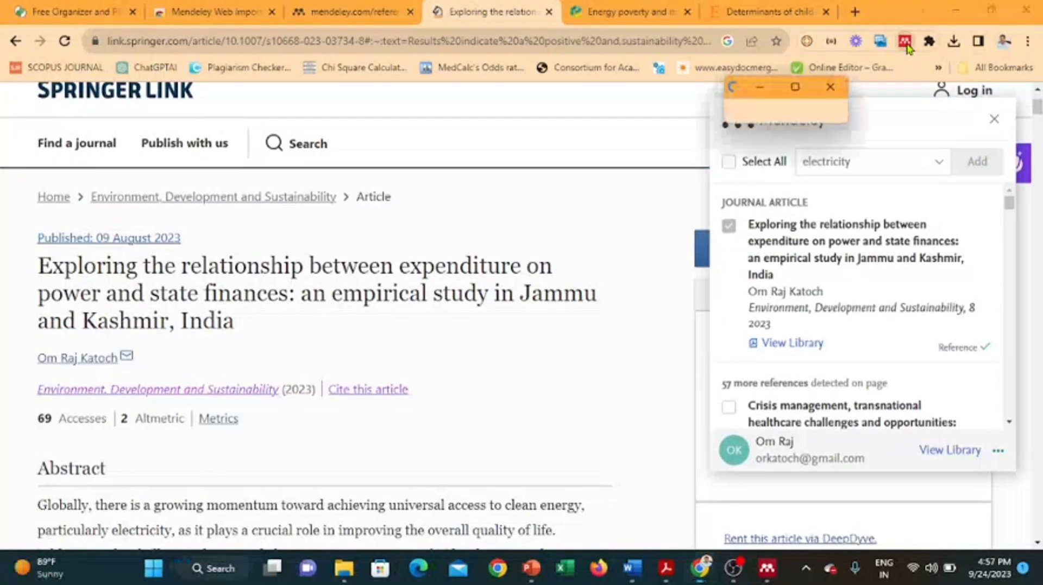
{"action": "left_click", "coordinate": [781, 7]}
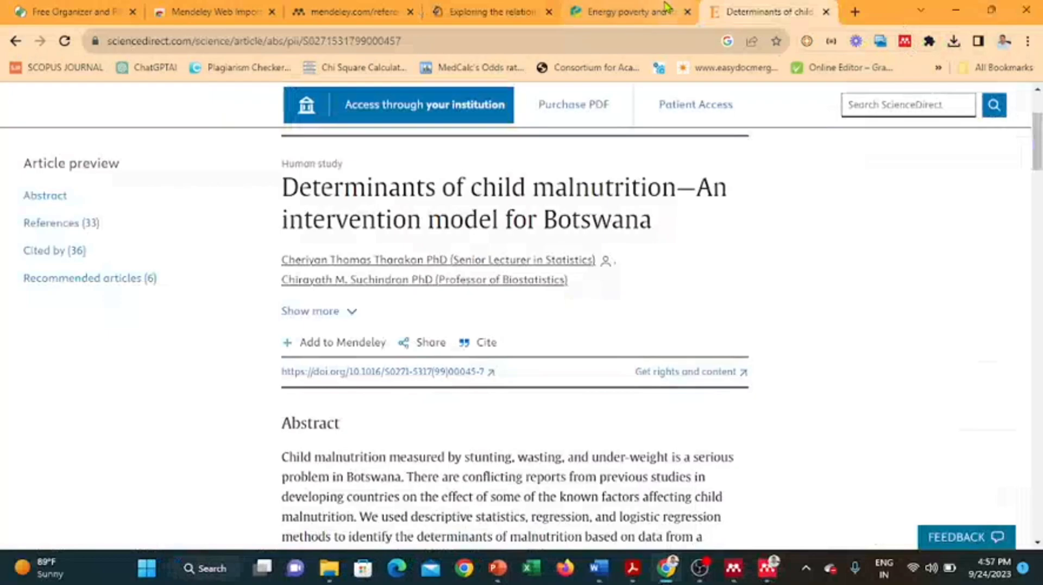
{"action": "left_click", "coordinate": [630, 12]}
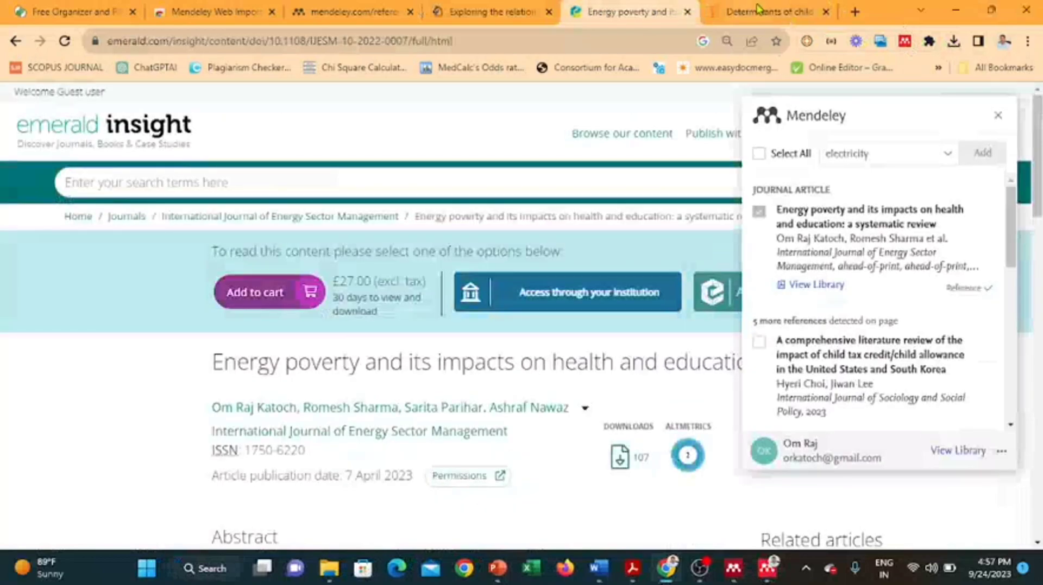
{"action": "left_click", "coordinate": [894, 159]}
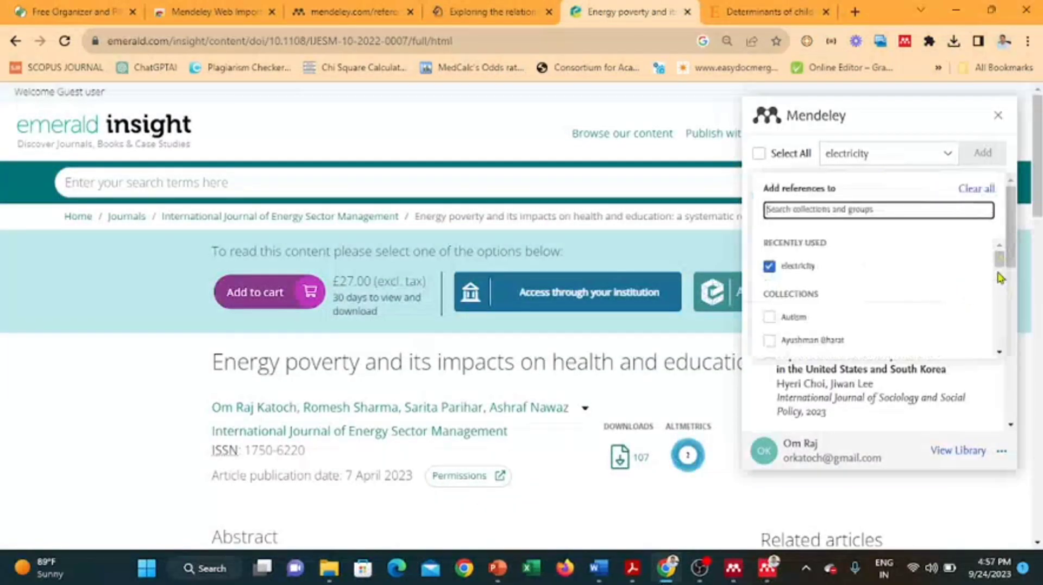
{"action": "left_click_drag", "start_coordinate": [1001, 264], "coordinate": [1007, 283]}
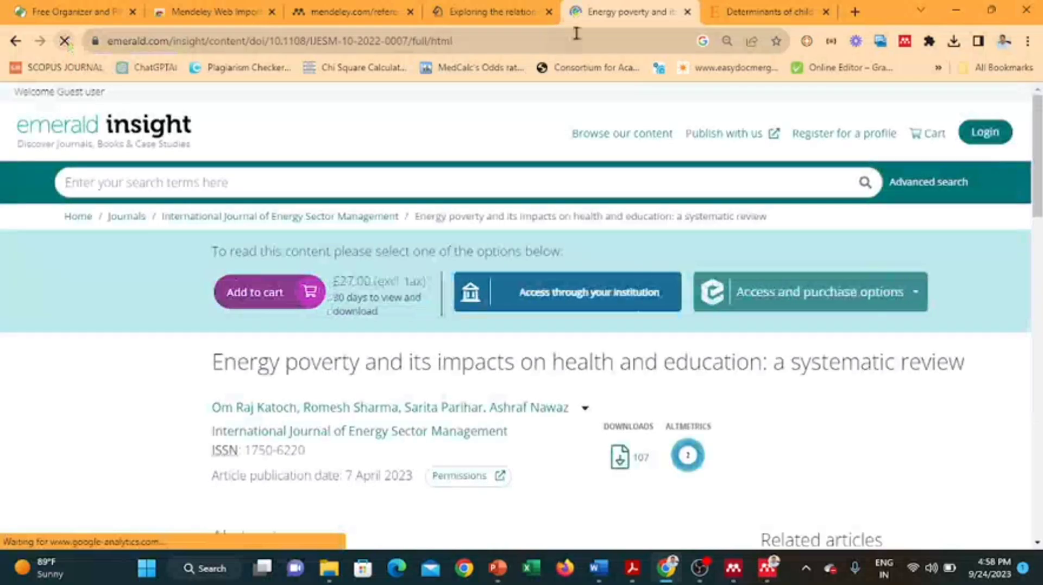
Step: Reload the Springer article page and relaunch the Mendeley Web Importer on both the Springer and the Emerald articles
{"action": "left_click", "coordinate": [504, 12]}
{"action": "left_click", "coordinate": [65, 42]}
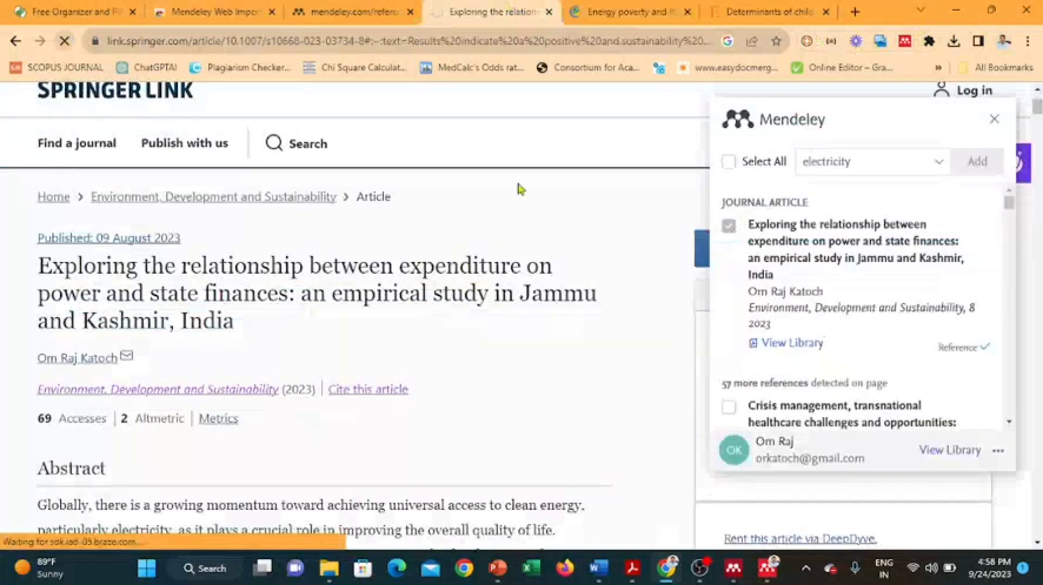
{"action": "left_click", "coordinate": [904, 43]}
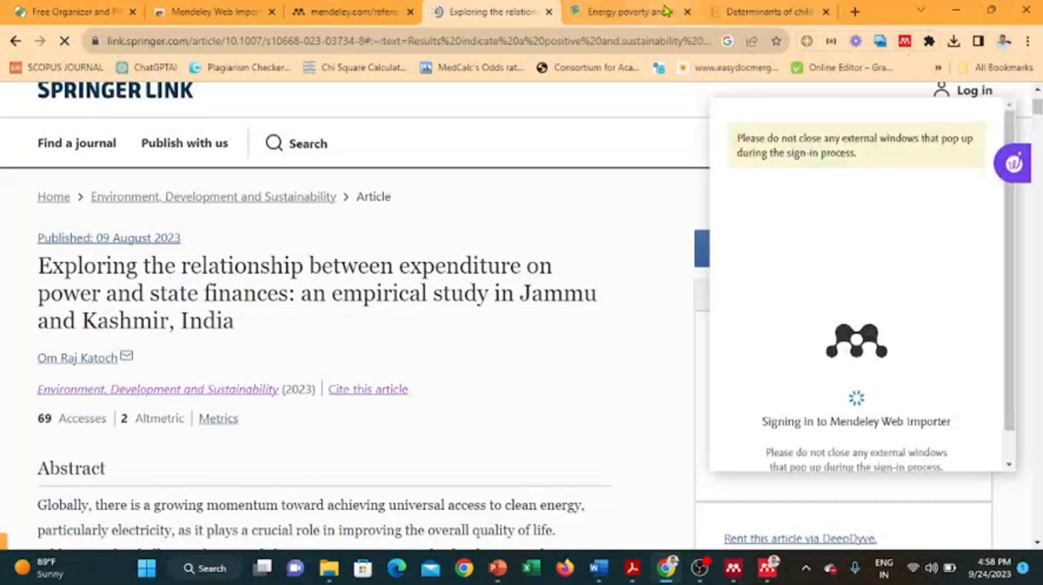
{"action": "left_click", "coordinate": [660, 10]}
{"action": "left_click", "coordinate": [907, 43]}
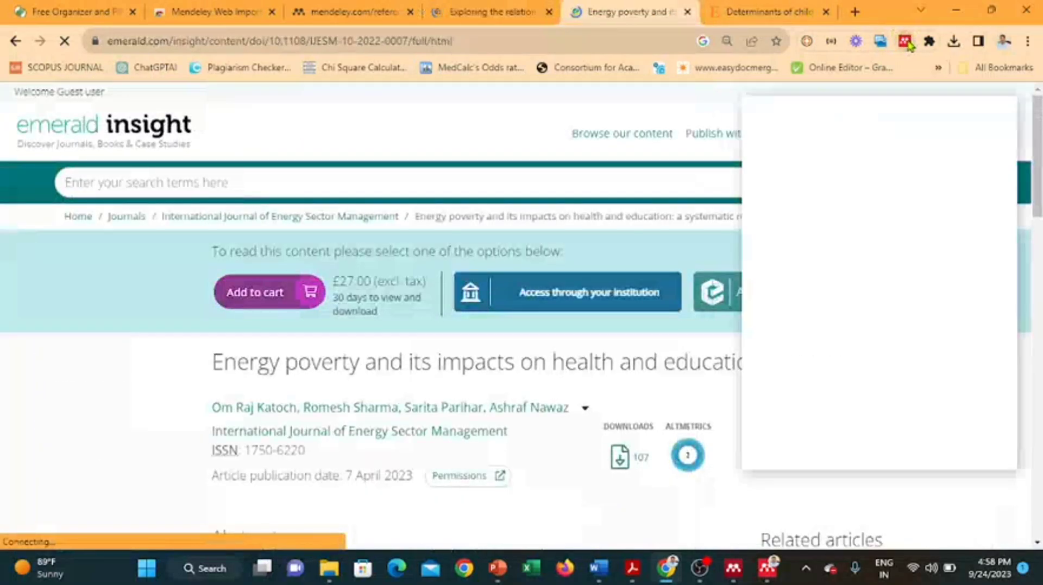
Step: Switch to Document1 in Word and close the Mendeley Cite pane
{"action": "mouse_move", "coordinate": [591, 572]}
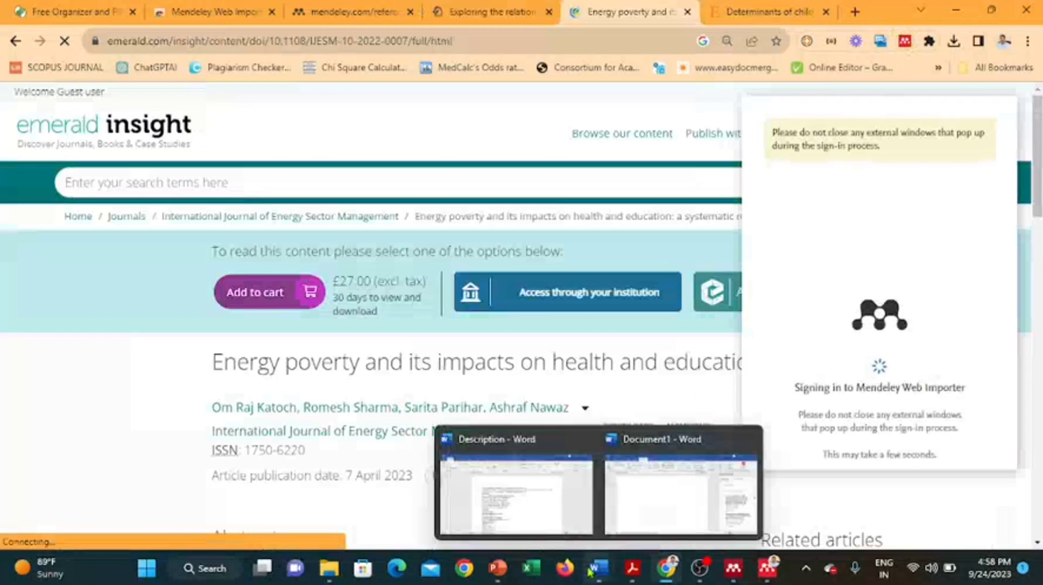
{"action": "left_click", "coordinate": [652, 505]}
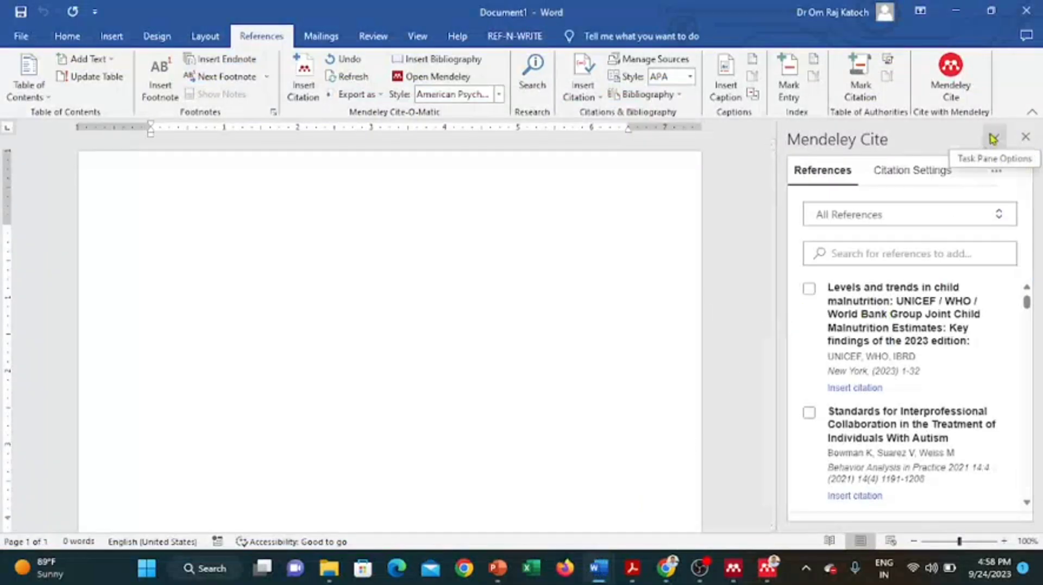
{"action": "left_click", "coordinate": [1024, 139]}
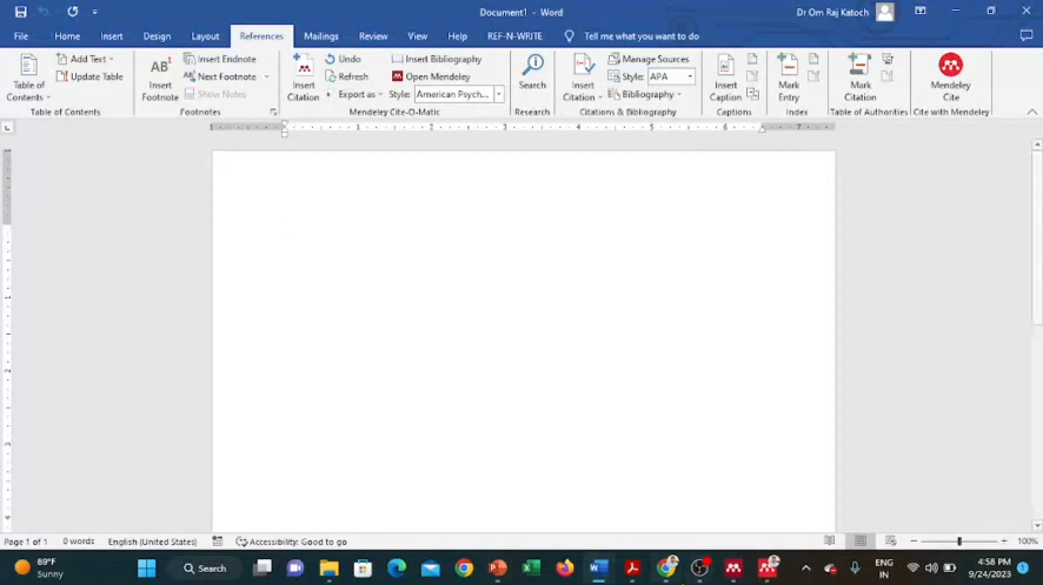
Step: Return to the Emerald article in Chrome and copy the whole Design/methodology/approach paragraph of its abstract
{"action": "left_click", "coordinate": [674, 570]}
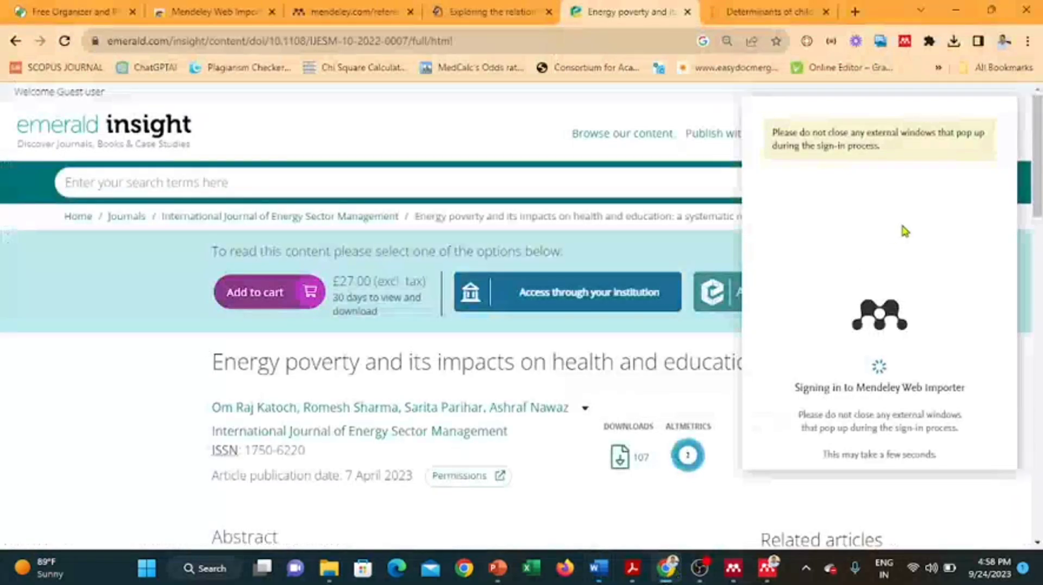
{"action": "scroll", "coordinate": [1037, 142], "scroll_direction": "down", "scroll_amount": 6}
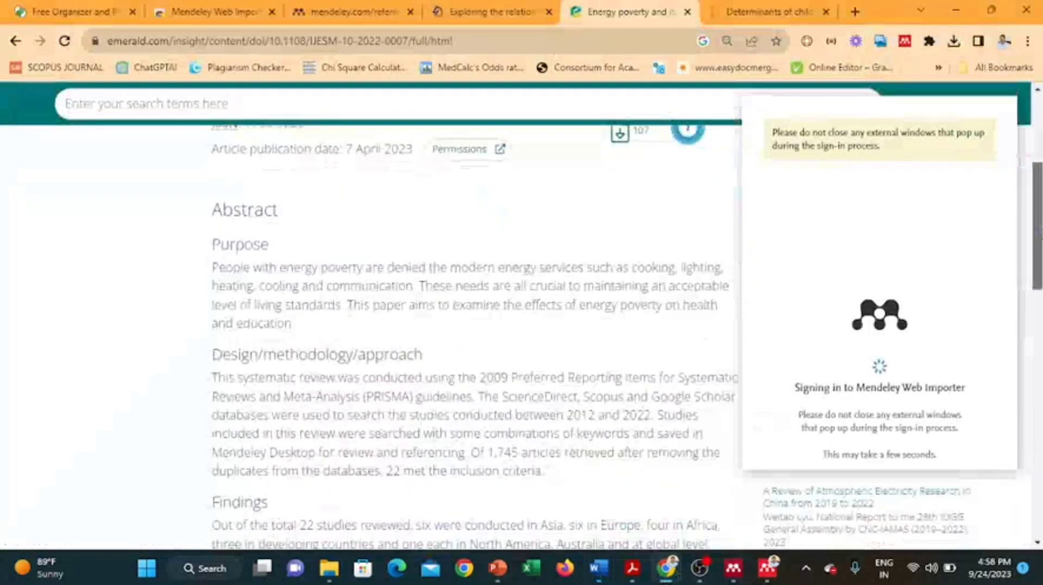
{"action": "left_click_drag", "start_coordinate": [212, 377], "coordinate": [548, 478]}
{"action": "key", "text": "ctrl+c"}
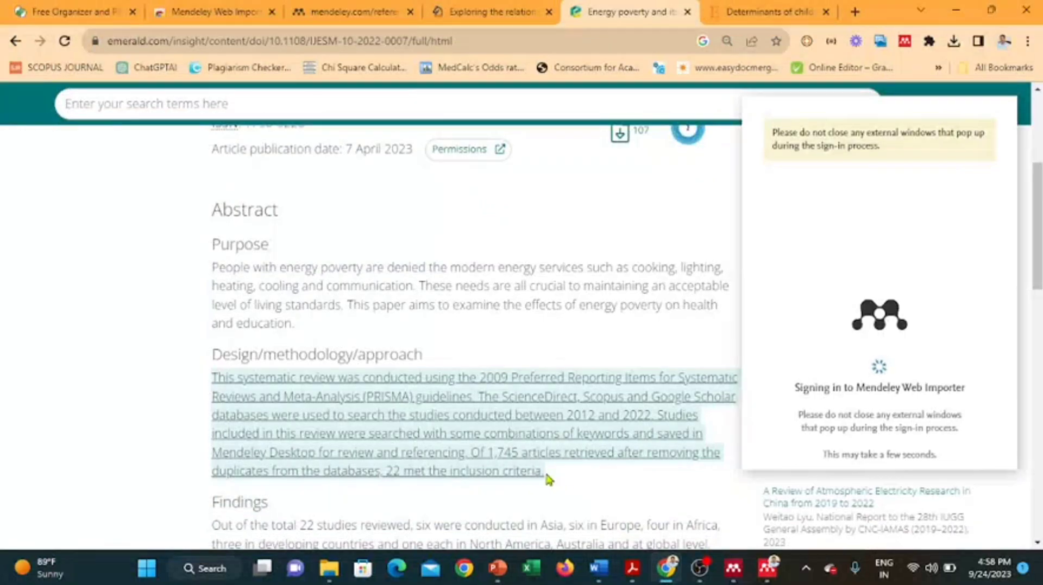
Step: Paste the copied paragraph into Document1 in Word without its source formatting and justify it
{"action": "mouse_move", "coordinate": [603, 572]}
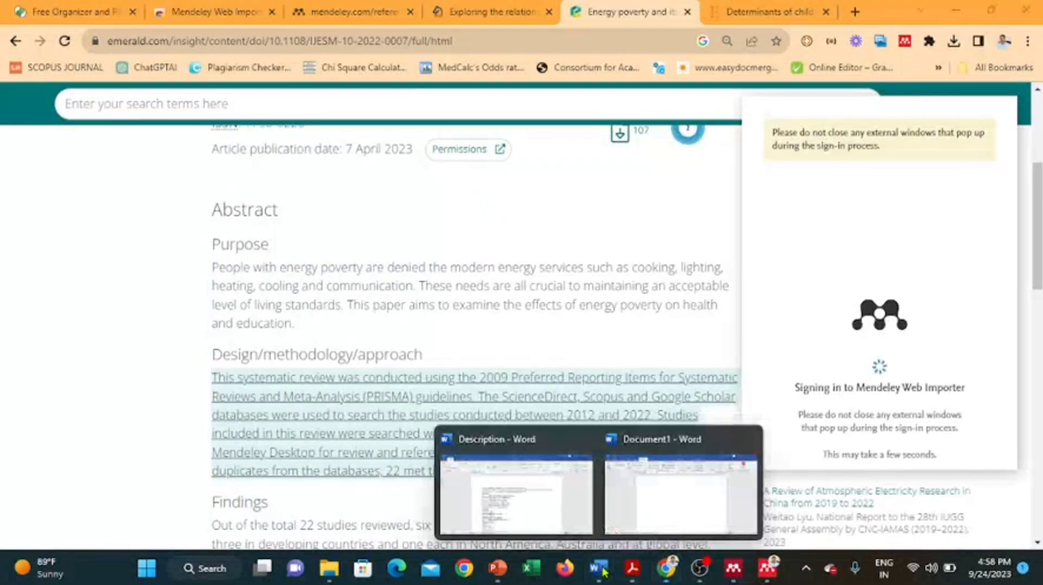
{"action": "left_click", "coordinate": [701, 495]}
{"action": "key", "text": "ctrl+v"}
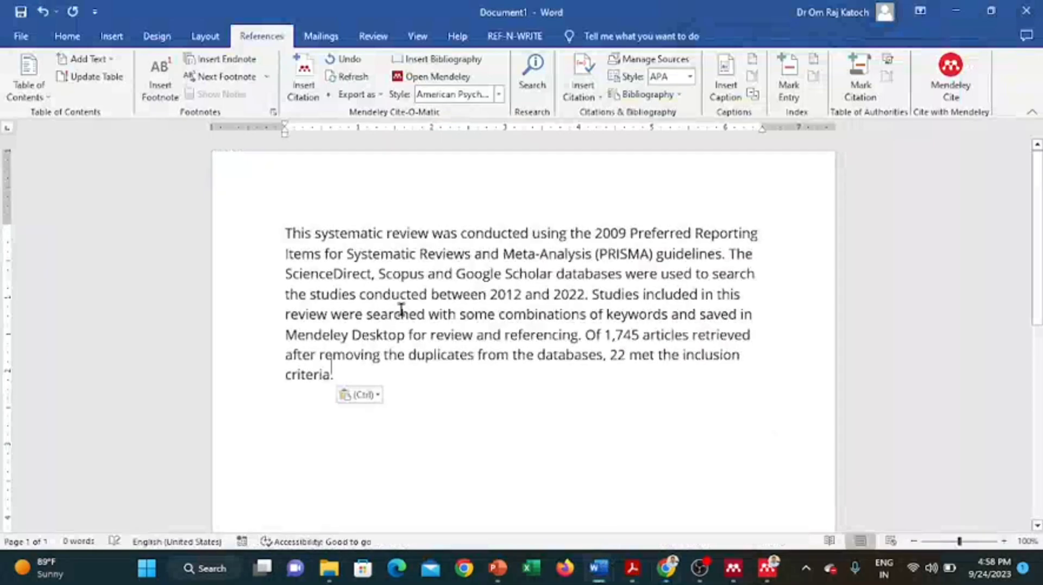
{"action": "left_click", "coordinate": [379, 396]}
{"action": "left_click", "coordinate": [390, 433]}
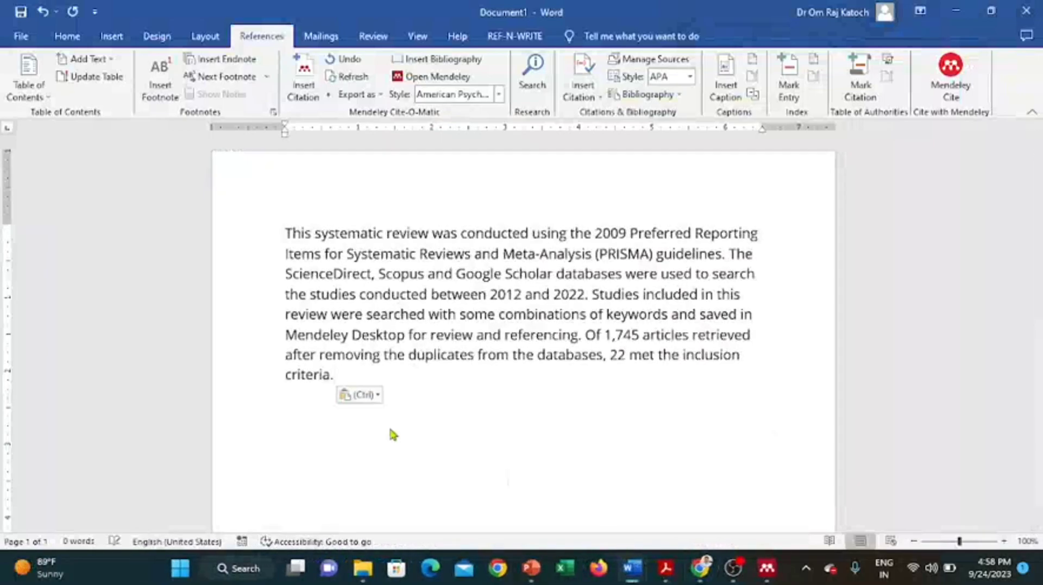
{"action": "key", "text": "Escape"}
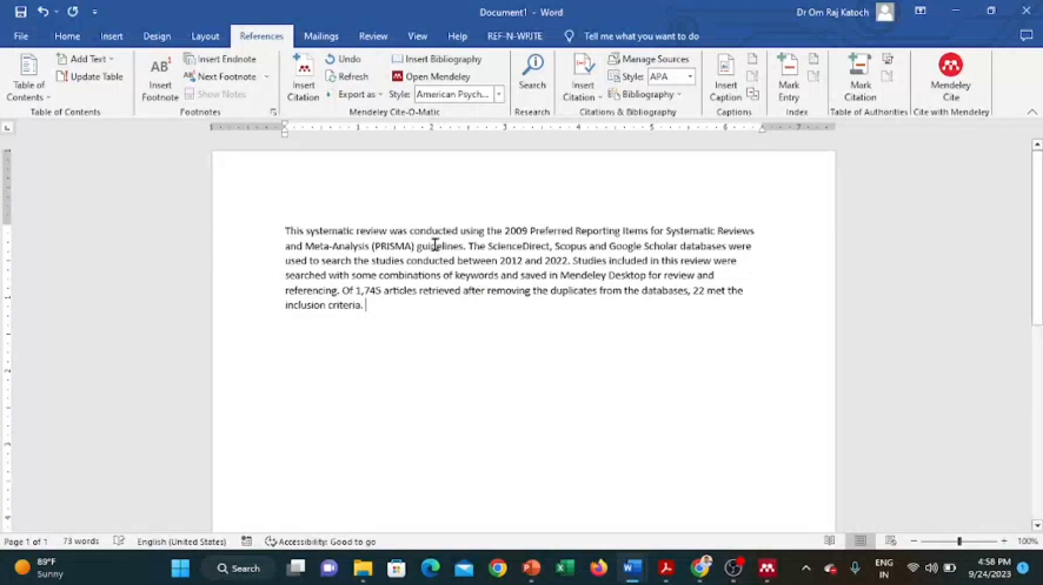
{"action": "left_click", "coordinate": [68, 36]}
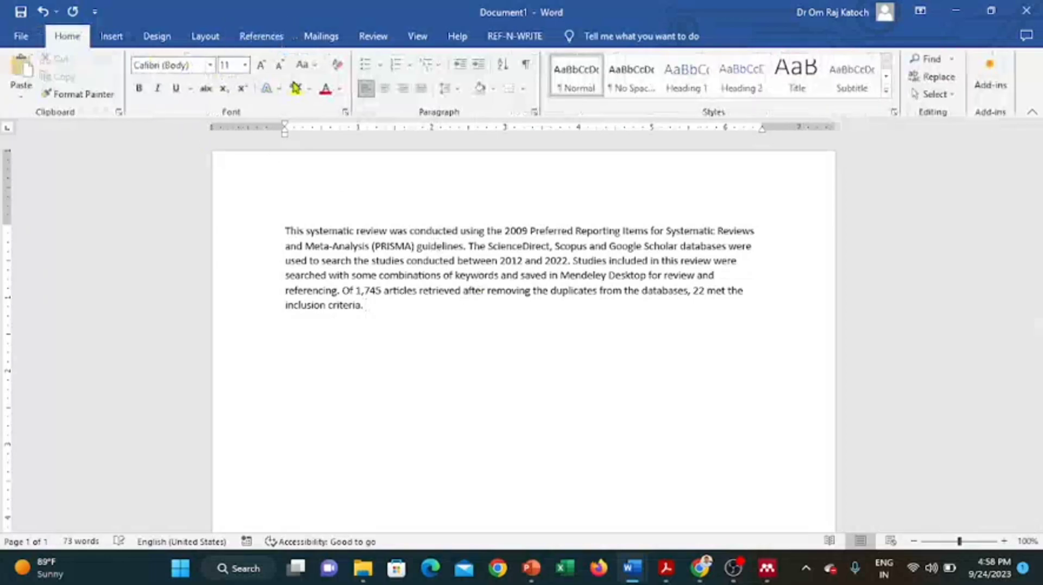
{"action": "key", "text": "ctrl+j"}
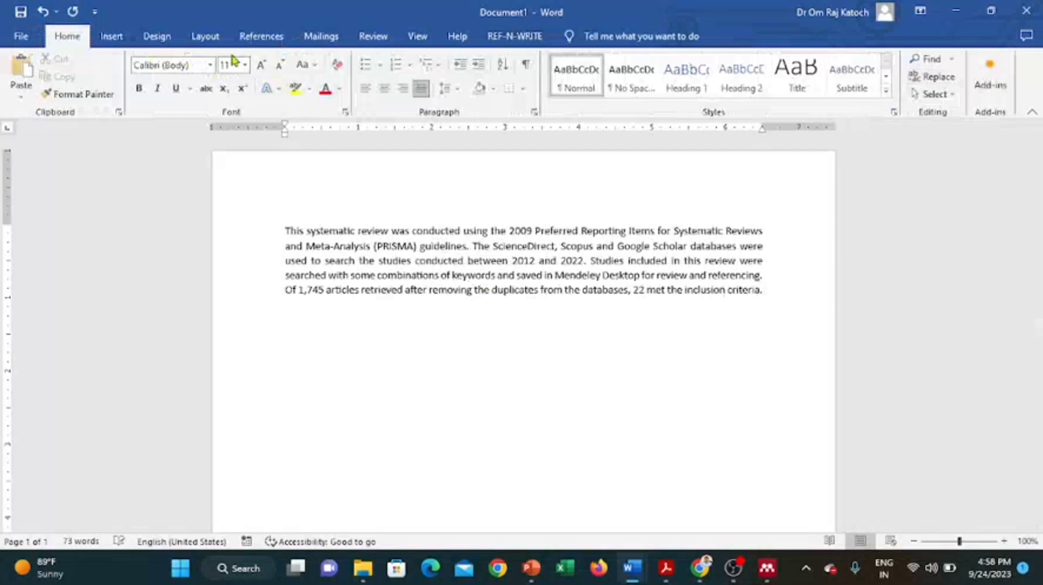
Step: Open Mendeley Cite in the document and update its reference list from the Mendeley library
{"action": "left_click", "coordinate": [277, 37]}
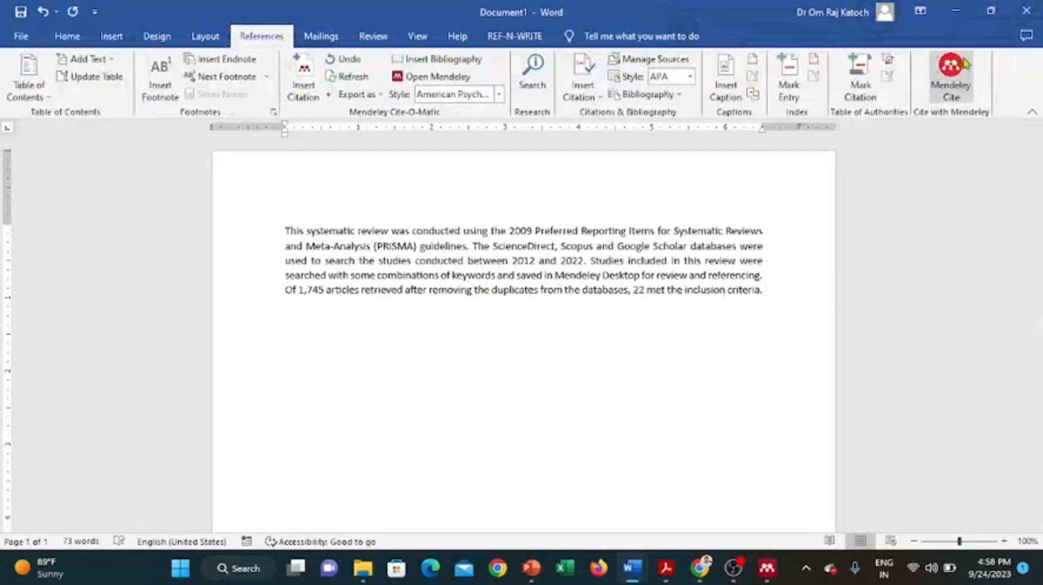
{"action": "left_click", "coordinate": [953, 82]}
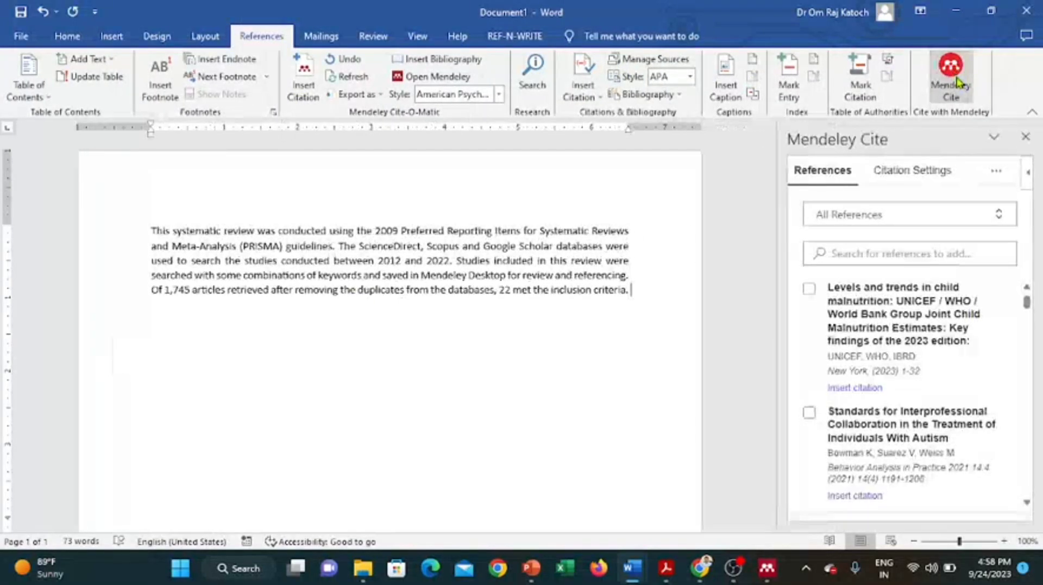
{"action": "left_click", "coordinate": [995, 173]}
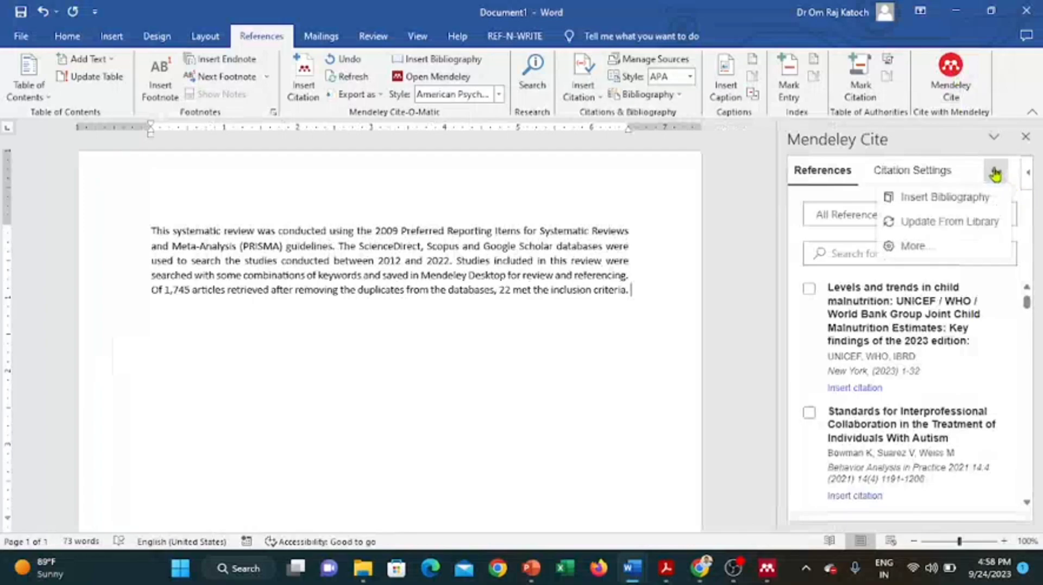
{"action": "left_click", "coordinate": [968, 229]}
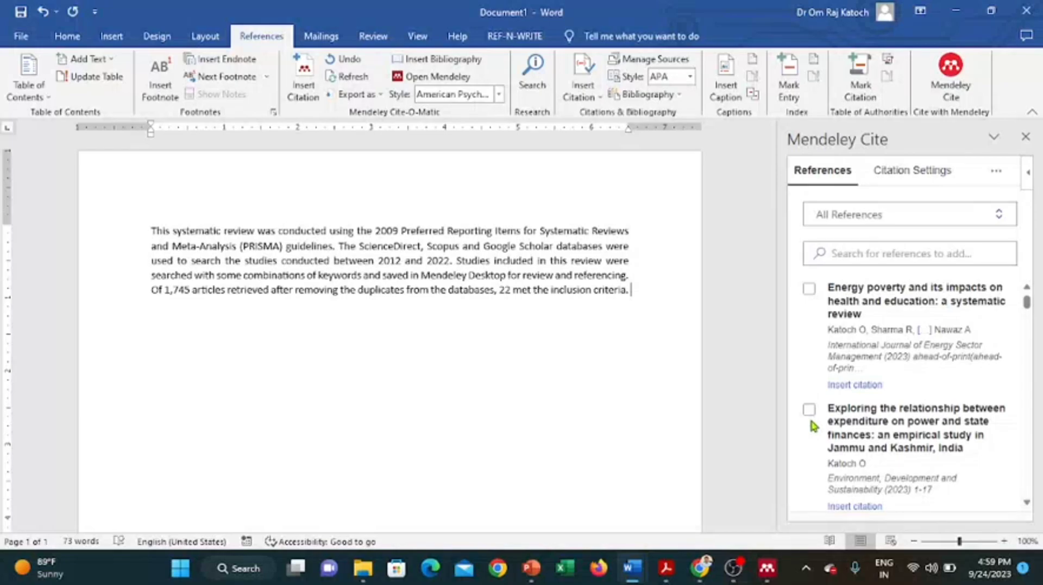
Step: Split the text into two paragraphs after "(PRISMA) guidelines" and delete the full stop ending the first one
{"action": "left_click", "coordinate": [337, 245]}
{"action": "key", "text": "Return"}
{"action": "left_click", "coordinate": [348, 245]}
{"action": "key", "text": "BackSpace"}
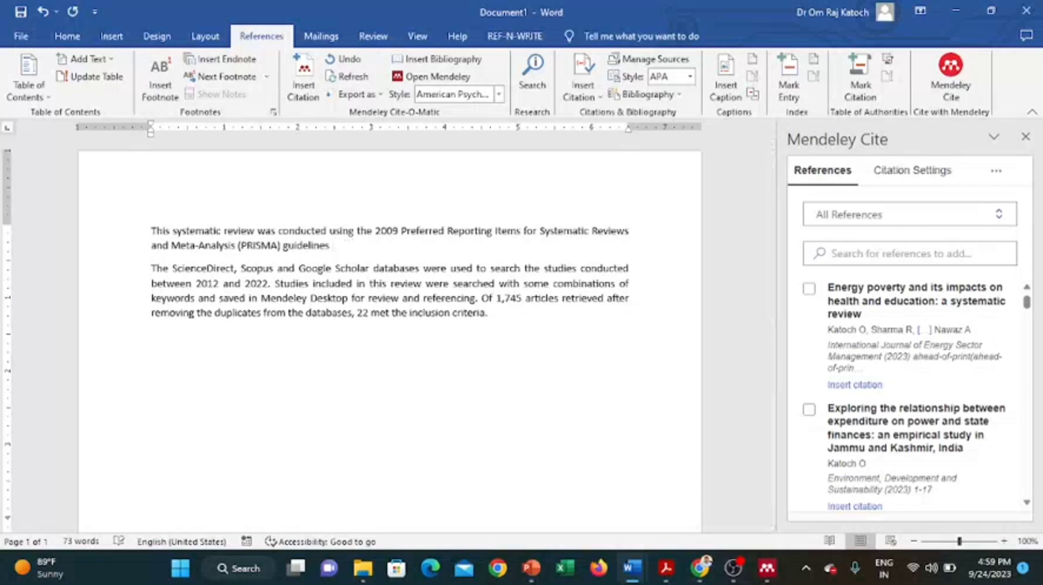
Step: Insert the citation for "Energy poverty and its impacts on health and education" after "guidelines" and end the sentence with a full stop
{"action": "left_click", "coordinate": [809, 290]}
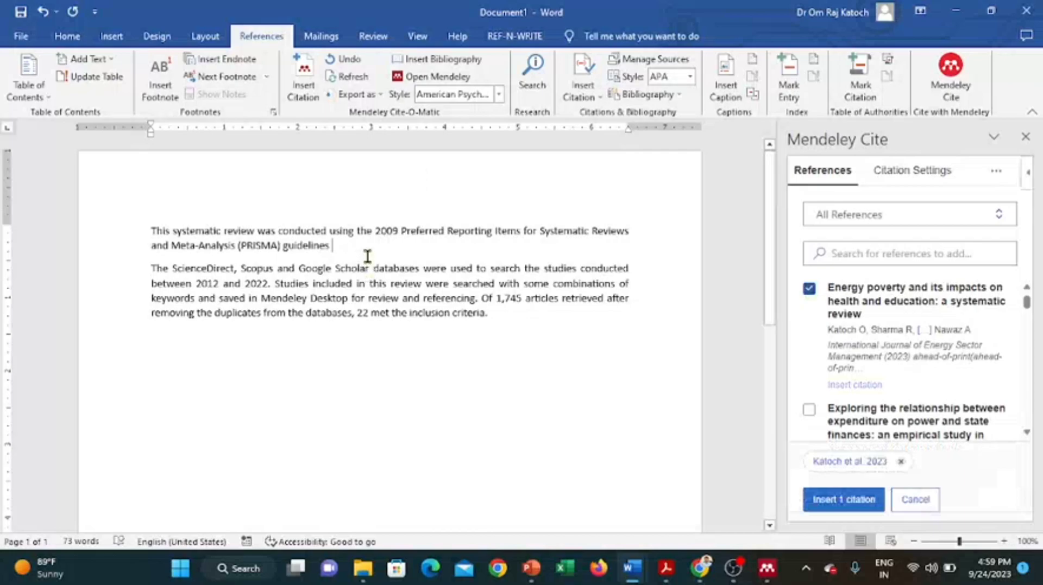
{"action": "left_click", "coordinate": [330, 246]}
{"action": "left_click", "coordinate": [848, 505]}
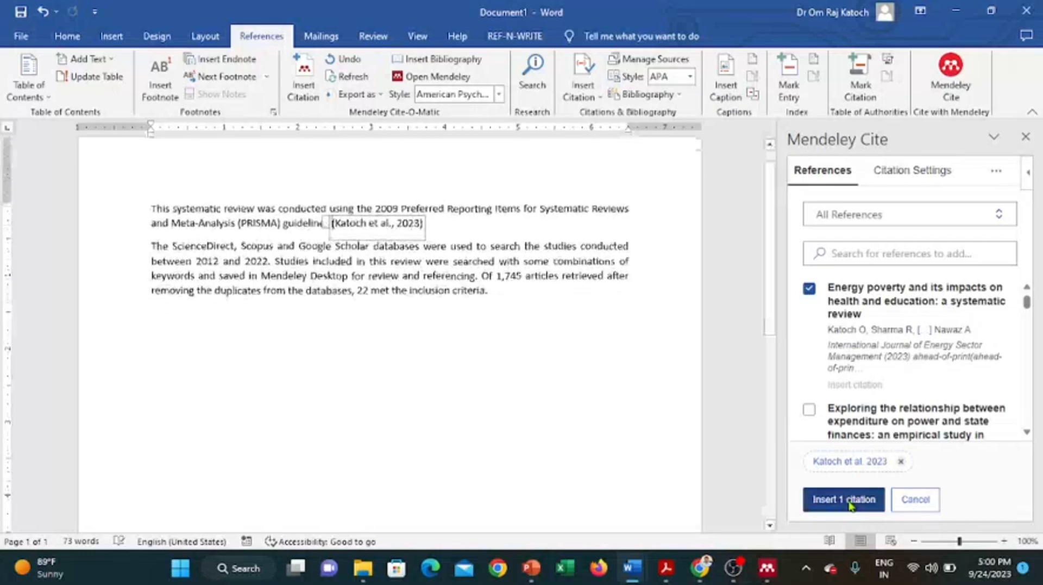
{"action": "left_click", "coordinate": [447, 231]}
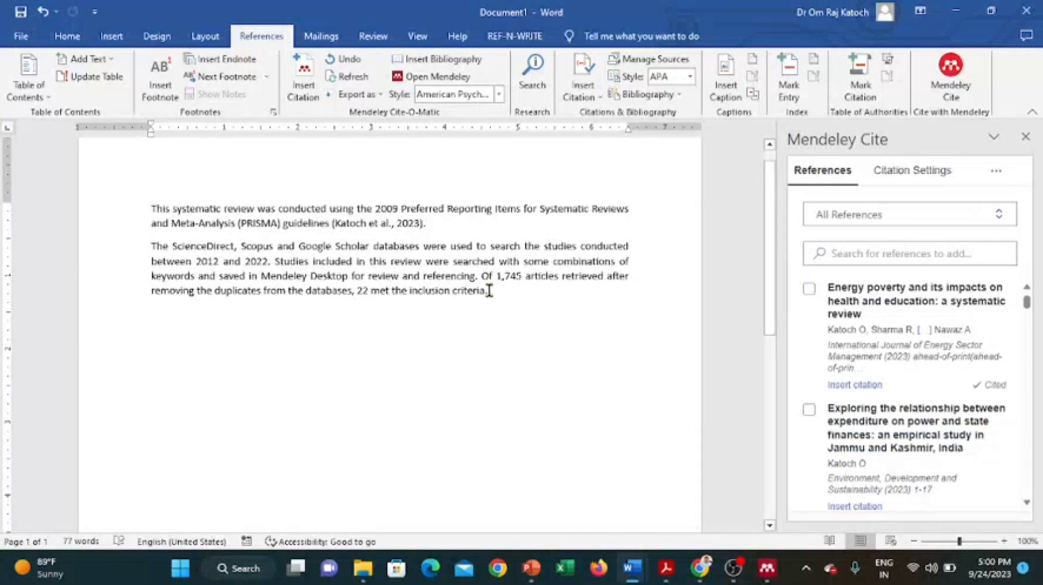
Step: Replace the final full stop after "inclusion criteria" with the citation for the power expenditure and state finances article, followed by a full stop
{"action": "key", "text": "ctrl+z"}
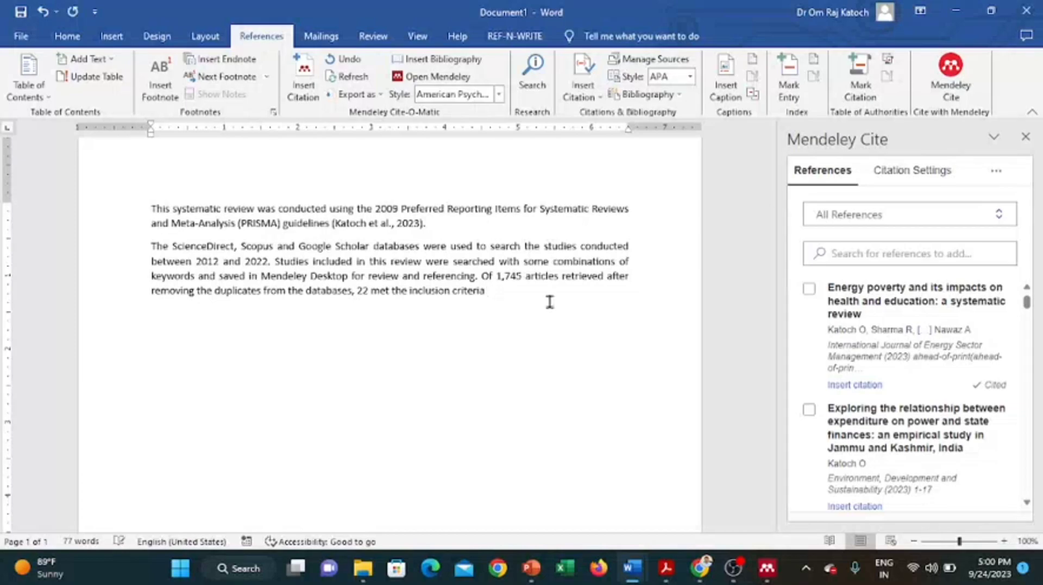
{"action": "left_click", "coordinate": [810, 411]}
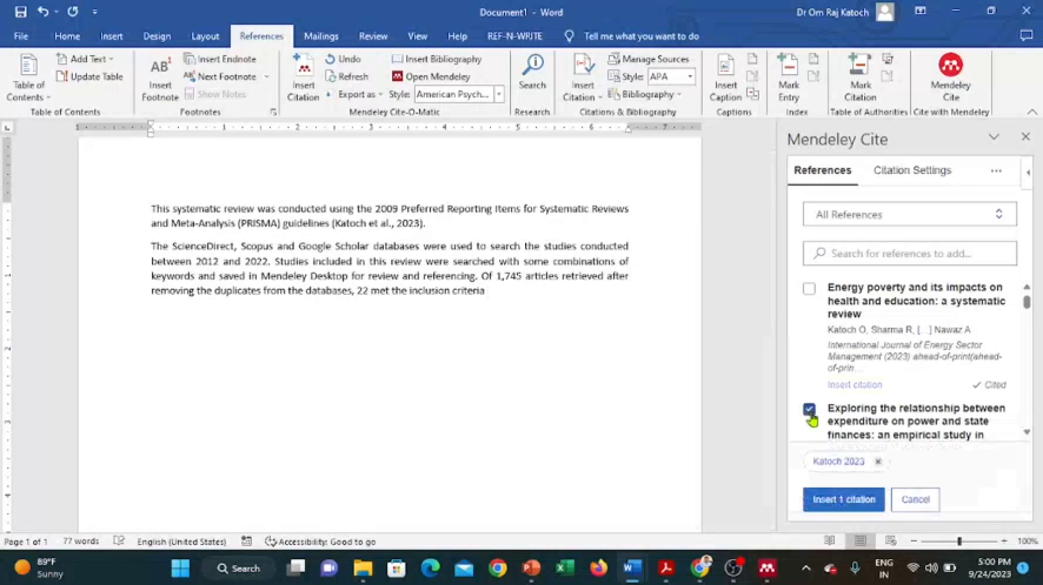
{"action": "left_click", "coordinate": [835, 508]}
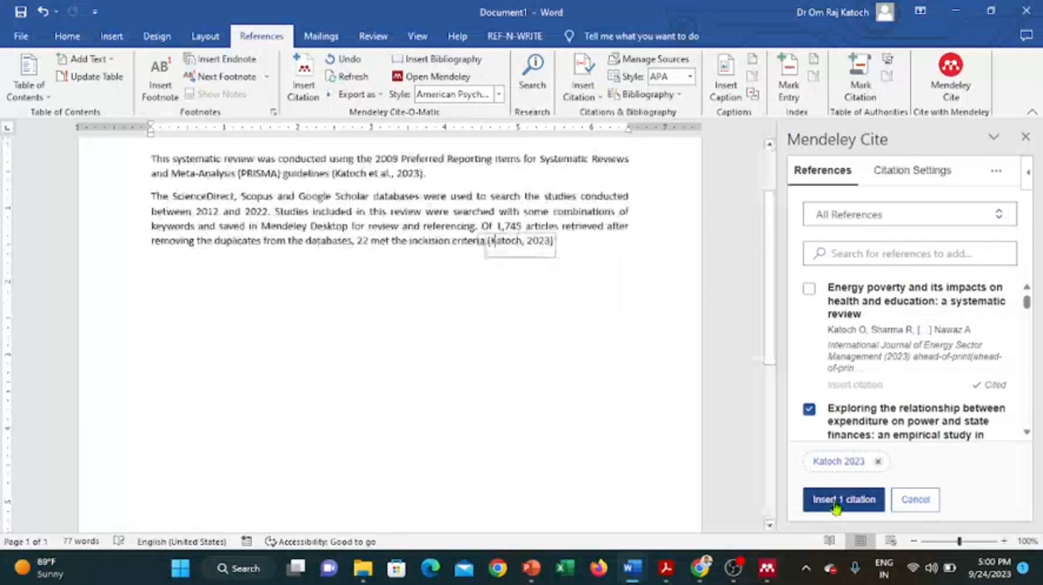
{"action": "left_click", "coordinate": [606, 236]}
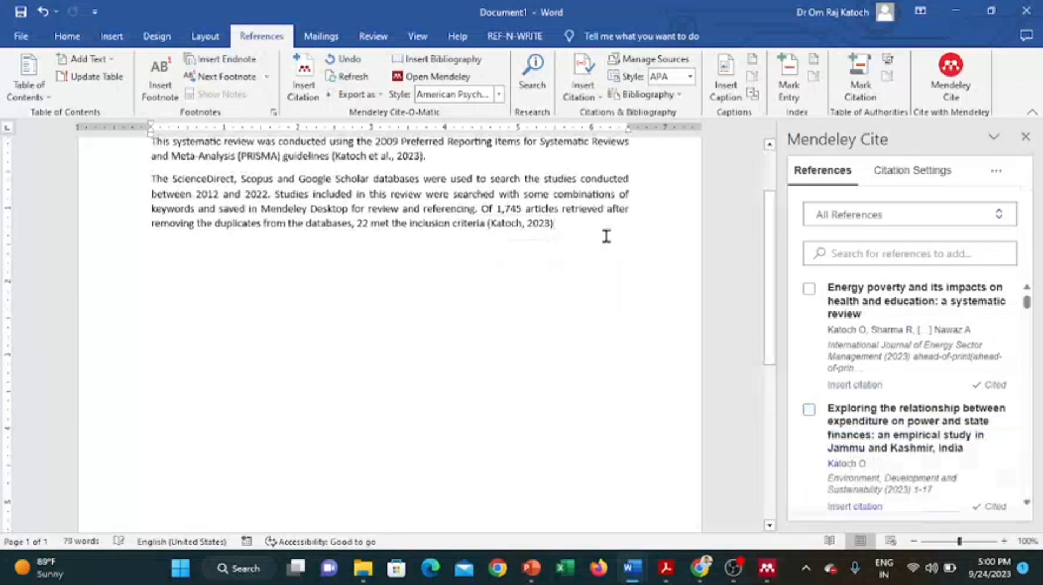
{"action": "type", "text": "."}
Step: Copy the Purpose paragraph of the energy poverty article's abstract from the browser and paste it as plain text below the document's last paragraph
{"action": "left_click", "coordinate": [702, 574]}
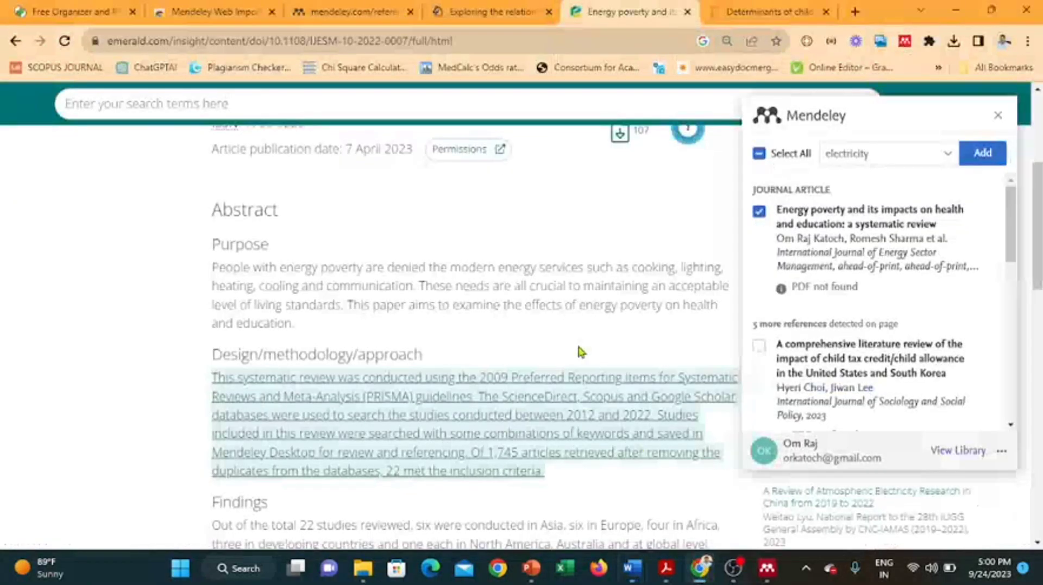
{"action": "left_click_drag", "start_coordinate": [212, 267], "coordinate": [334, 339]}
{"action": "key", "text": "ctrl+c"}
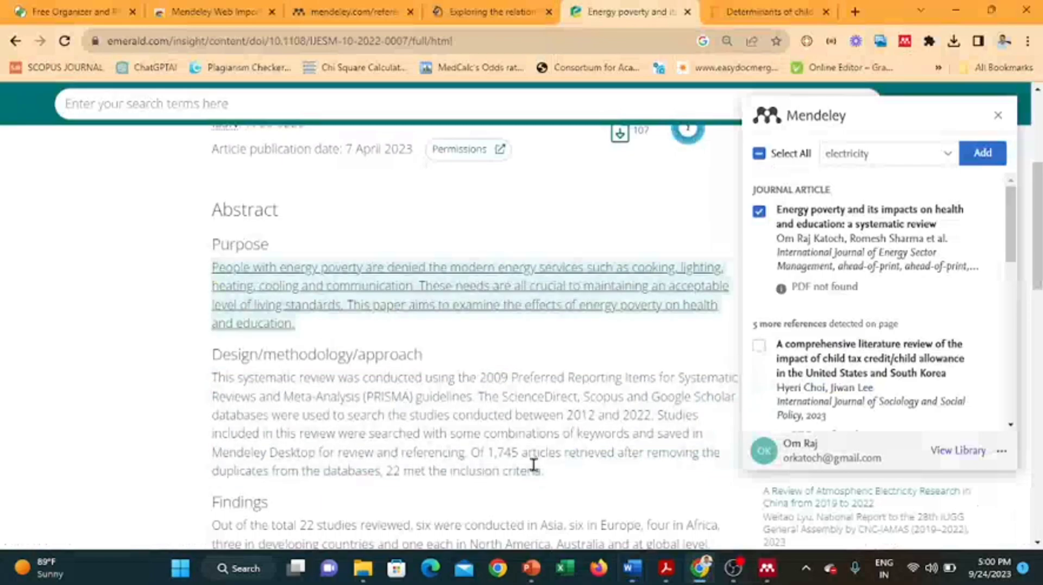
{"action": "mouse_move", "coordinate": [632, 567]}
{"action": "left_click", "coordinate": [656, 516]}
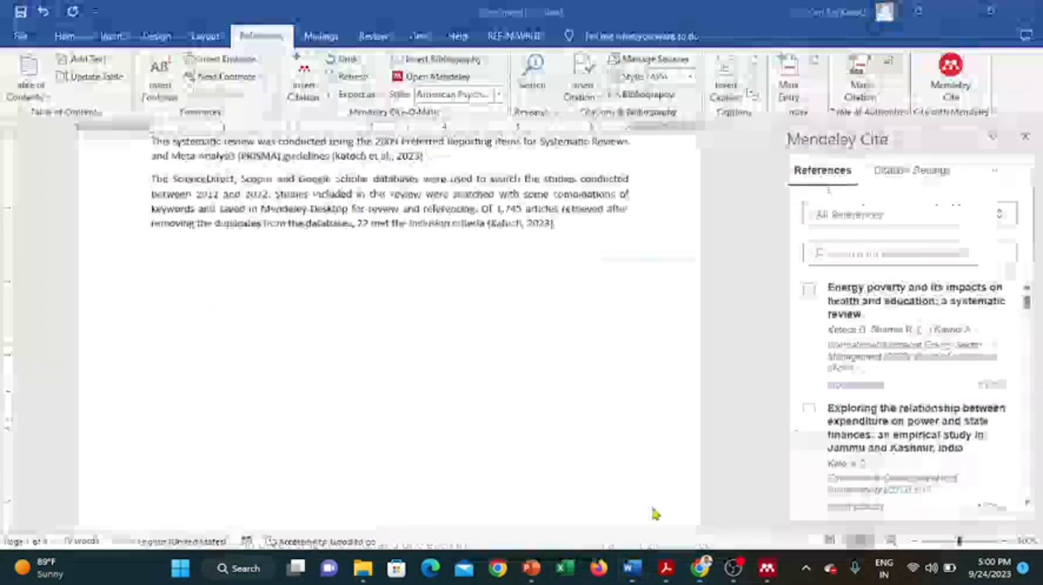
{"action": "key", "text": "ctrl+v"}
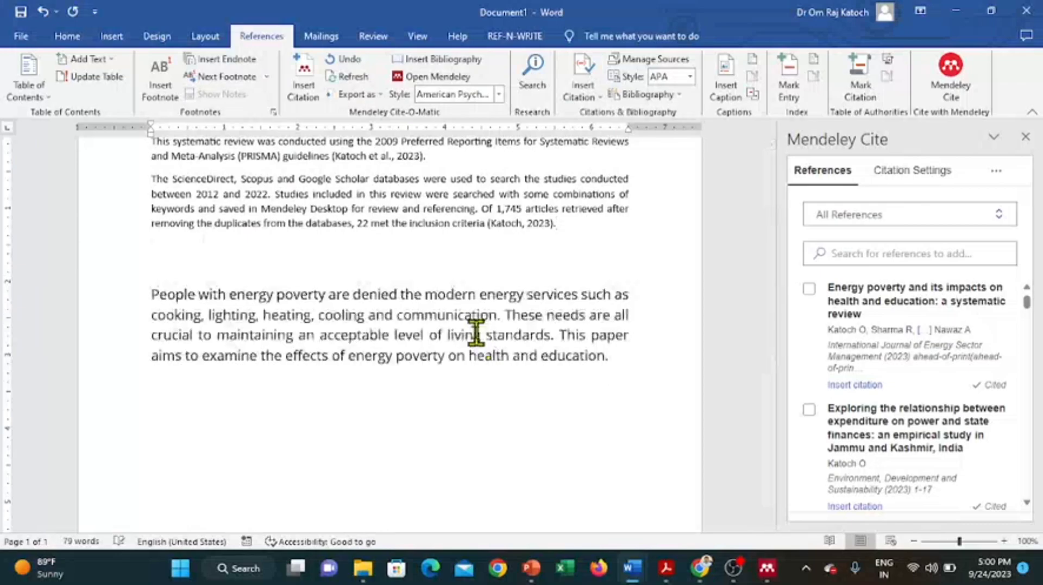
{"action": "left_click", "coordinate": [636, 376]}
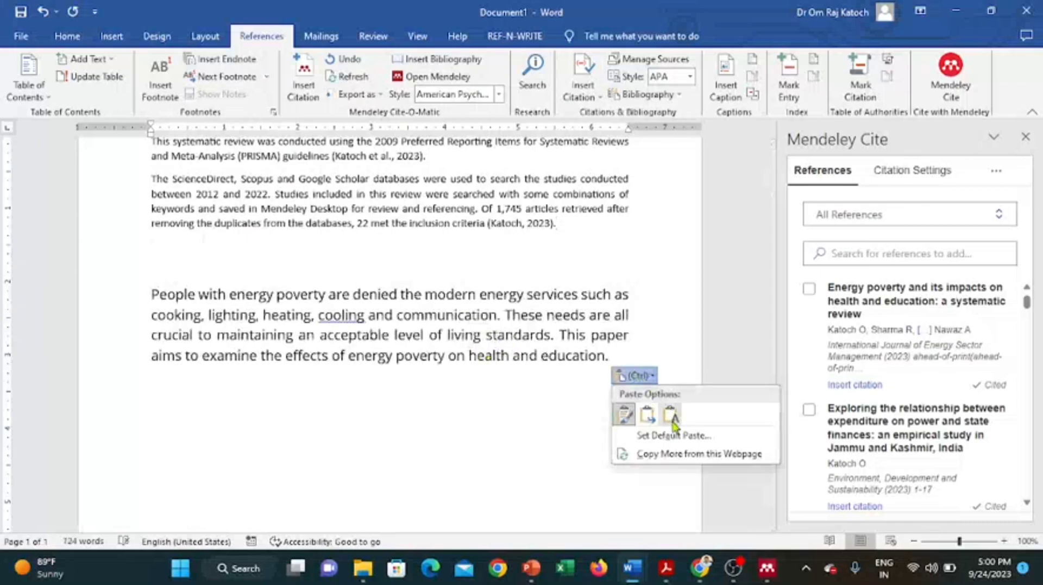
{"action": "left_click", "coordinate": [677, 419]}
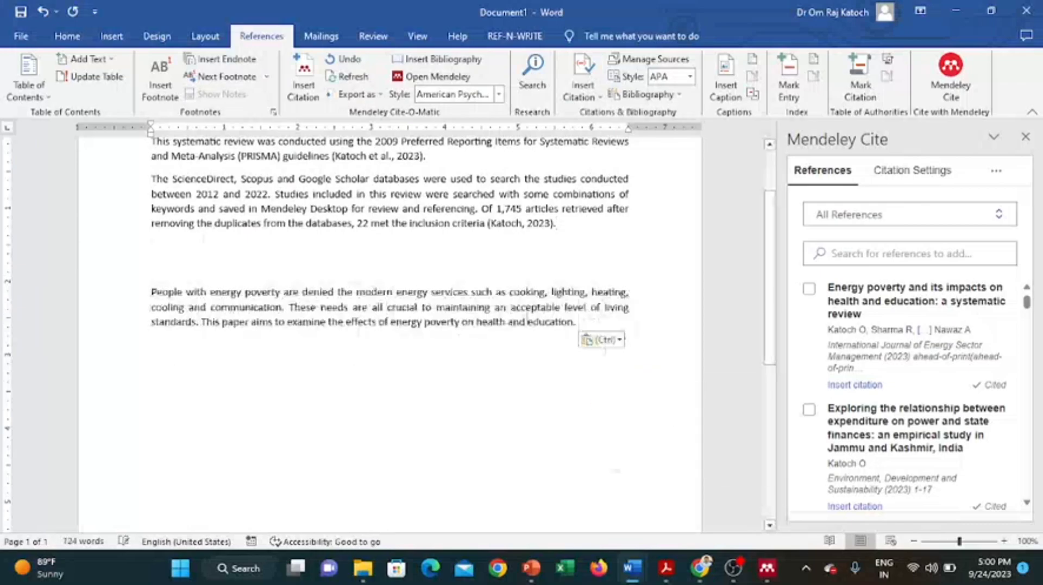
Step: Apply the grammar correction that adds a comma after "cooling" in the pasted paragraph
{"action": "right_click", "coordinate": [164, 305]}
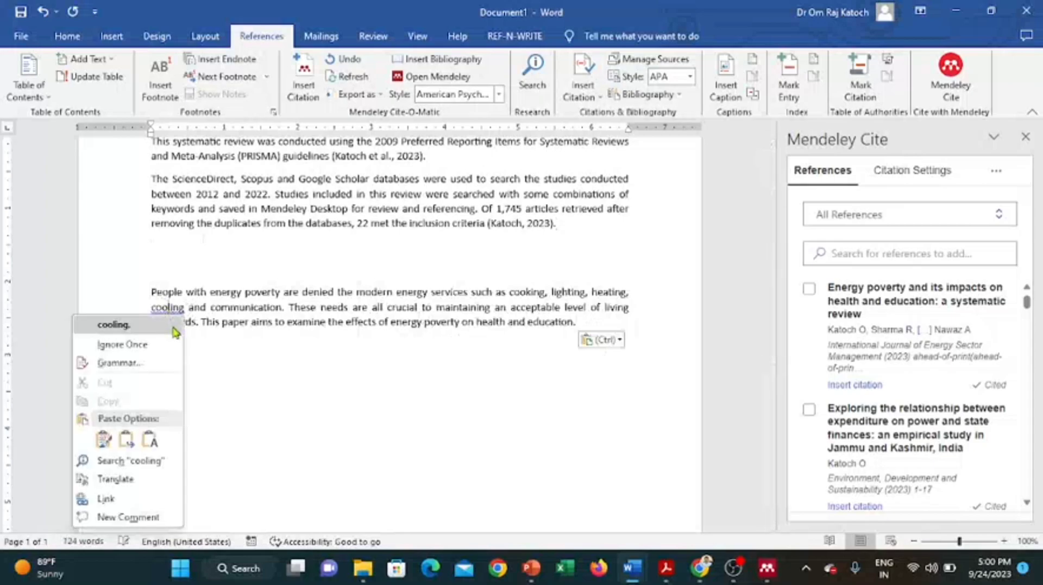
{"action": "left_click", "coordinate": [175, 327]}
{"action": "type", "text": ","}
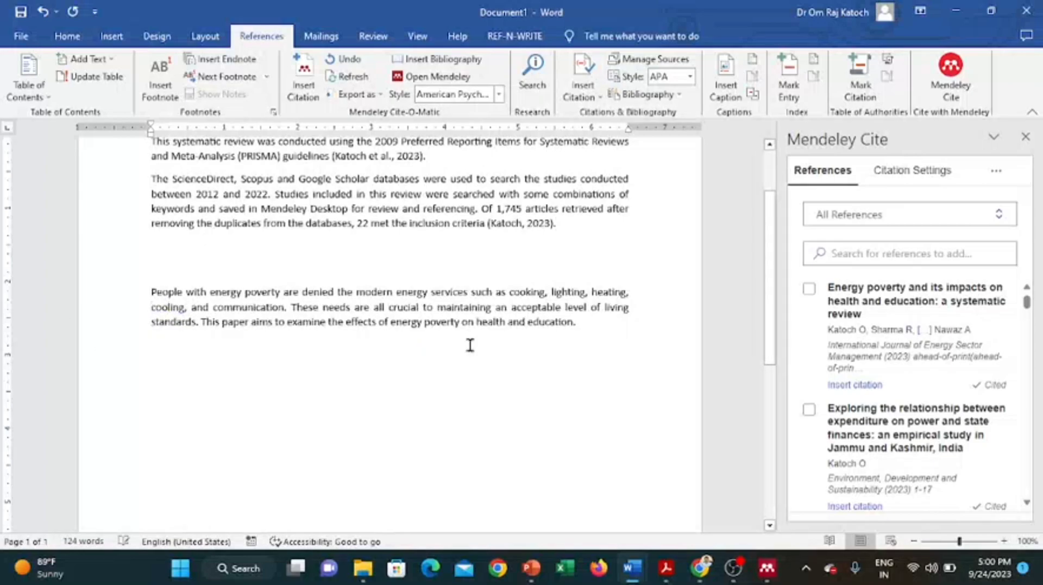
Step: Replace the full stop after "health and education" with one combined citation of the library's first four references, followed by a full stop
{"action": "left_click", "coordinate": [591, 322]}
{"action": "key", "text": "BackSpace"}
{"action": "left_click", "coordinate": [809, 292]}
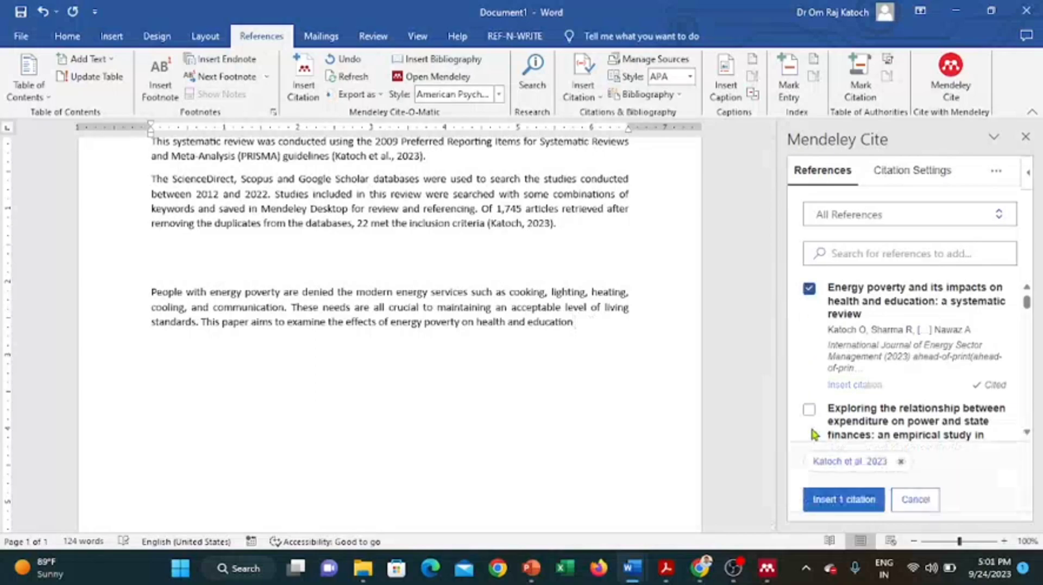
{"action": "left_click", "coordinate": [809, 411]}
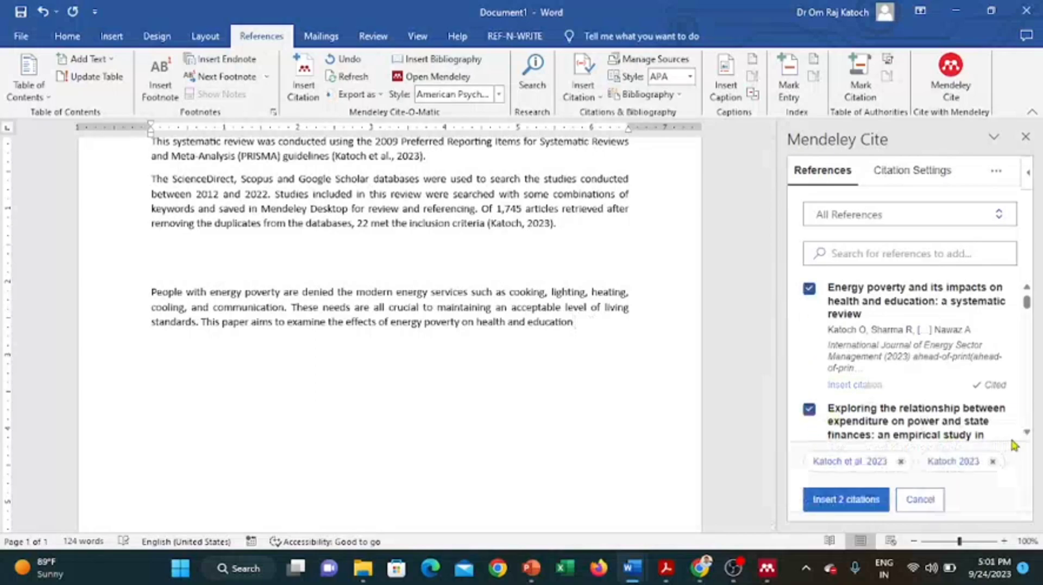
{"action": "left_click", "coordinate": [1027, 433]}
{"action": "scroll", "coordinate": [1028, 435], "scroll_direction": "down", "scroll_amount": 2}
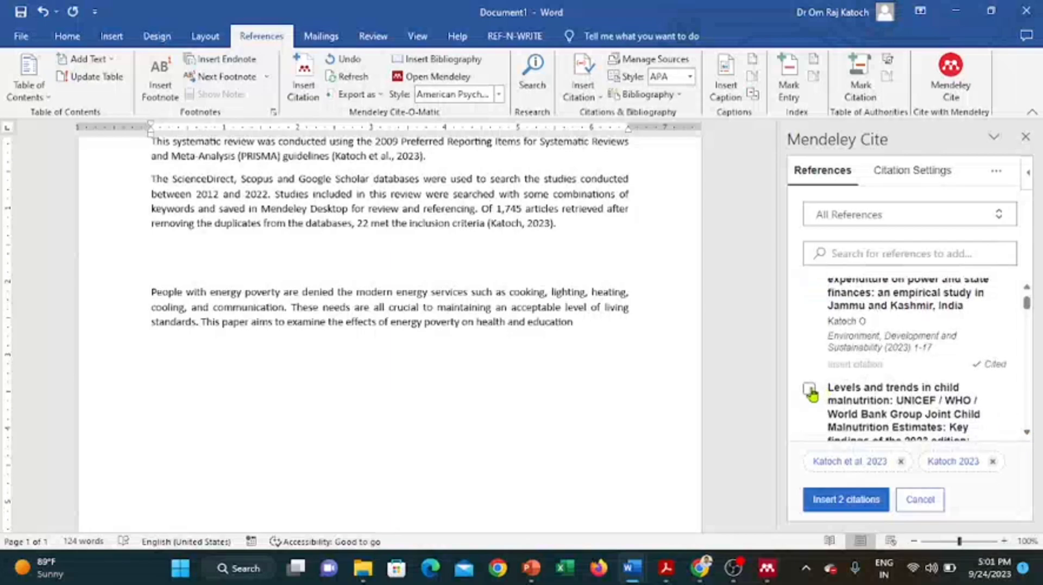
{"action": "left_click", "coordinate": [809, 391]}
{"action": "left_click", "coordinate": [1028, 406]}
{"action": "scroll", "coordinate": [1029, 408], "scroll_direction": "down", "scroll_amount": 2}
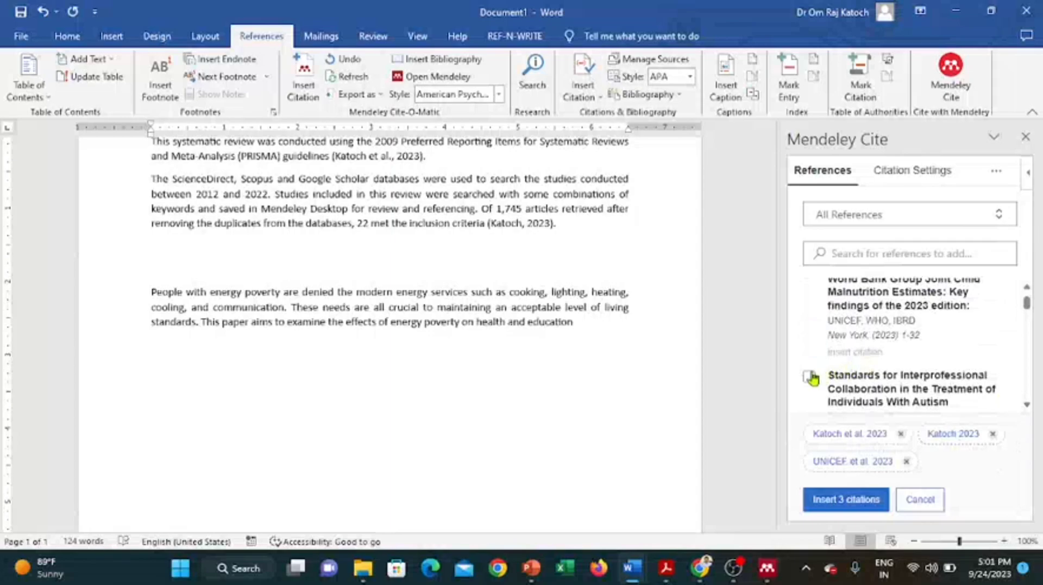
{"action": "left_click", "coordinate": [810, 380]}
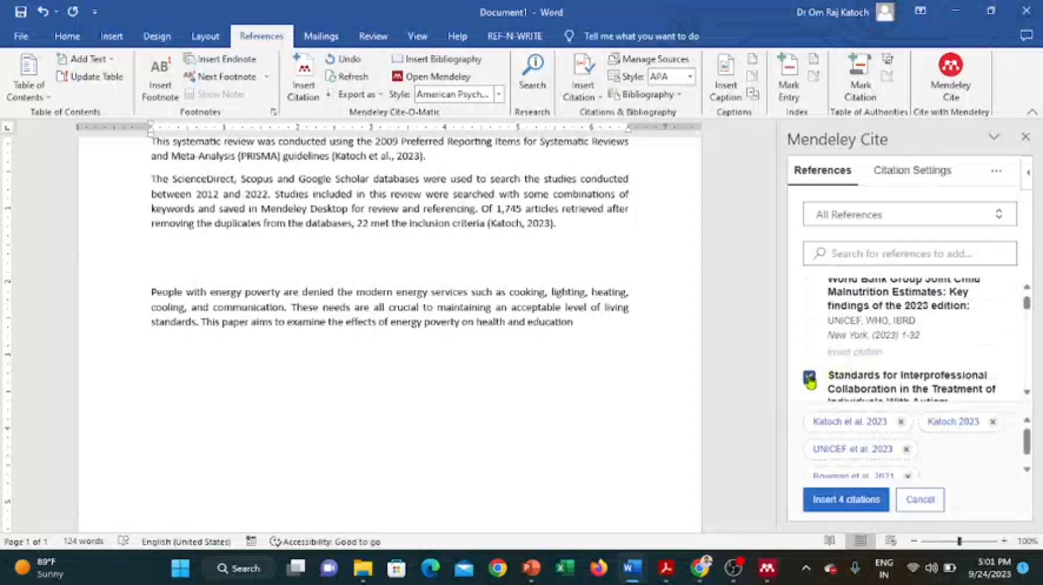
{"action": "left_click", "coordinate": [857, 501]}
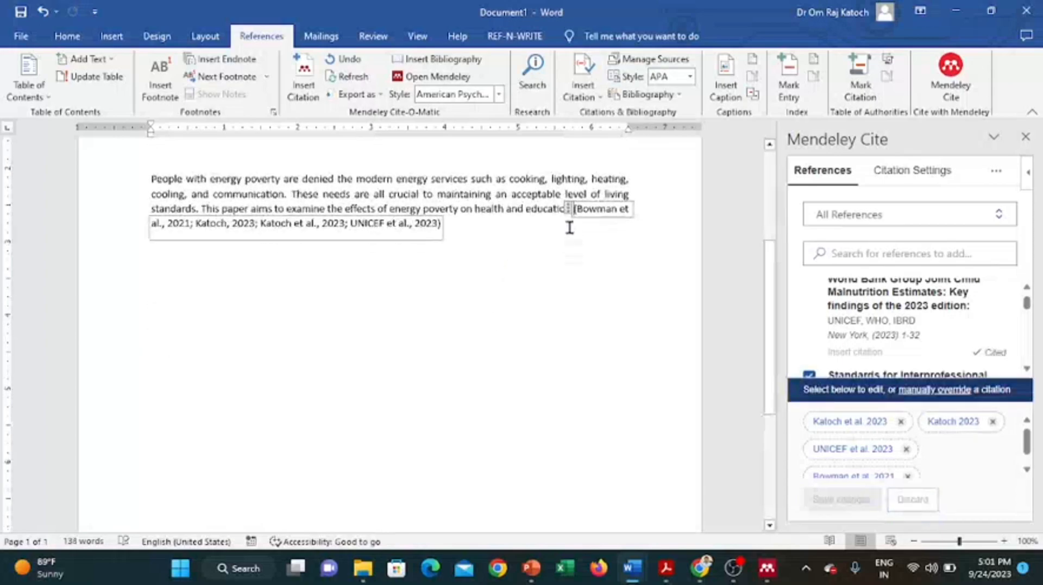
{"action": "left_click", "coordinate": [573, 252]}
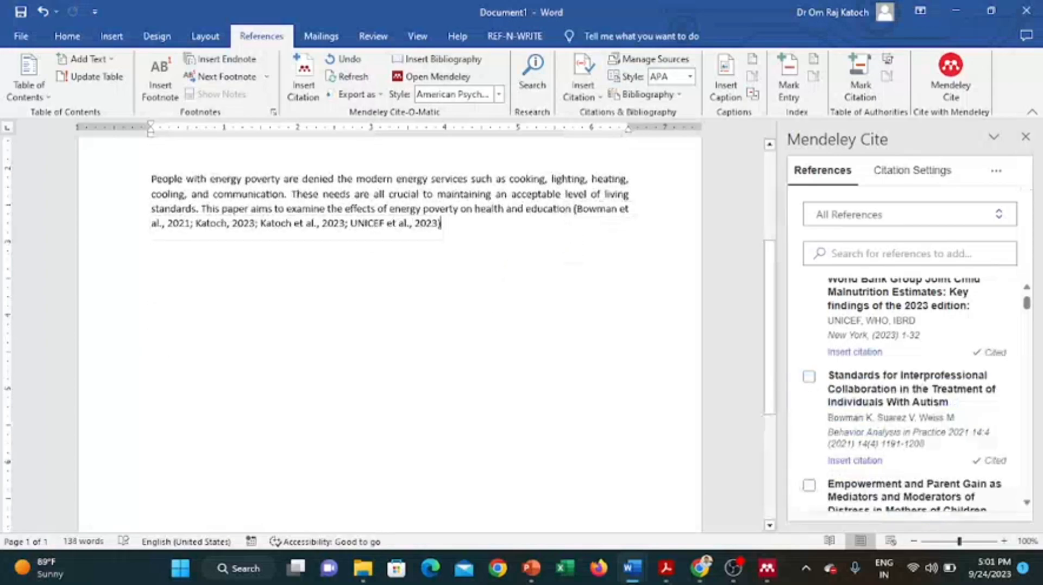
{"action": "type", "text": "."}
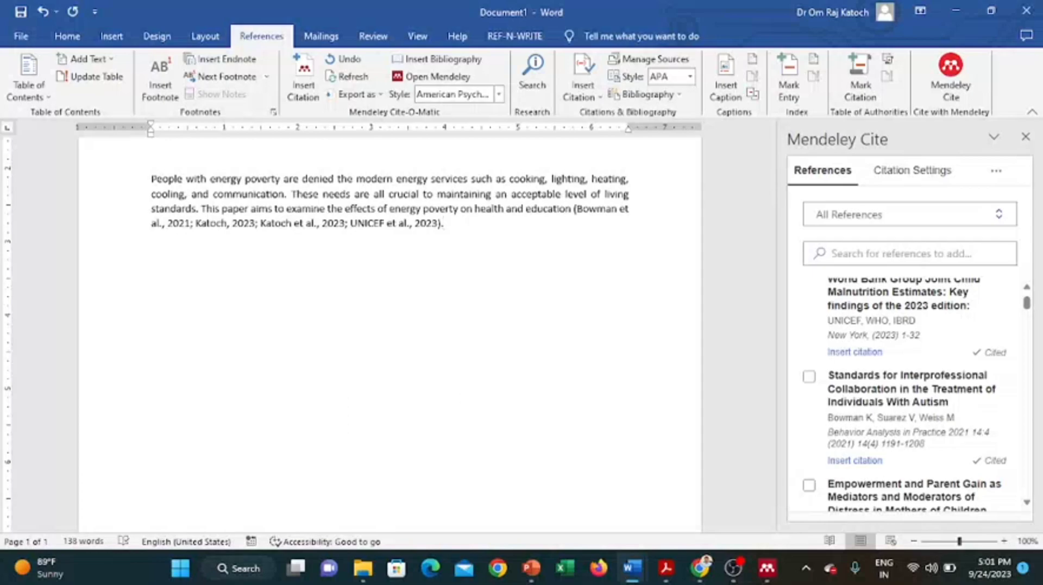
Step: Add a bold "References" heading below the last paragraph, with an empty line above it
{"action": "key", "text": "Return"}
{"action": "key", "text": "Return"}
{"action": "type", "text": "References"}
{"action": "key", "text": "Return"}
{"action": "left_click", "coordinate": [105, 259]}
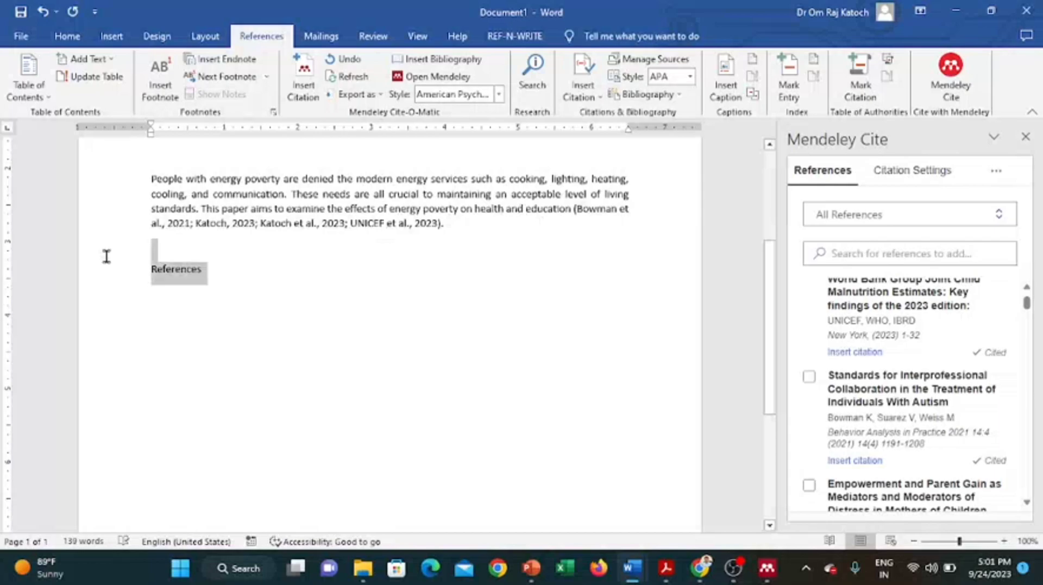
{"action": "key", "text": "ctrl+b"}
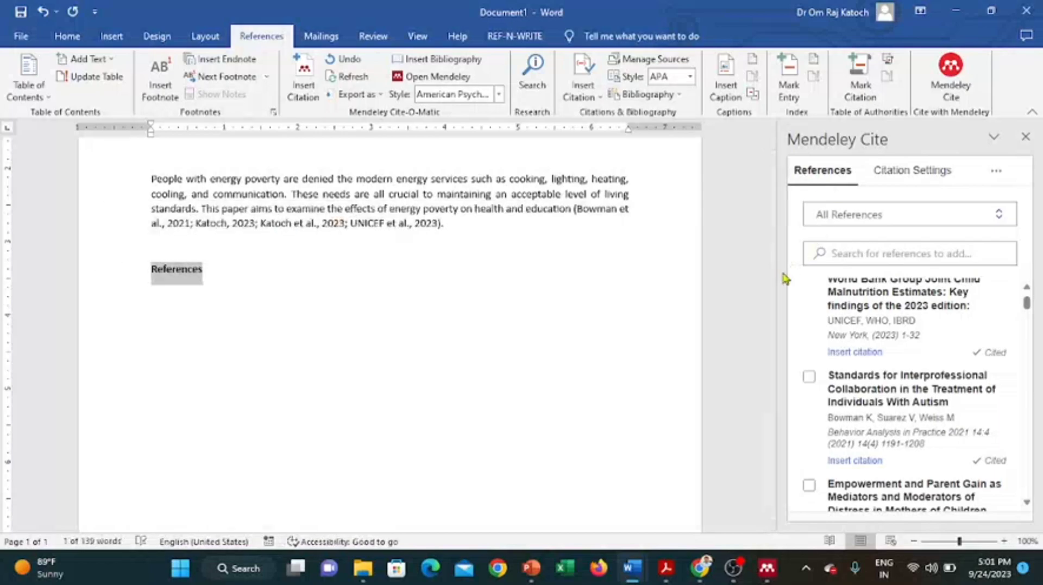
Step: Insert the Mendeley Cite bibliography on the empty line below the "References" heading
{"action": "scroll", "coordinate": [774, 266], "scroll_direction": "up", "scroll_amount": 1}
{"action": "scroll", "coordinate": [774, 266], "scroll_direction": "up", "scroll_amount": 4}
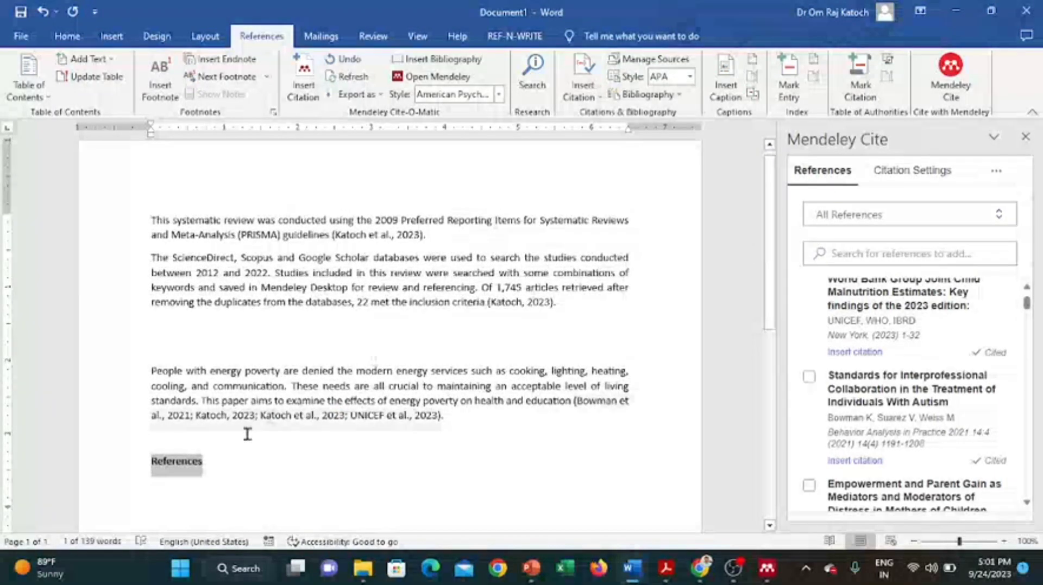
{"action": "left_click", "coordinate": [232, 482]}
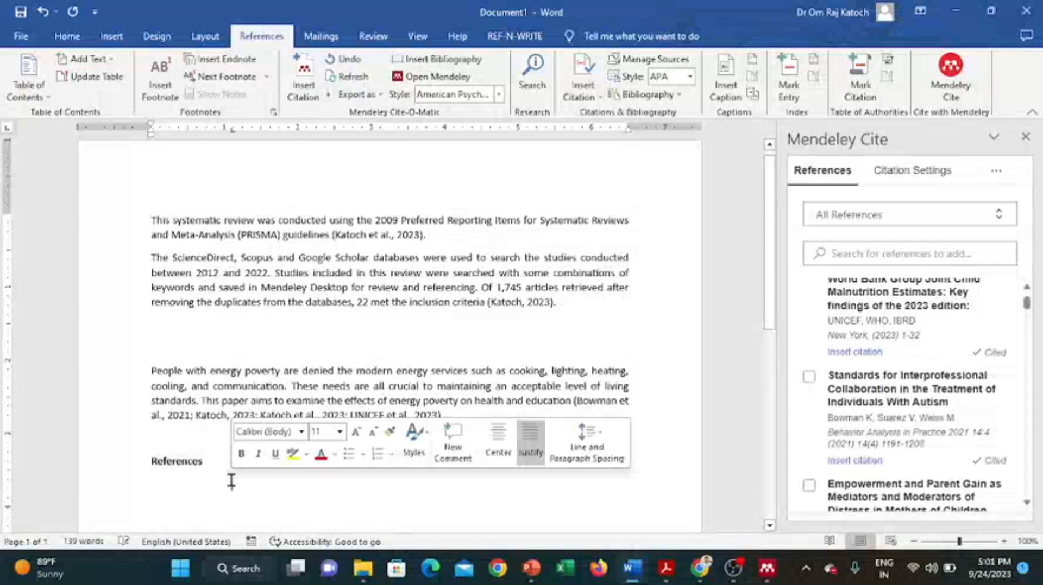
{"action": "key", "text": "ctrl+z"}
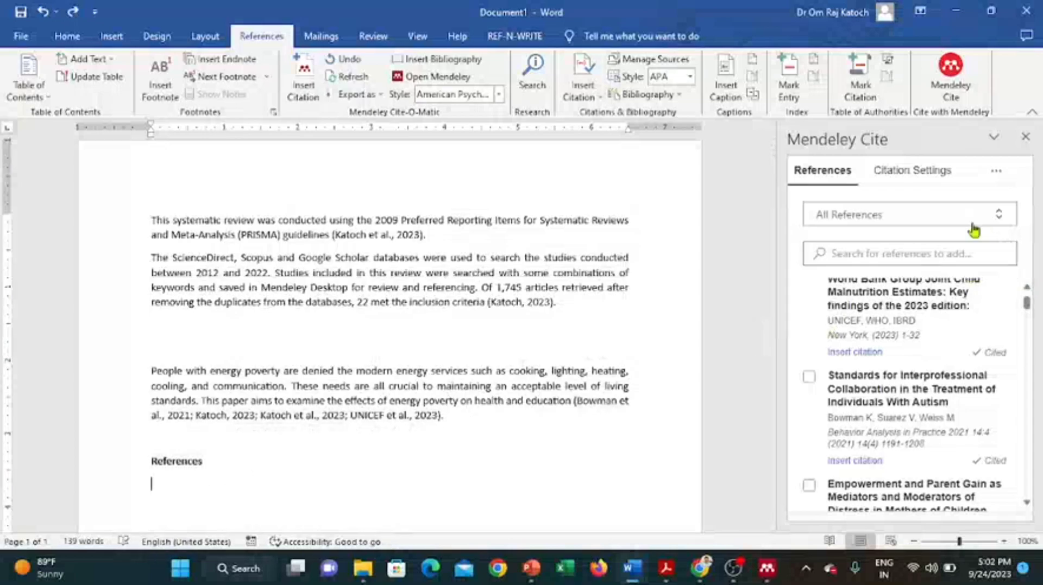
{"action": "left_click", "coordinate": [997, 175]}
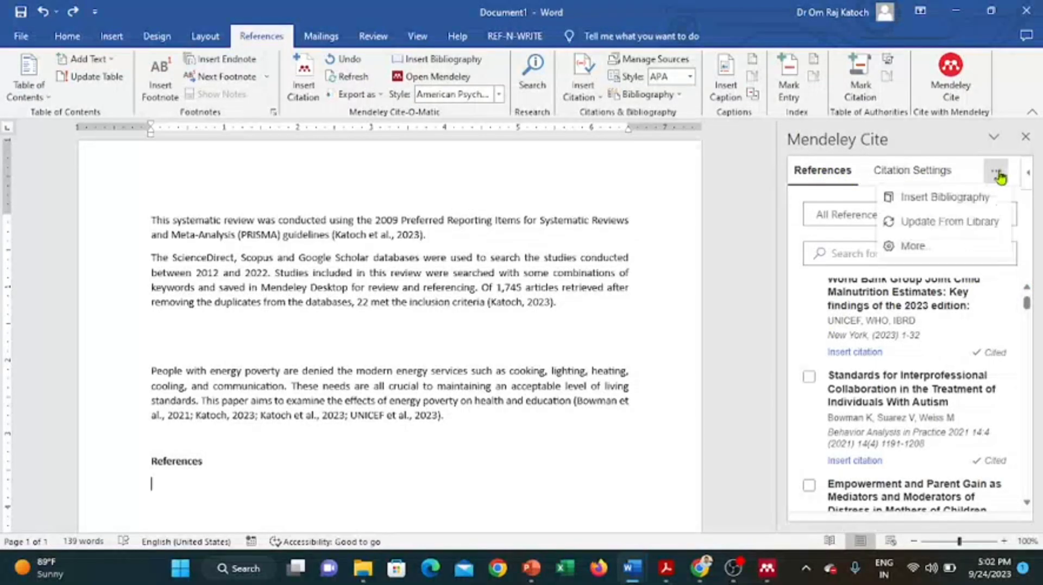
{"action": "left_click", "coordinate": [970, 203]}
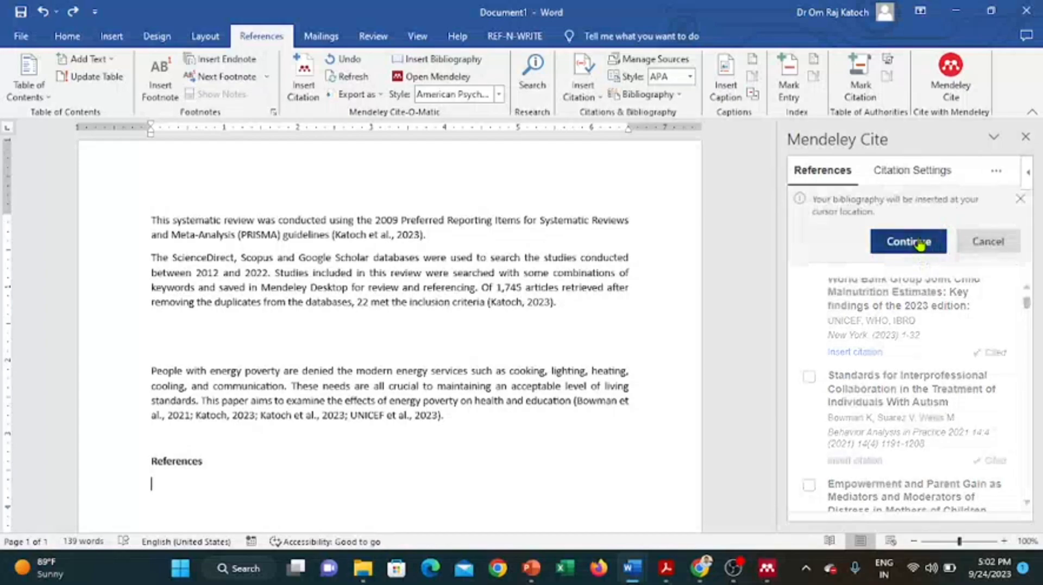
{"action": "left_click", "coordinate": [920, 243]}
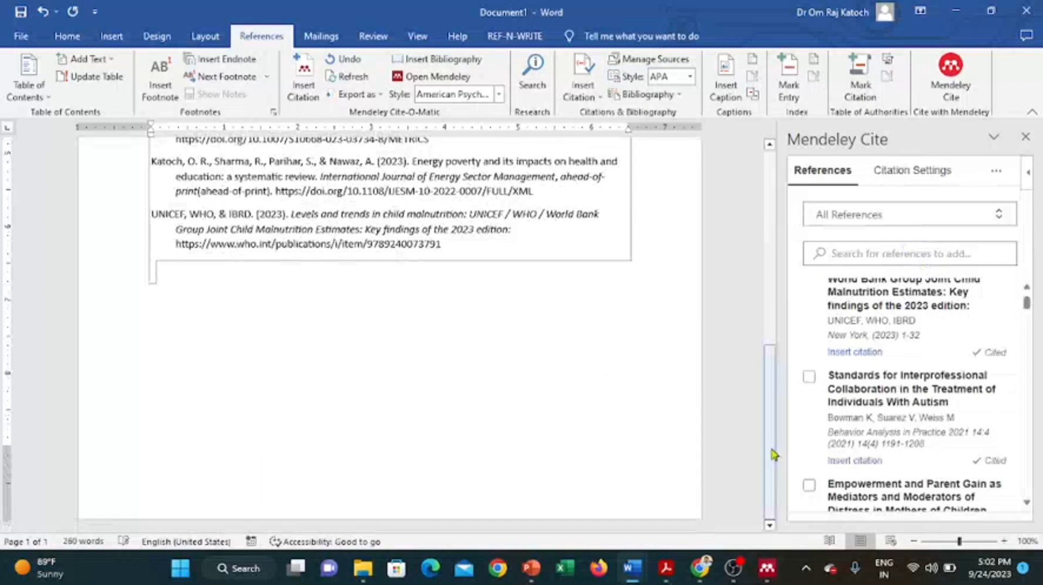
{"action": "left_click_drag", "start_coordinate": [773, 454], "coordinate": [765, 374]}
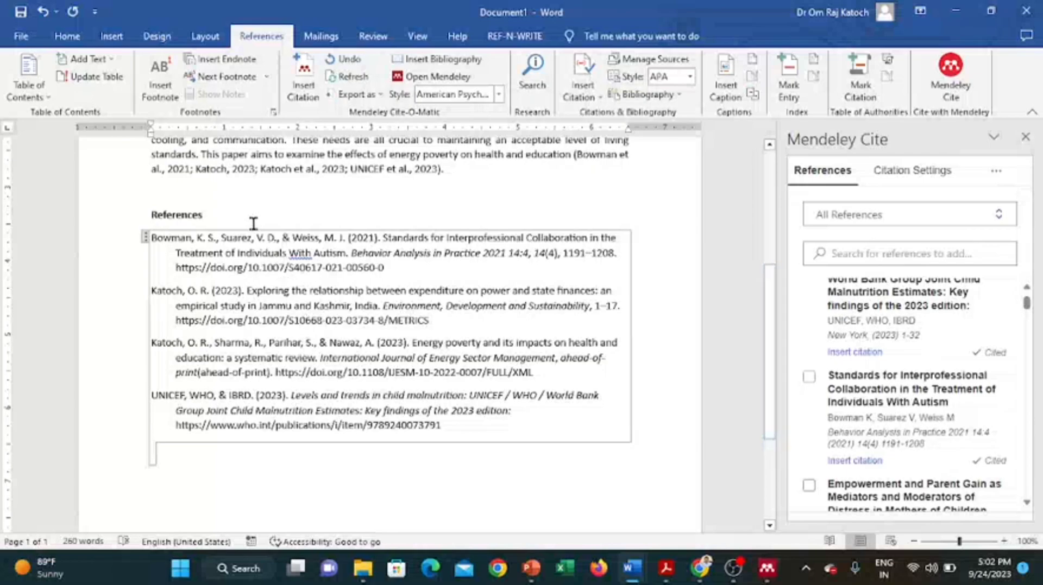
{"action": "left_click", "coordinate": [153, 452]}
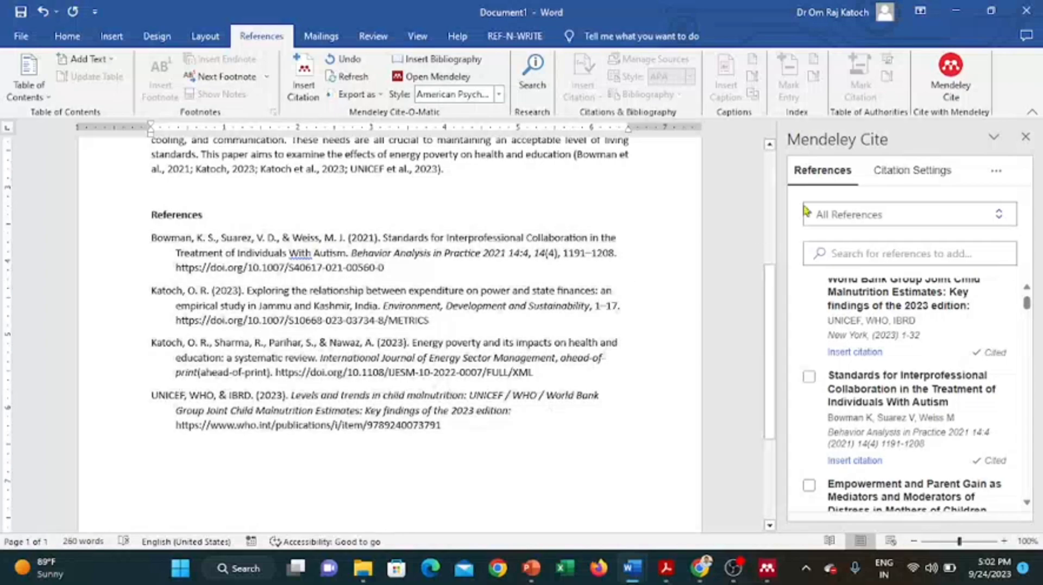
Step: Examine Mendeley Cite's citation settings, including the style preview and the list of available citation languages
{"action": "left_click", "coordinate": [927, 174]}
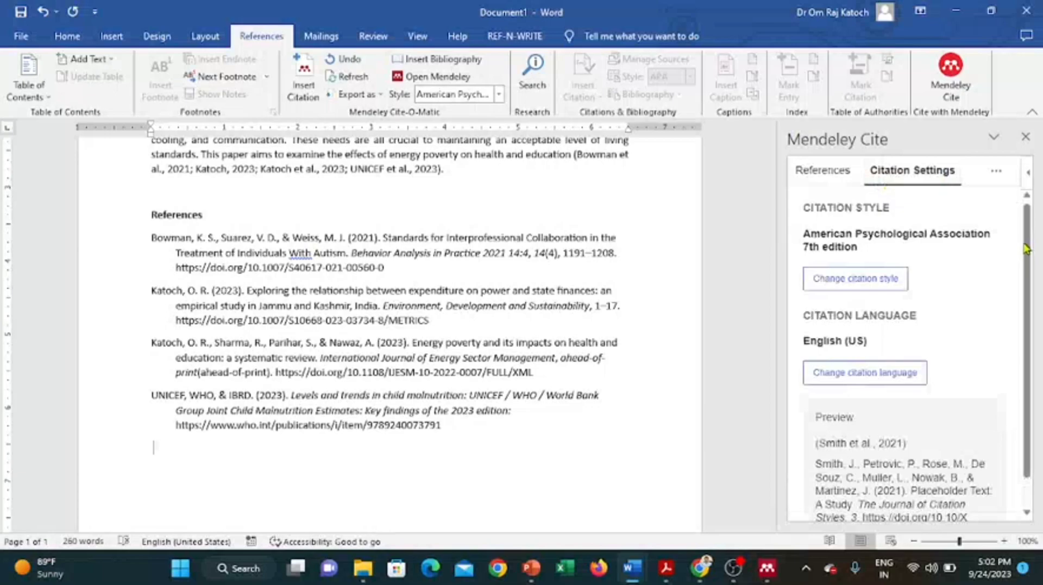
{"action": "scroll", "coordinate": [1025, 248], "scroll_direction": "down", "scroll_amount": 1}
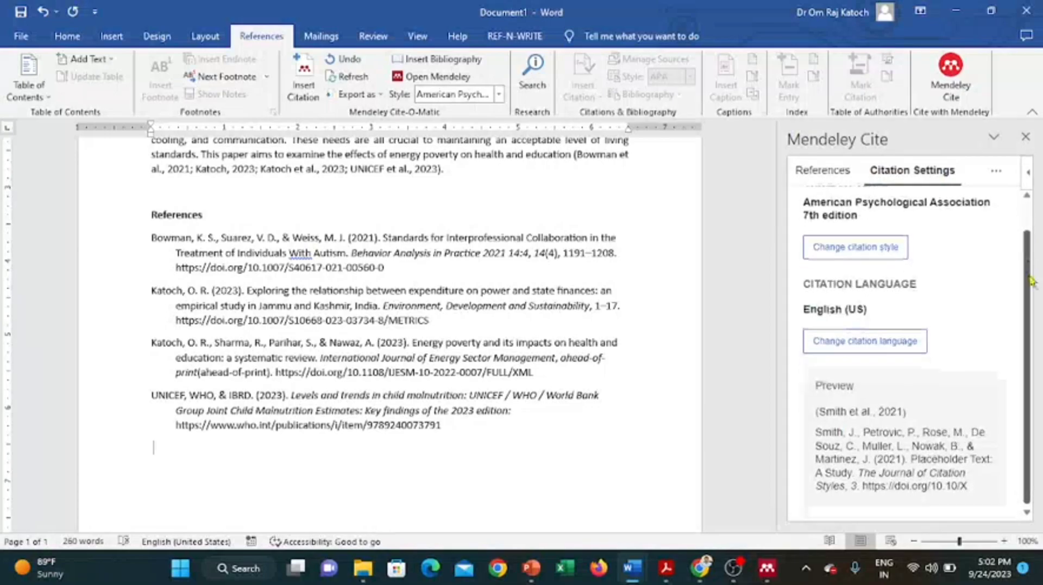
{"action": "scroll", "coordinate": [1032, 342], "scroll_direction": "up", "scroll_amount": 1}
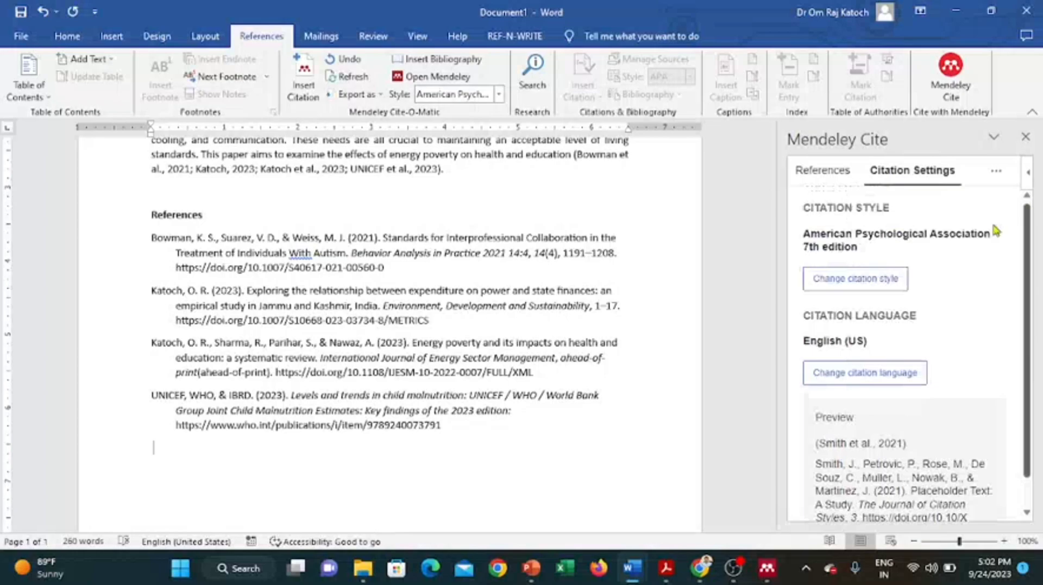
{"action": "left_click", "coordinate": [830, 376]}
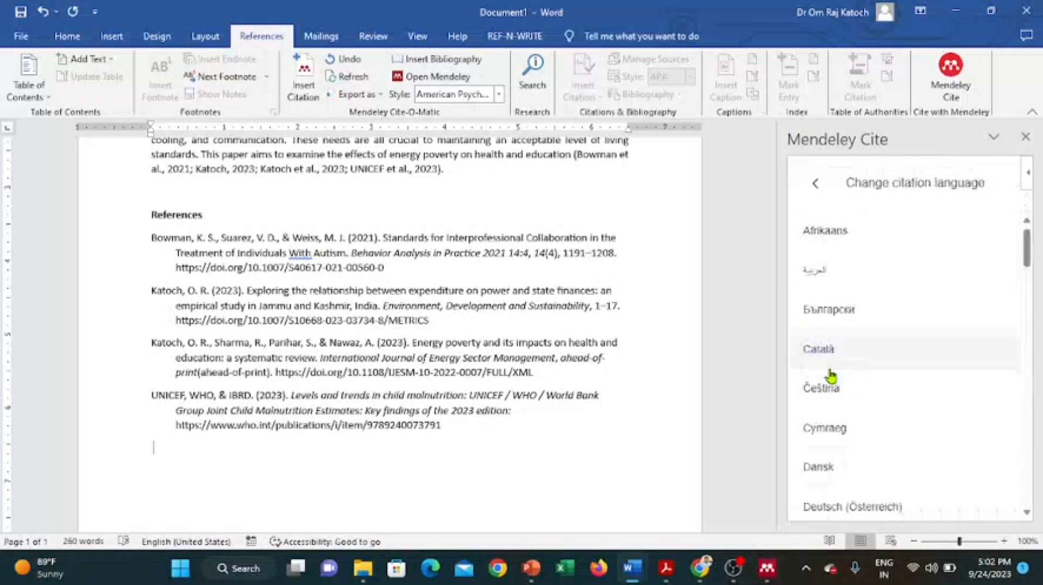
{"action": "mouse_move", "coordinate": [1028, 256]}
{"action": "left_mouse_down"}
{"action": "mouse_move", "coordinate": [1030, 349]}
{"action": "mouse_move", "coordinate": [1028, 239]}
{"action": "left_mouse_up"}
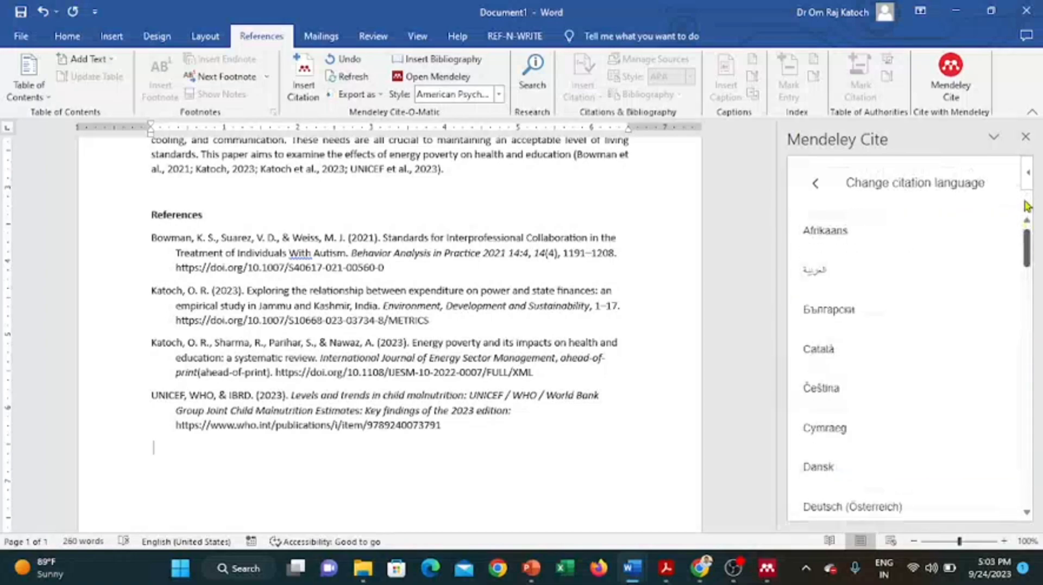
{"action": "left_click", "coordinate": [815, 184]}
{"action": "left_click_drag", "start_coordinate": [1025, 264], "coordinate": [1029, 216]}
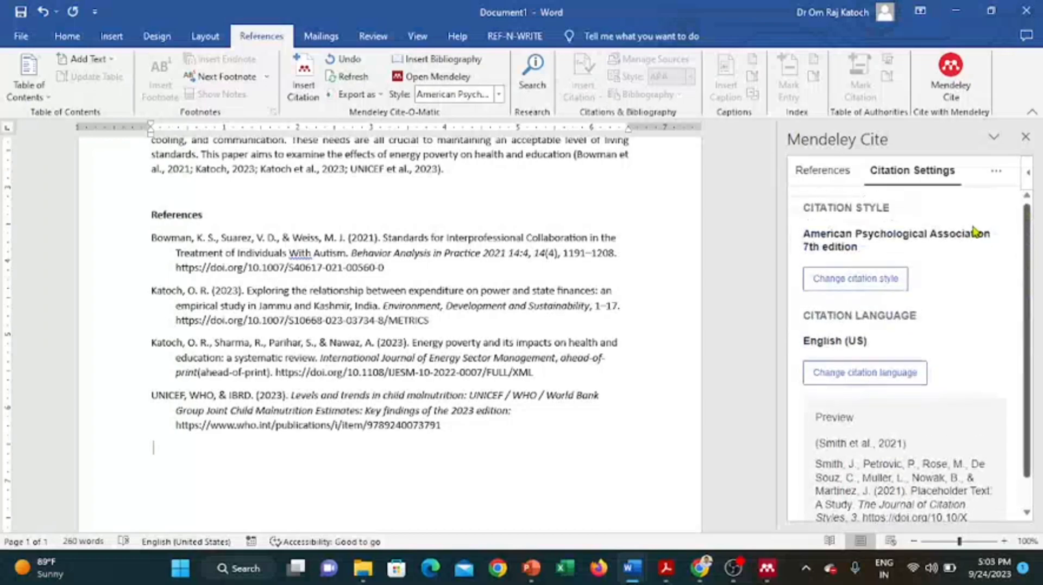
Step: Change the document's citation style to IEEE
{"action": "left_click", "coordinate": [880, 282]}
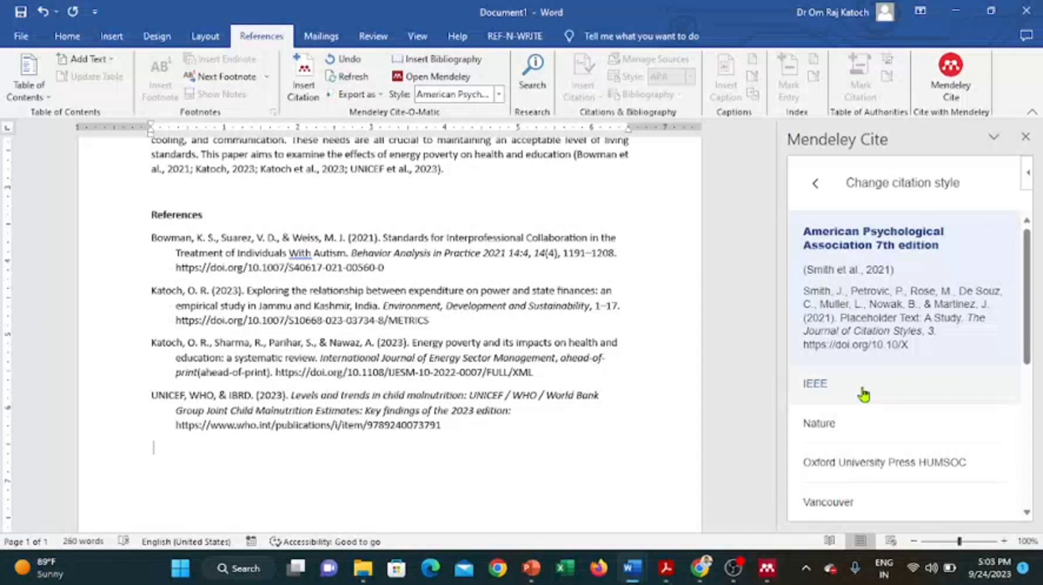
{"action": "left_click", "coordinate": [815, 393]}
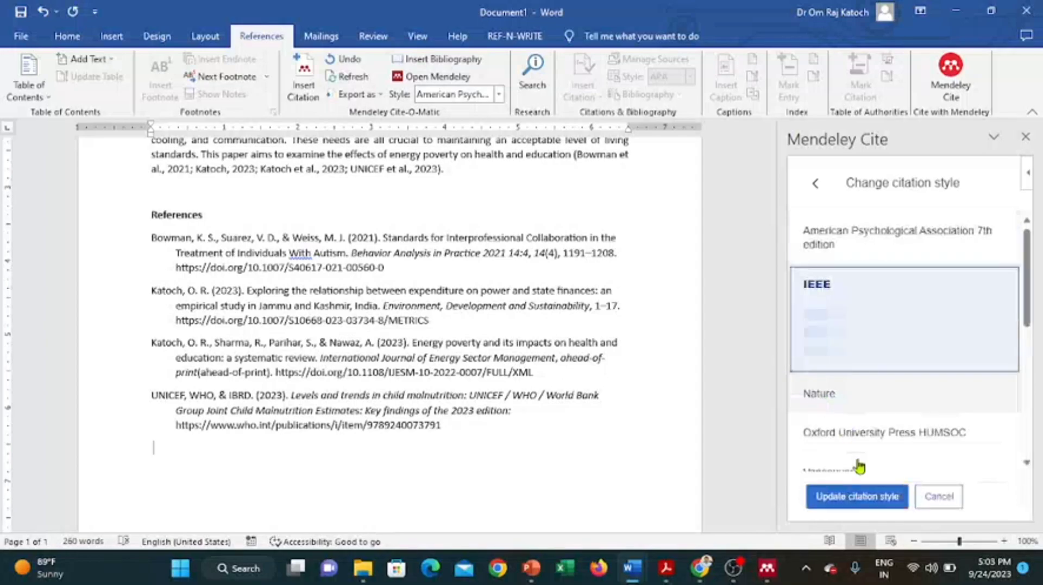
{"action": "left_click", "coordinate": [861, 498]}
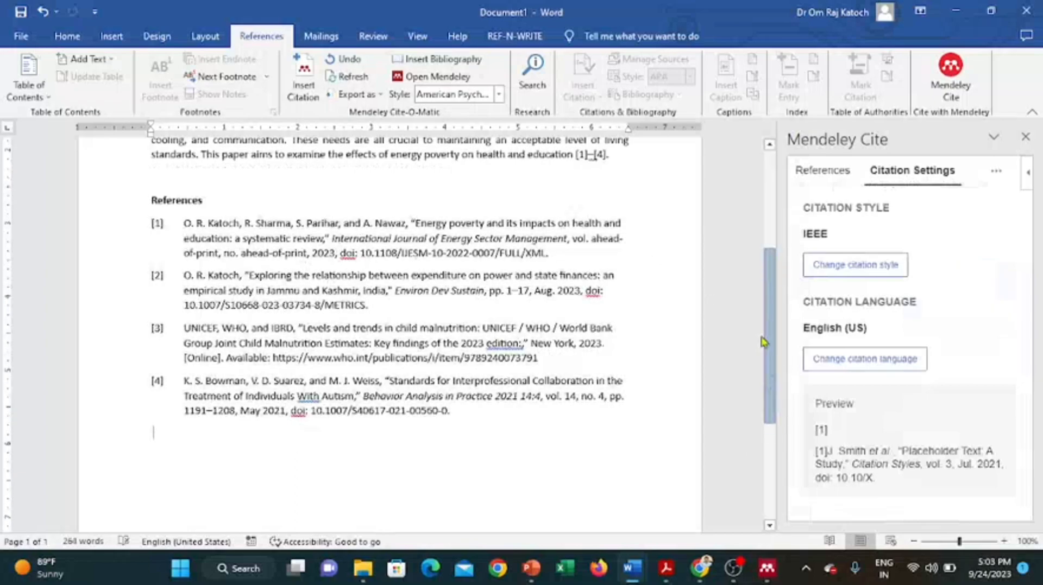
Step: Highlight the final word "education" and its IEEE citation in yellow at the end of the last paragraph above the "References" heading
{"action": "left_click_drag", "start_coordinate": [770, 370], "coordinate": [751, 213]}
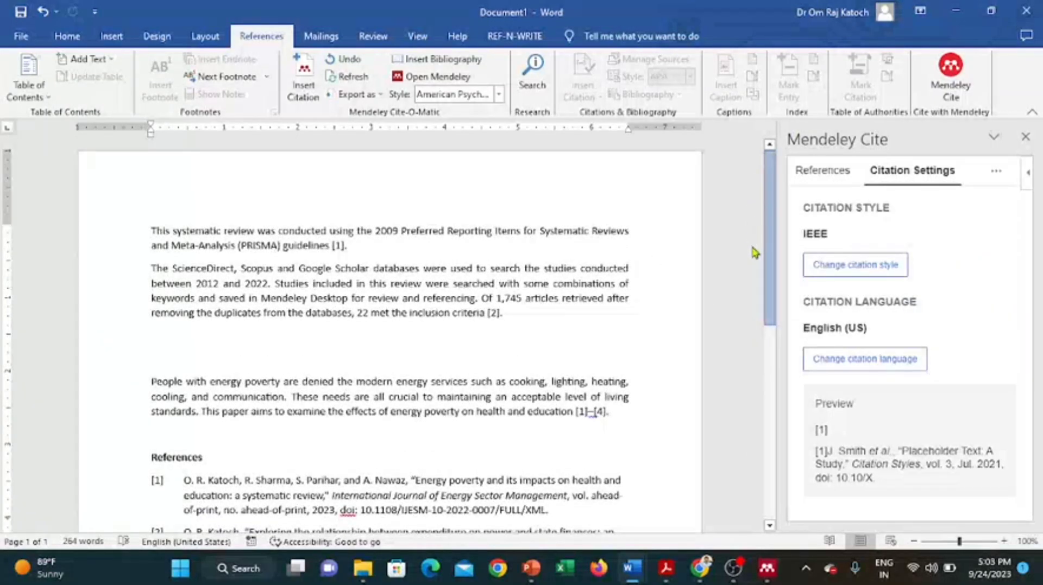
{"action": "scroll", "coordinate": [758, 293], "scroll_direction": "down", "scroll_amount": 1}
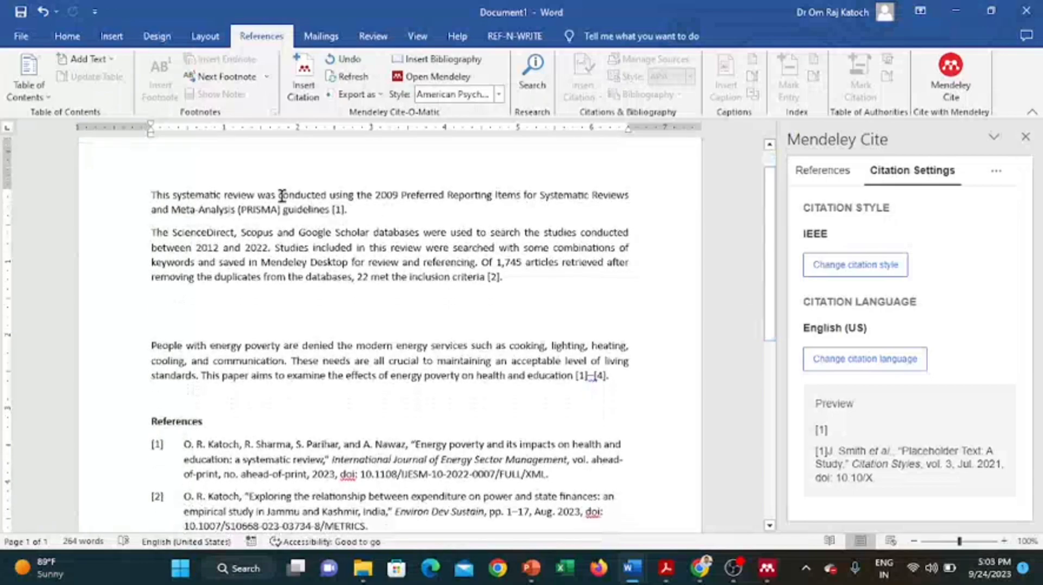
{"action": "left_click", "coordinate": [335, 208]}
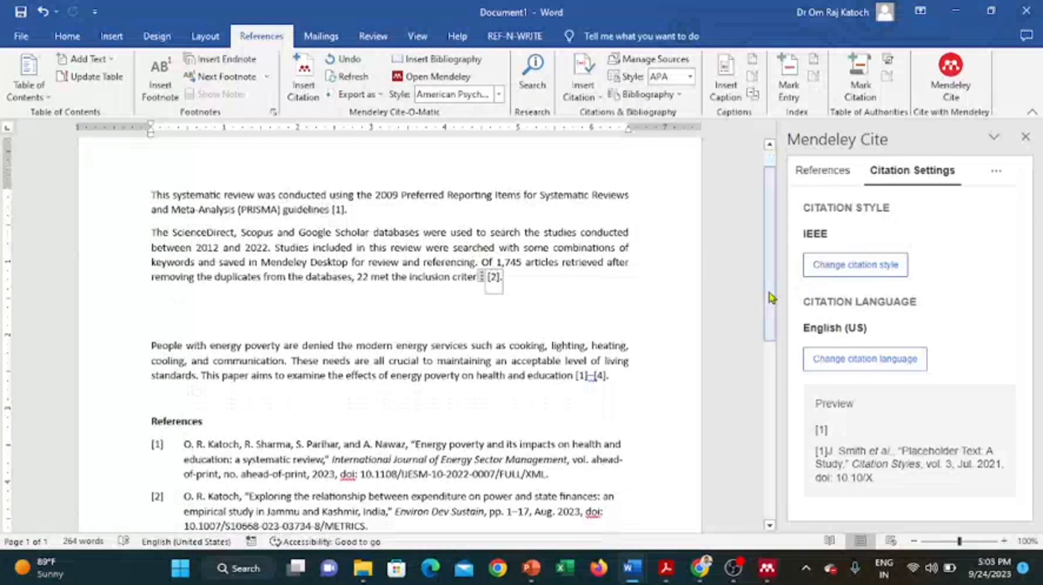
{"action": "left_click_drag", "start_coordinate": [768, 287], "coordinate": [770, 367]}
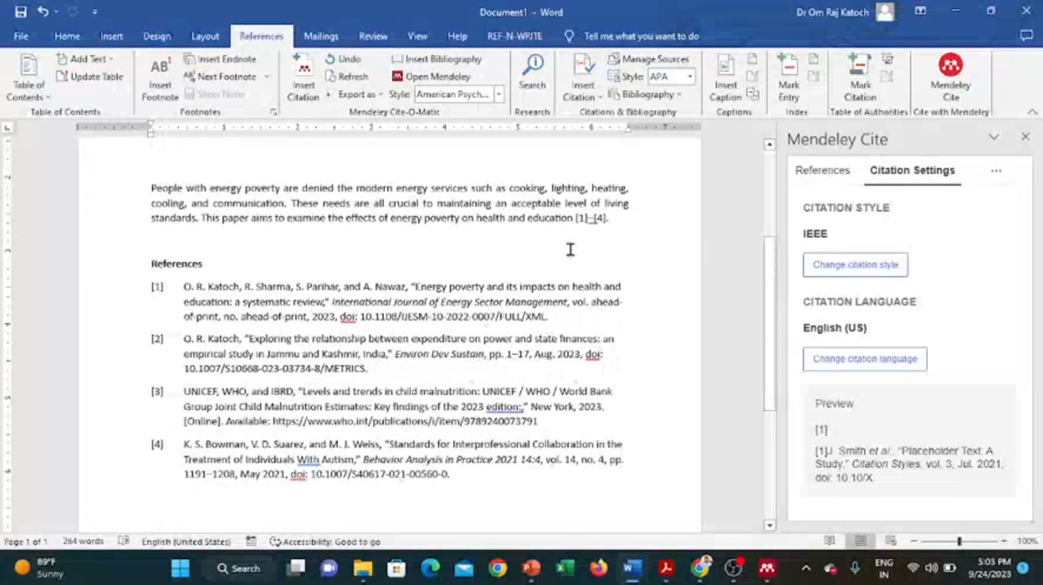
{"action": "left_click_drag", "start_coordinate": [528, 218], "coordinate": [633, 217]}
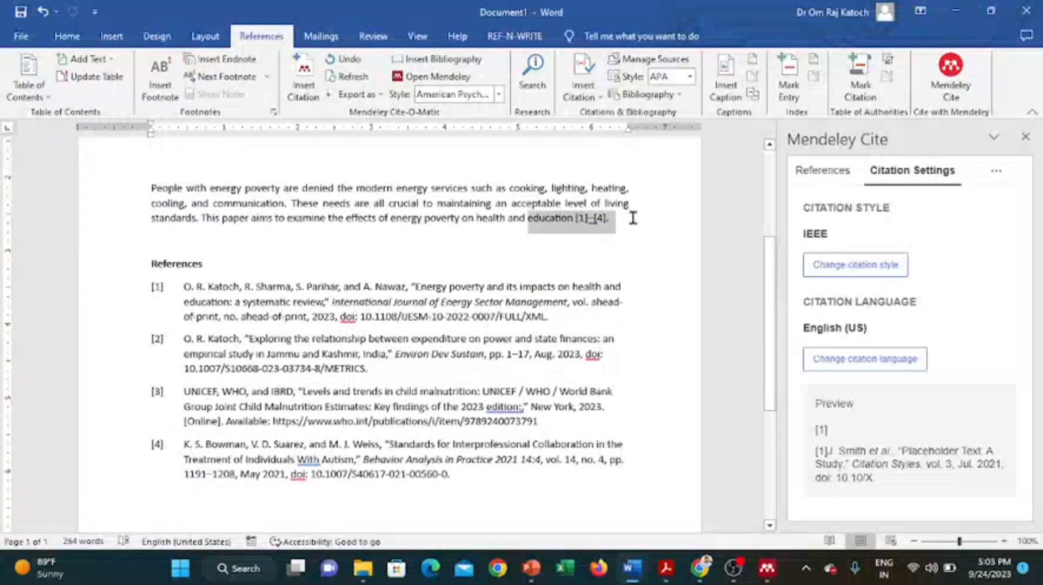
{"action": "left_click", "coordinate": [70, 36]}
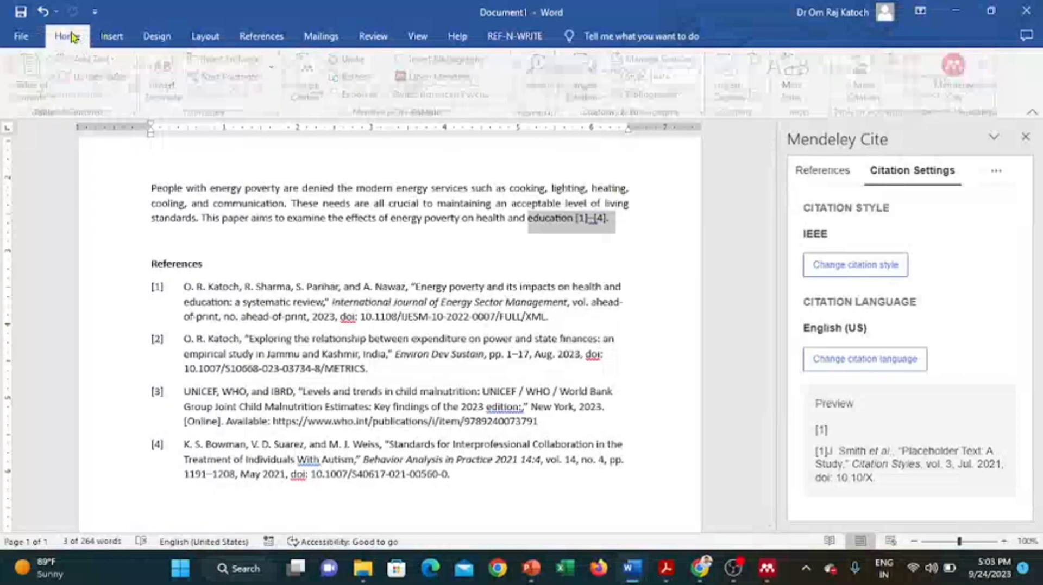
{"action": "left_click", "coordinate": [295, 88]}
{"action": "left_click", "coordinate": [582, 245]}
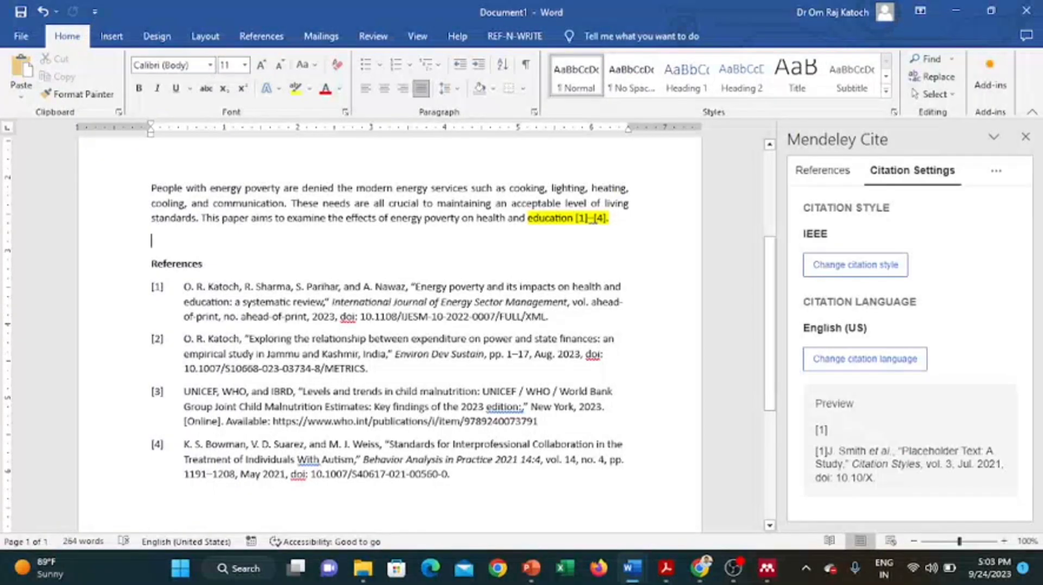
Step: Change the document's citation style to Nature and review the in-text citations and the bibliography
{"action": "left_click", "coordinate": [640, 407]}
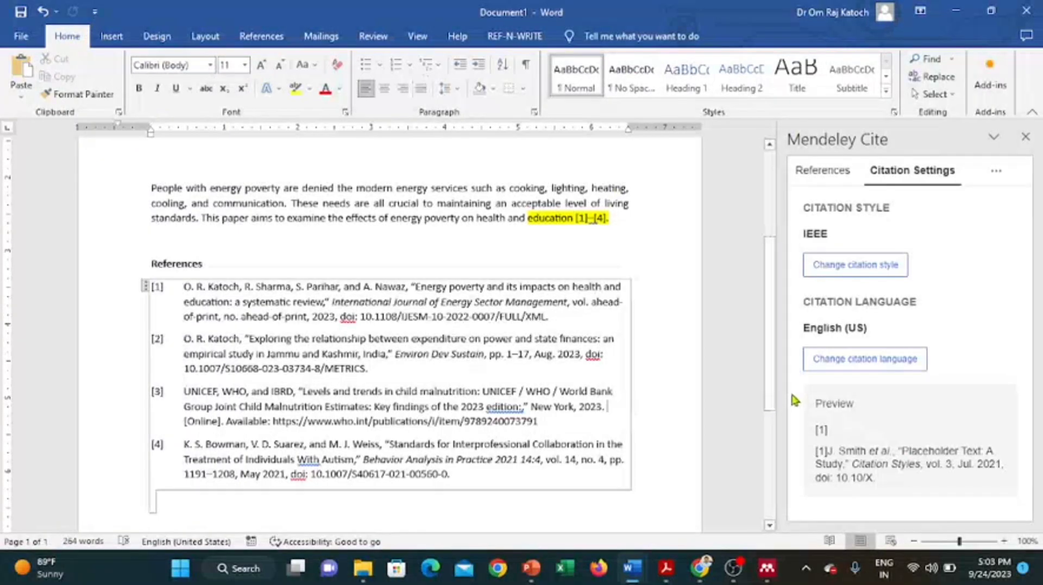
{"action": "left_click", "coordinate": [864, 266]}
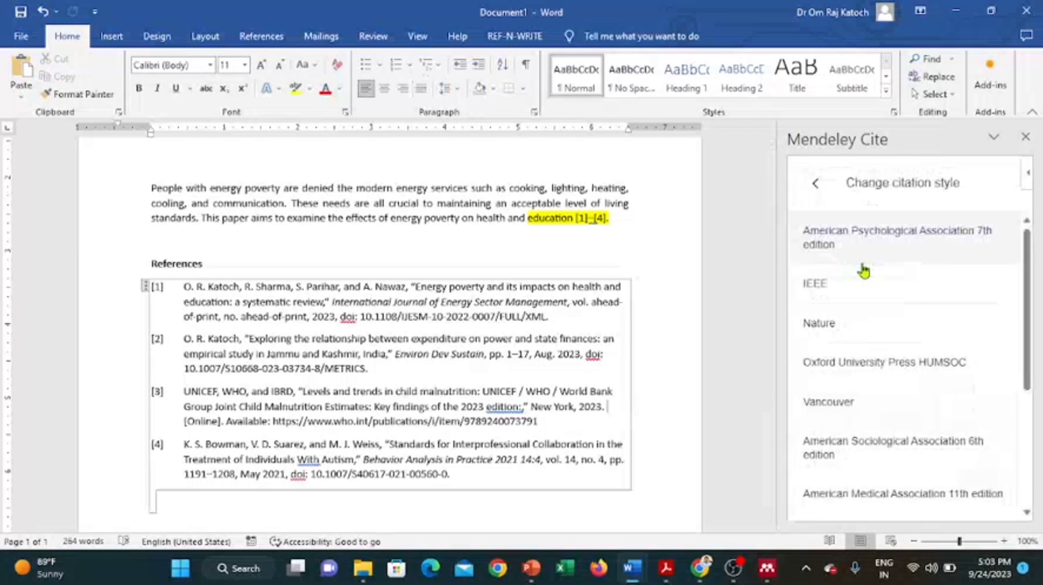
{"action": "left_click", "coordinate": [849, 329]}
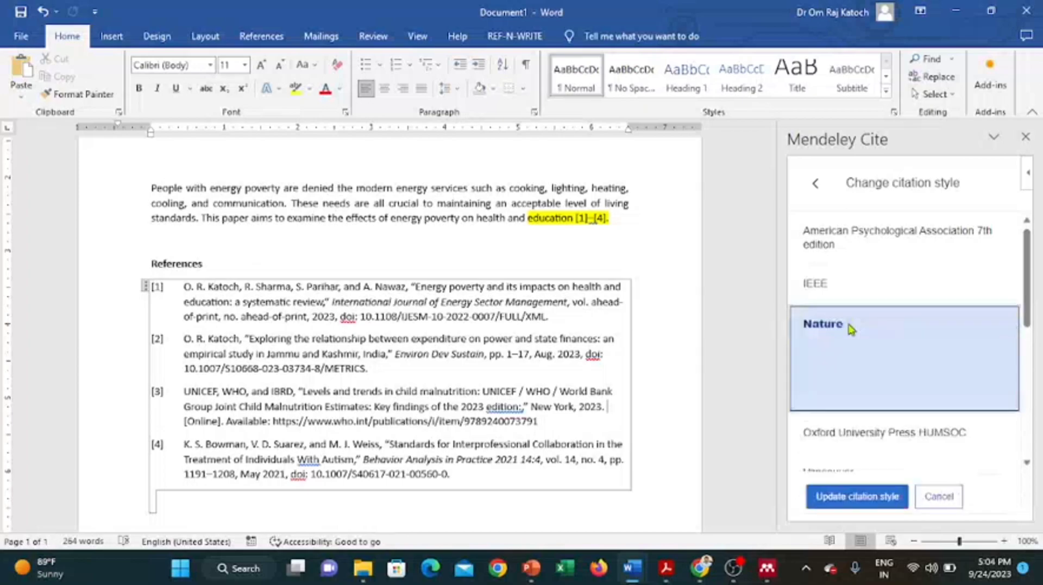
{"action": "left_click", "coordinate": [856, 498]}
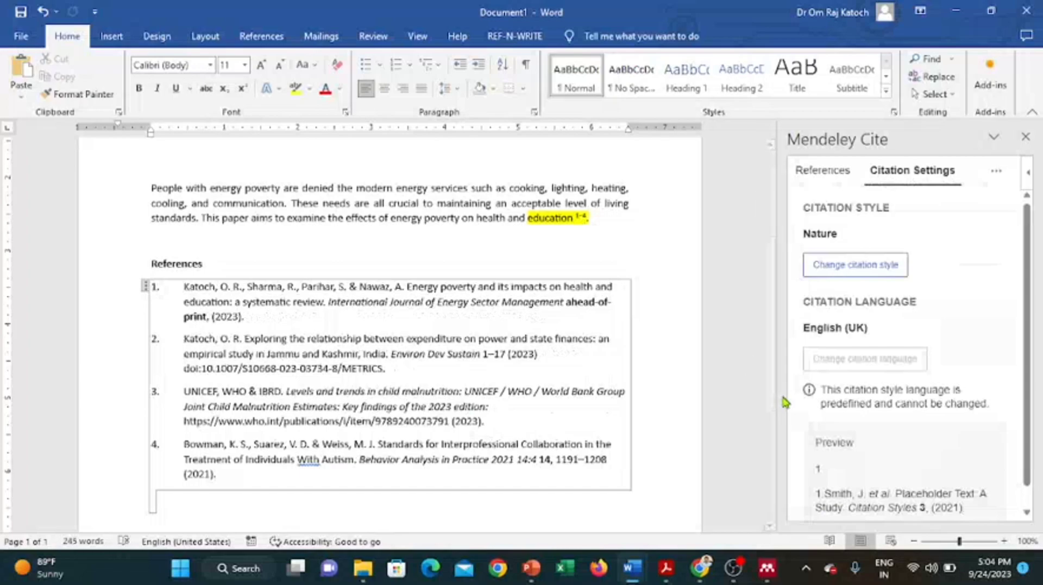
{"action": "scroll", "coordinate": [776, 404], "scroll_direction": "up", "scroll_amount": 5}
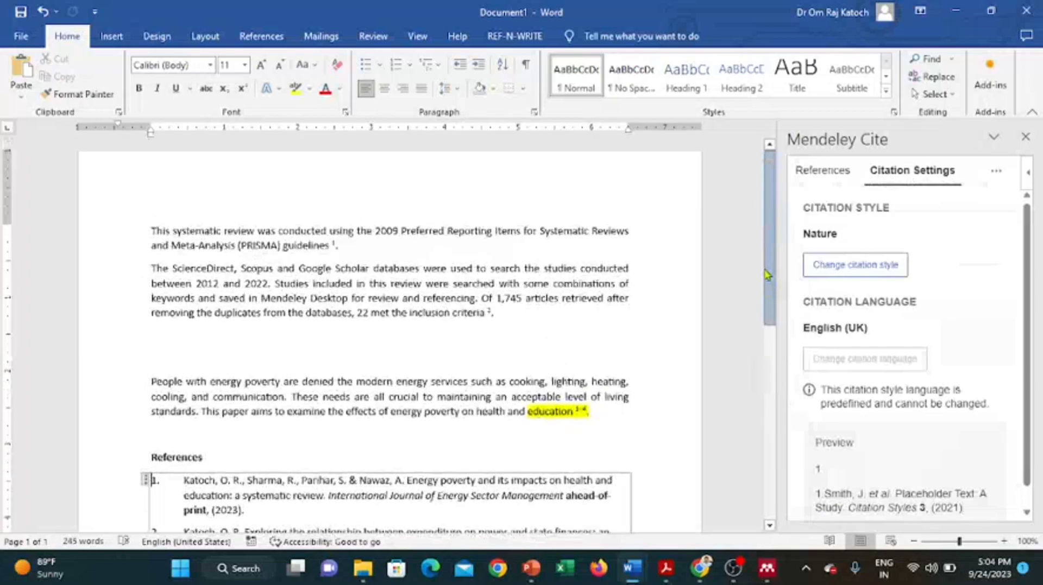
{"action": "left_click", "coordinate": [337, 243]}
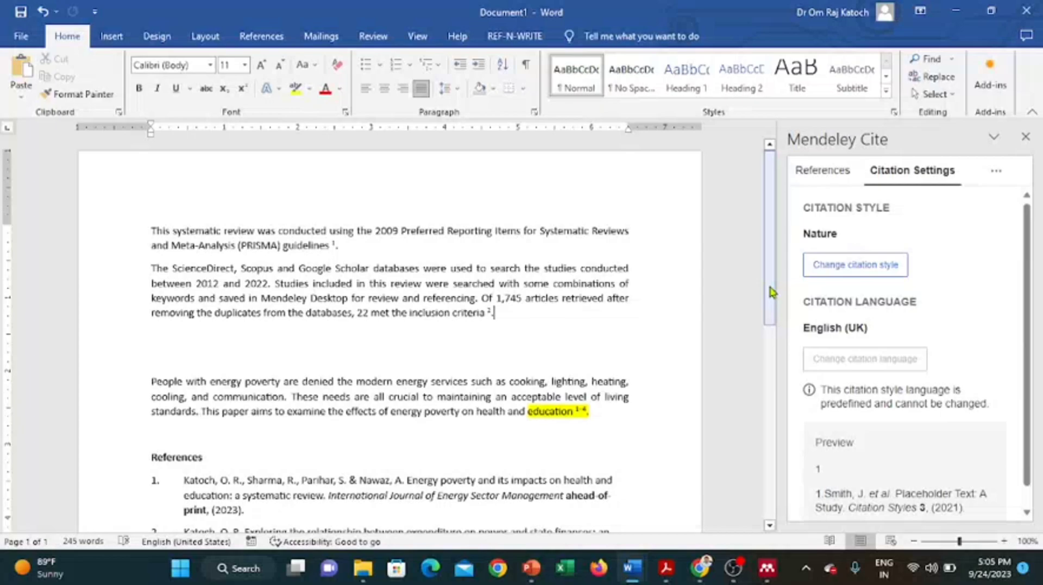
{"action": "left_click_drag", "start_coordinate": [769, 288], "coordinate": [763, 392]}
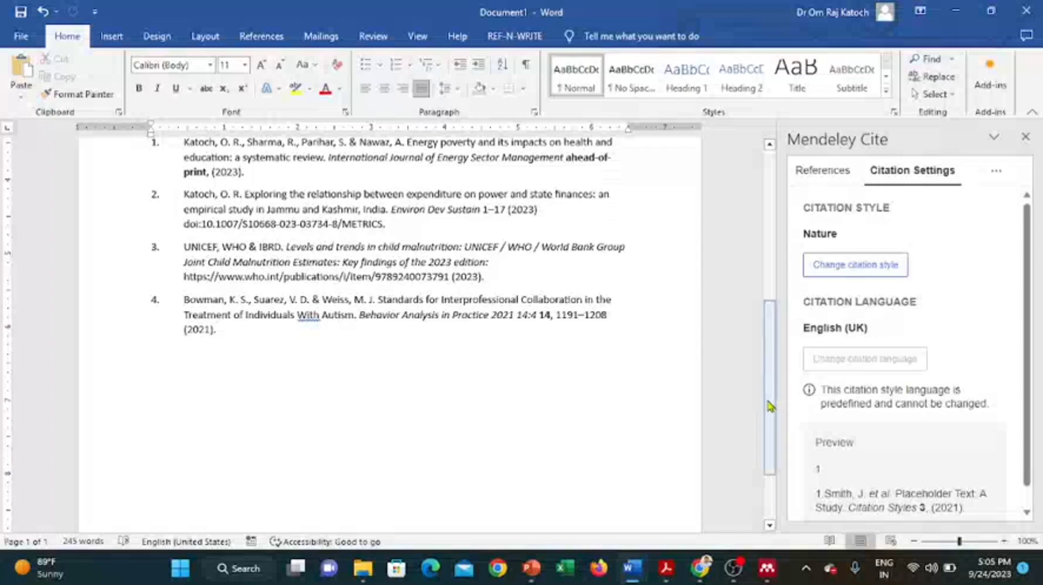
{"action": "left_click_drag", "start_coordinate": [775, 404], "coordinate": [775, 460]}
Step: Switch to Mendeley Desktop and list all documents in the library
{"action": "left_click", "coordinate": [771, 579]}
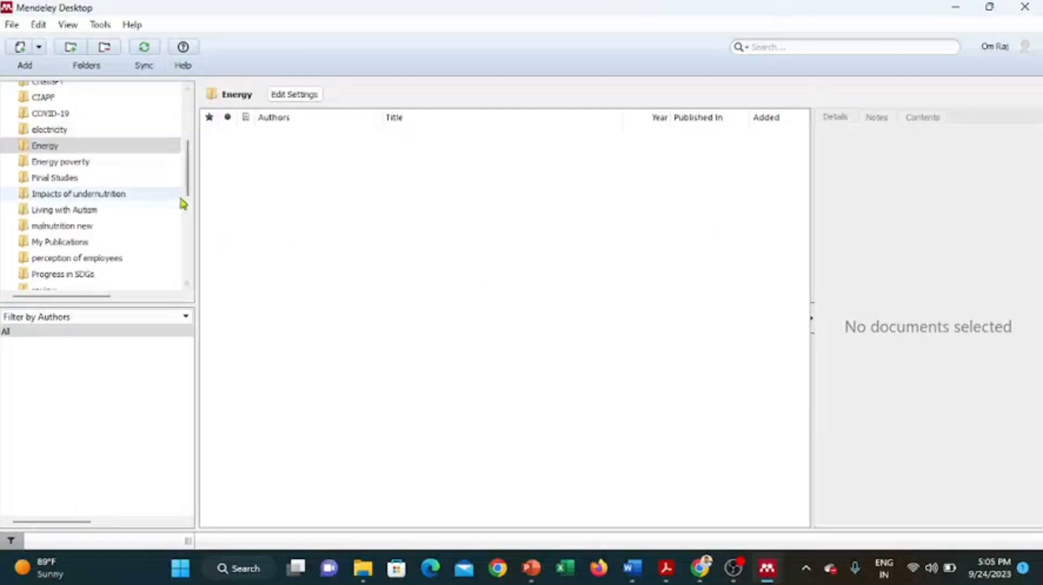
{"action": "left_click_drag", "start_coordinate": [188, 188], "coordinate": [188, 143]}
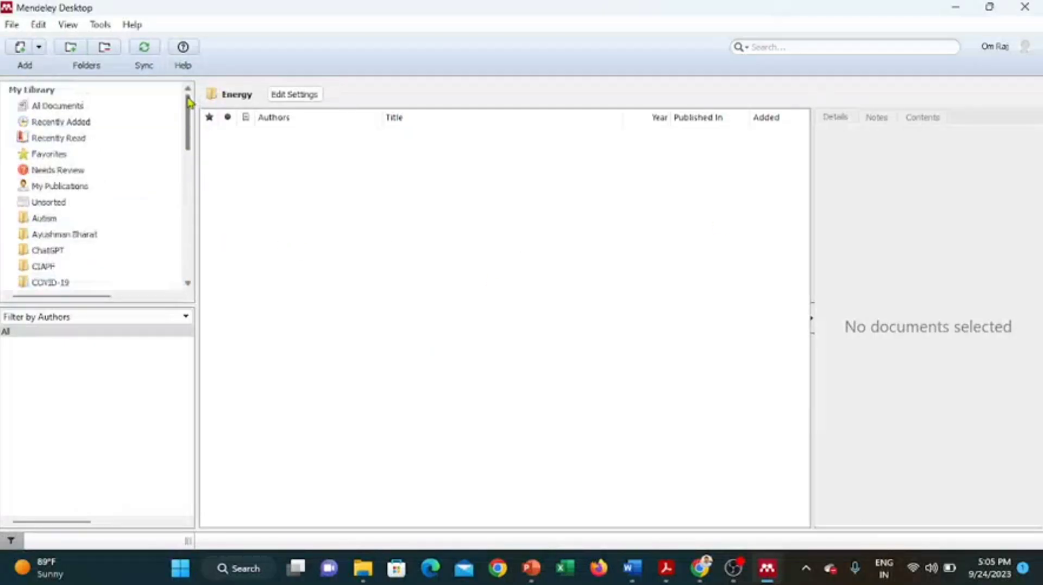
{"action": "left_click", "coordinate": [46, 106]}
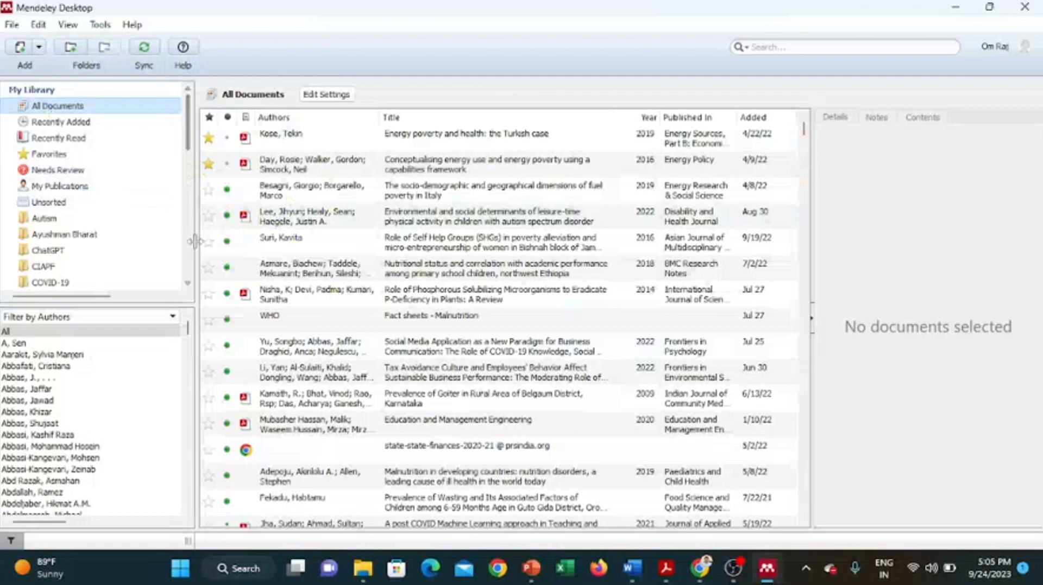
Step: Open the ChatGPT folder and check it for duplicate documents
{"action": "left_click", "coordinate": [68, 255]}
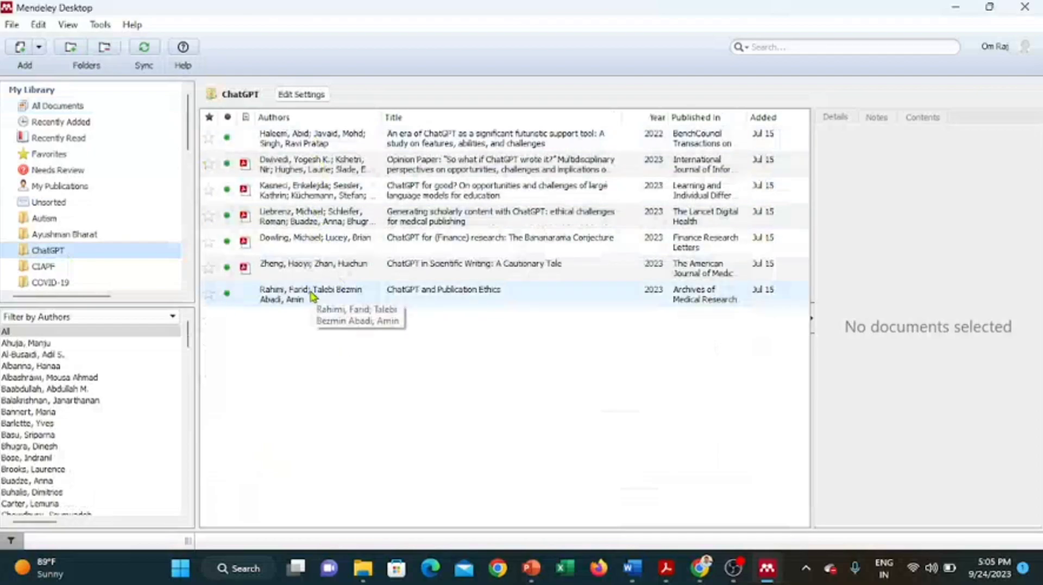
{"action": "left_click", "coordinate": [294, 371]}
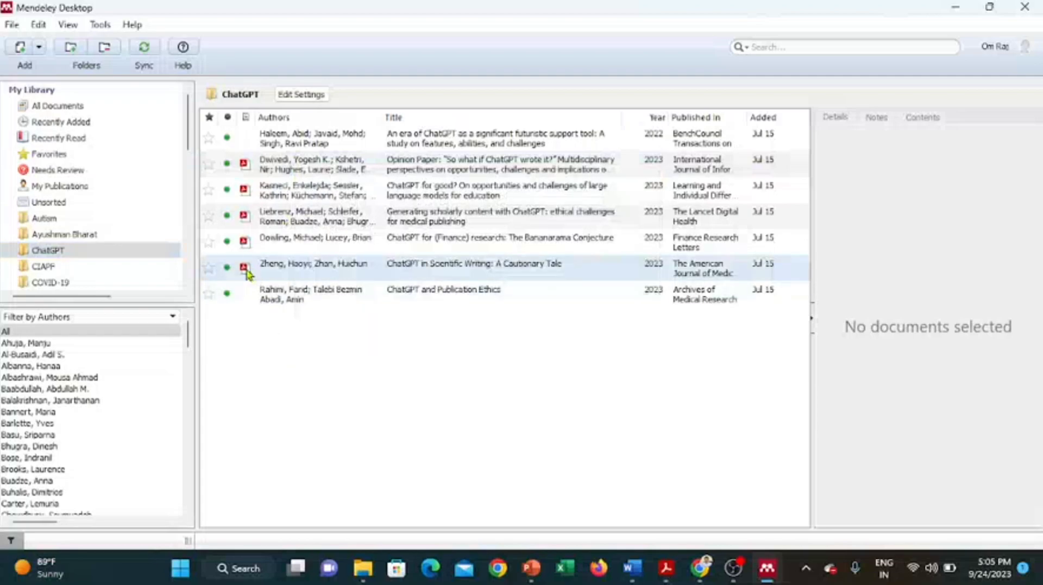
{"action": "left_click", "coordinate": [96, 25]}
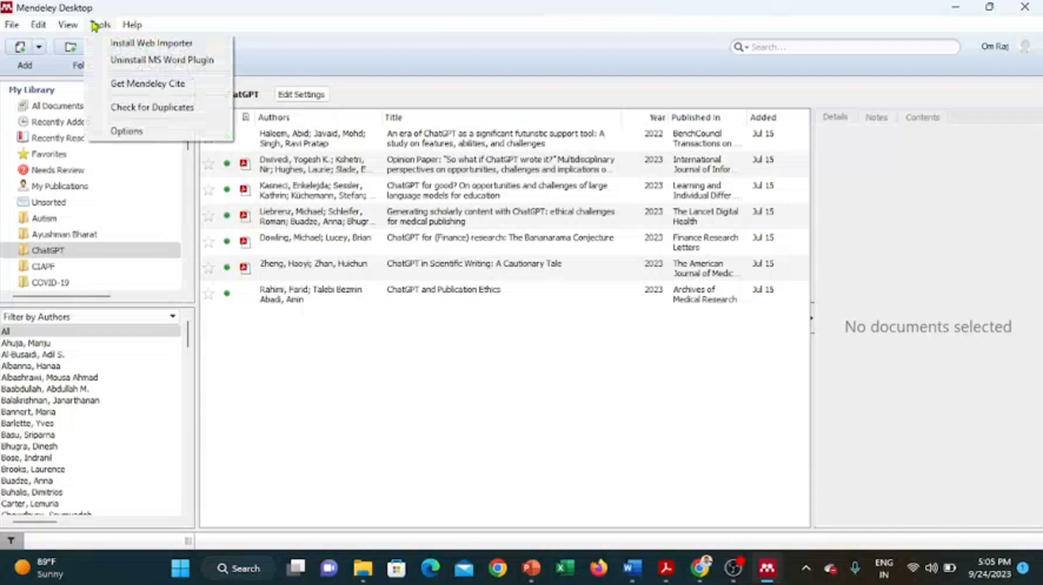
{"action": "left_click", "coordinate": [150, 109]}
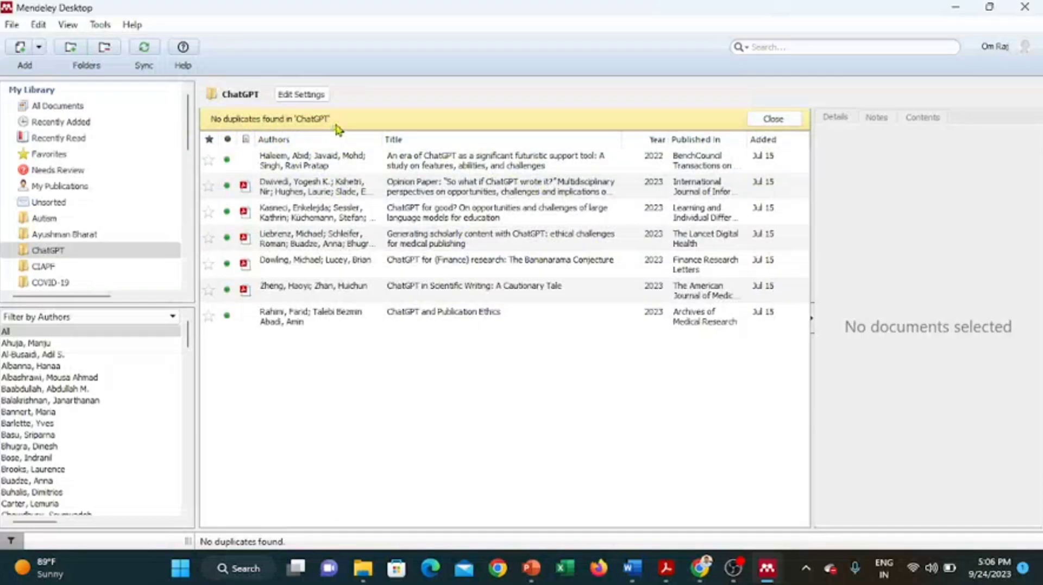
Step: Check the COVID-19 folder for duplicate documents
{"action": "left_click", "coordinate": [61, 283]}
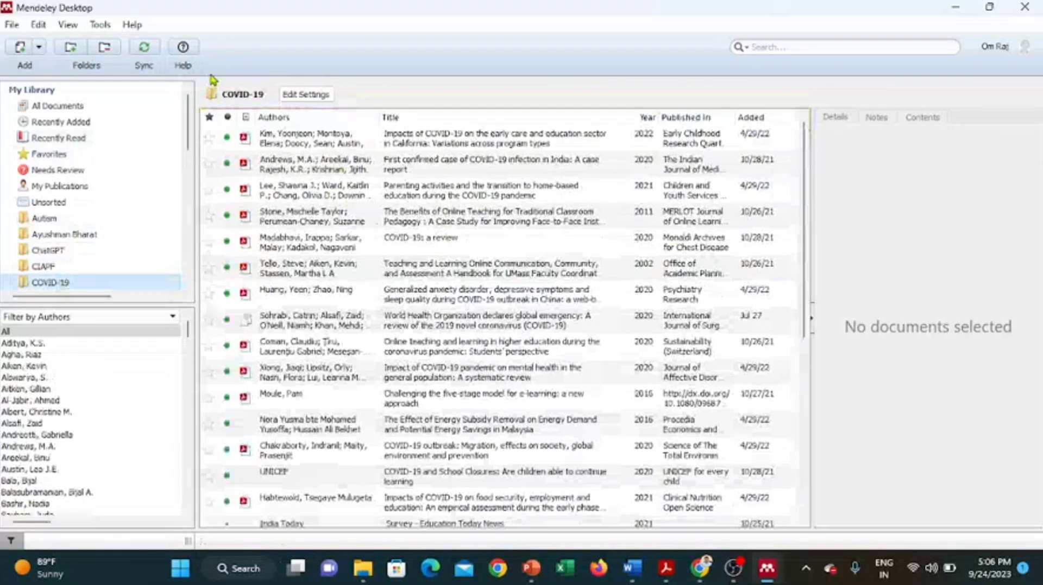
{"action": "left_click", "coordinate": [101, 25]}
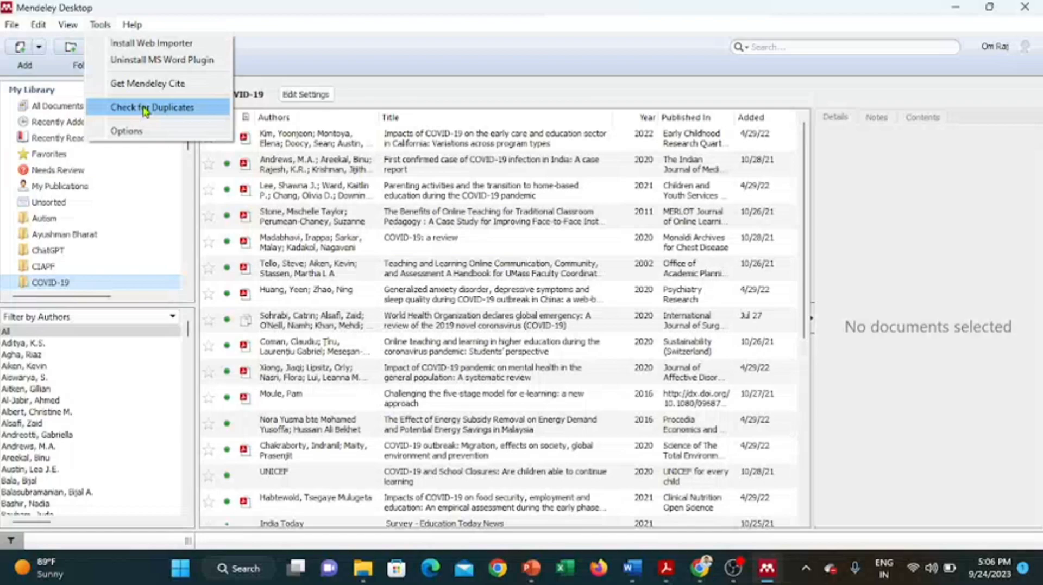
{"action": "left_click", "coordinate": [145, 108]}
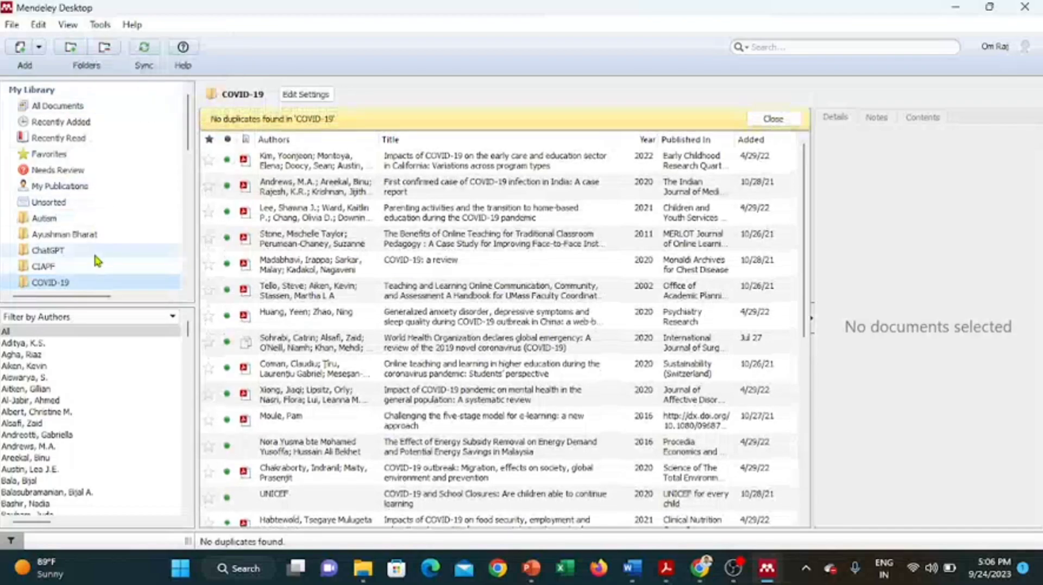
Step: Check the Ayushman Bharat folder for duplicate documents
{"action": "left_click", "coordinate": [101, 234]}
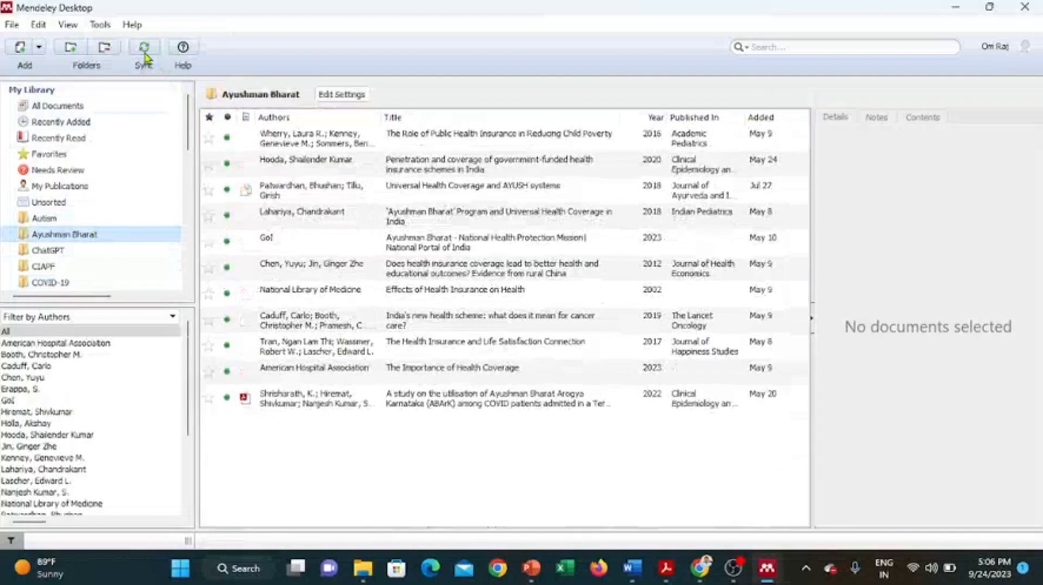
{"action": "left_click", "coordinate": [101, 25]}
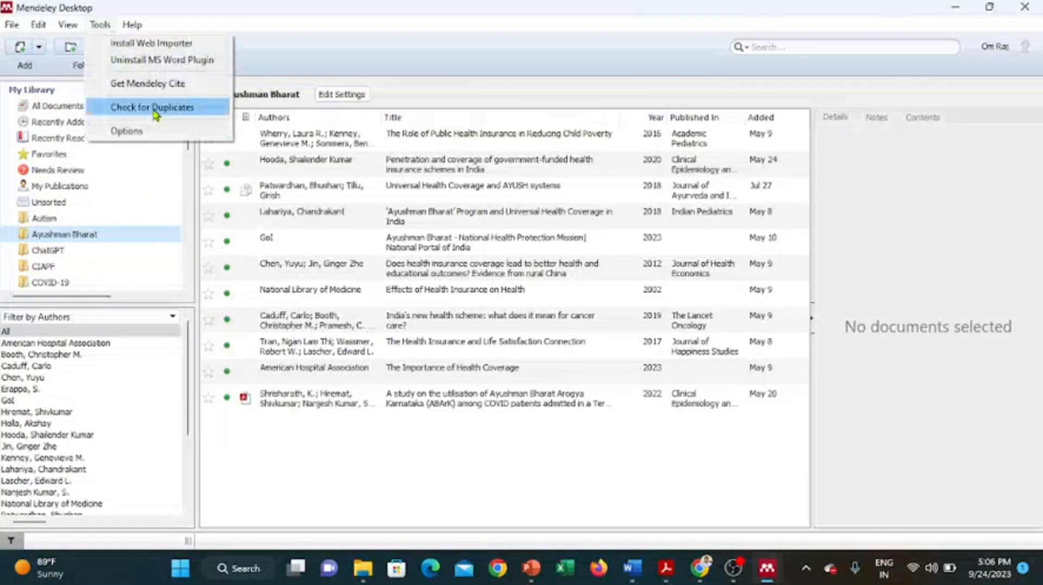
{"action": "left_click", "coordinate": [154, 109]}
Step: Check the "Impacts of undernutrition" folder for duplicate documents
{"action": "left_click_drag", "start_coordinate": [187, 151], "coordinate": [191, 199]}
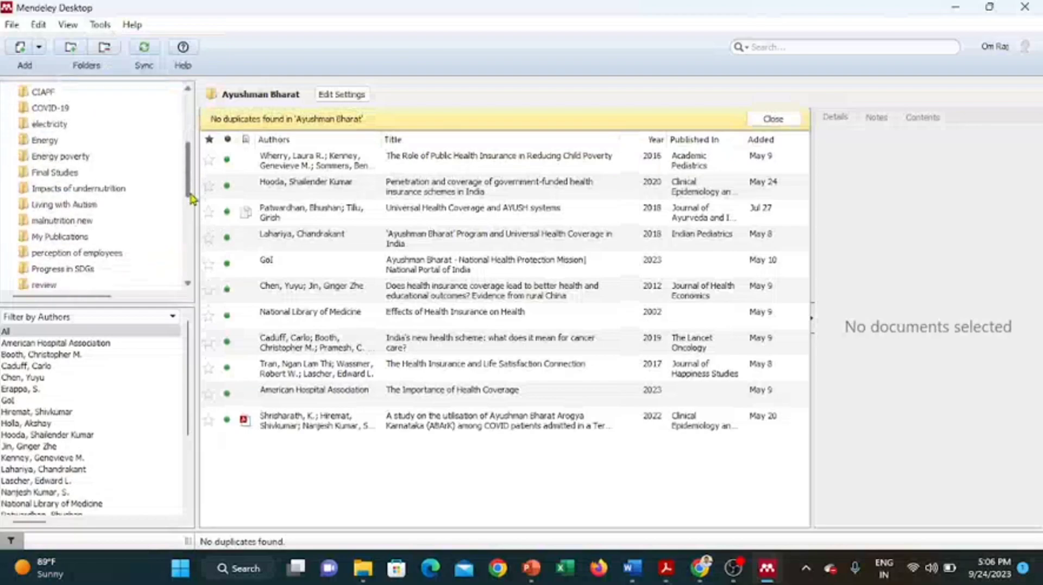
{"action": "left_click", "coordinate": [114, 189]}
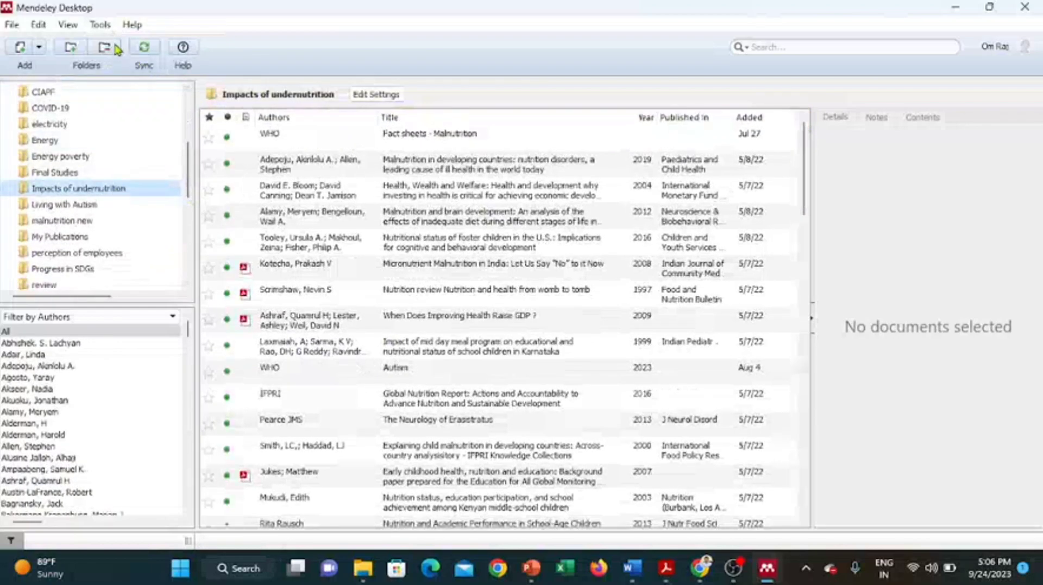
{"action": "left_click", "coordinate": [101, 26]}
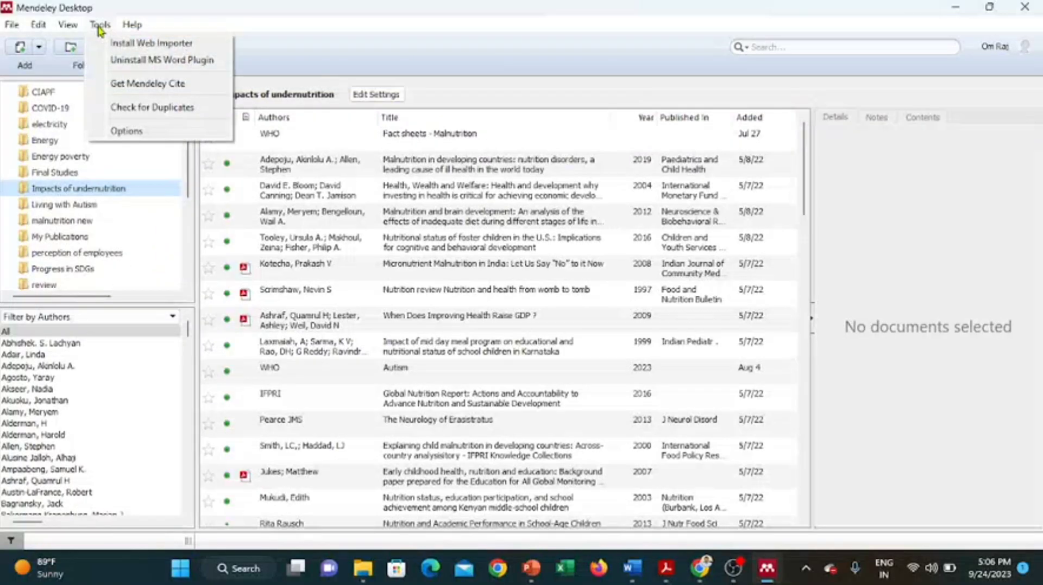
{"action": "left_click", "coordinate": [145, 107]}
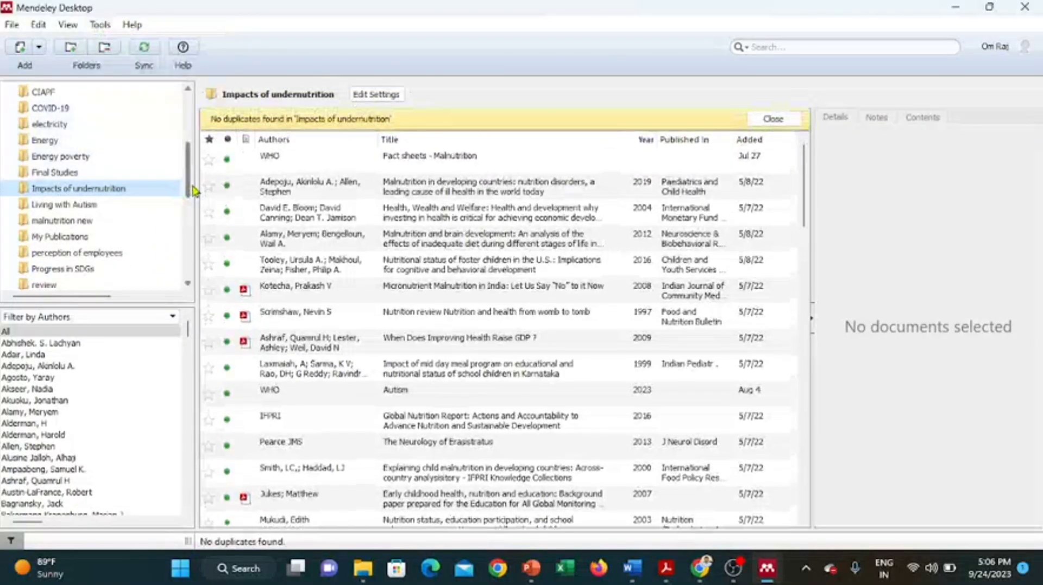
Step: Check the "undernutrition" folder for duplicate documents
{"action": "left_click_drag", "start_coordinate": [188, 184], "coordinate": [196, 259]}
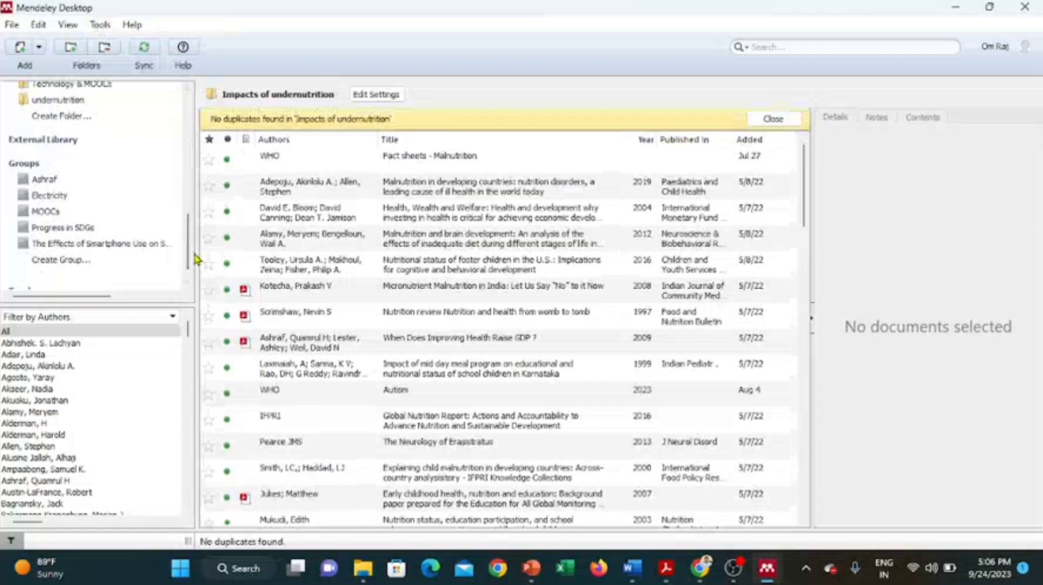
{"action": "left_click", "coordinate": [100, 101]}
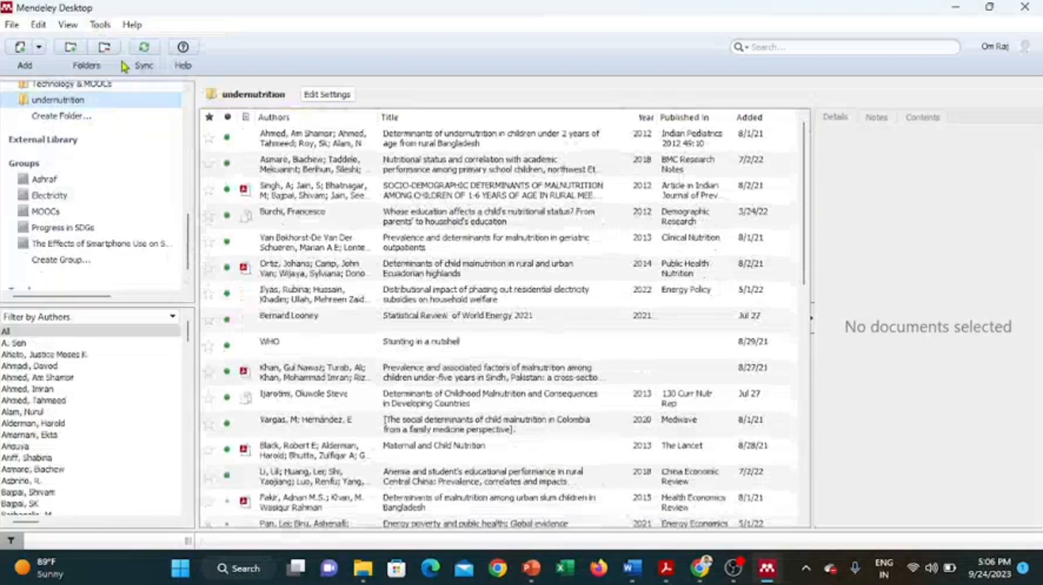
{"action": "left_click", "coordinate": [105, 26]}
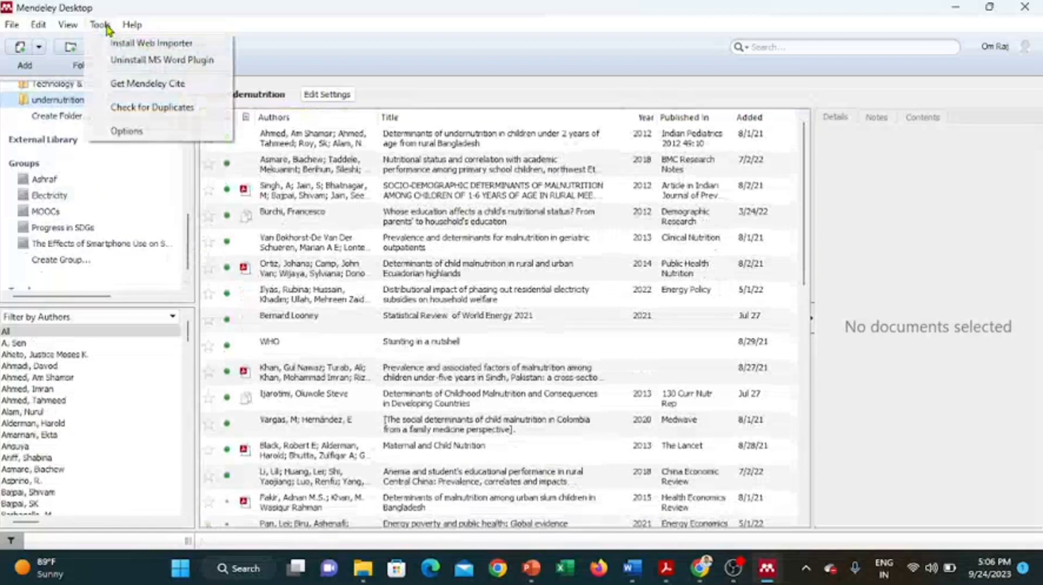
{"action": "left_click", "coordinate": [148, 111]}
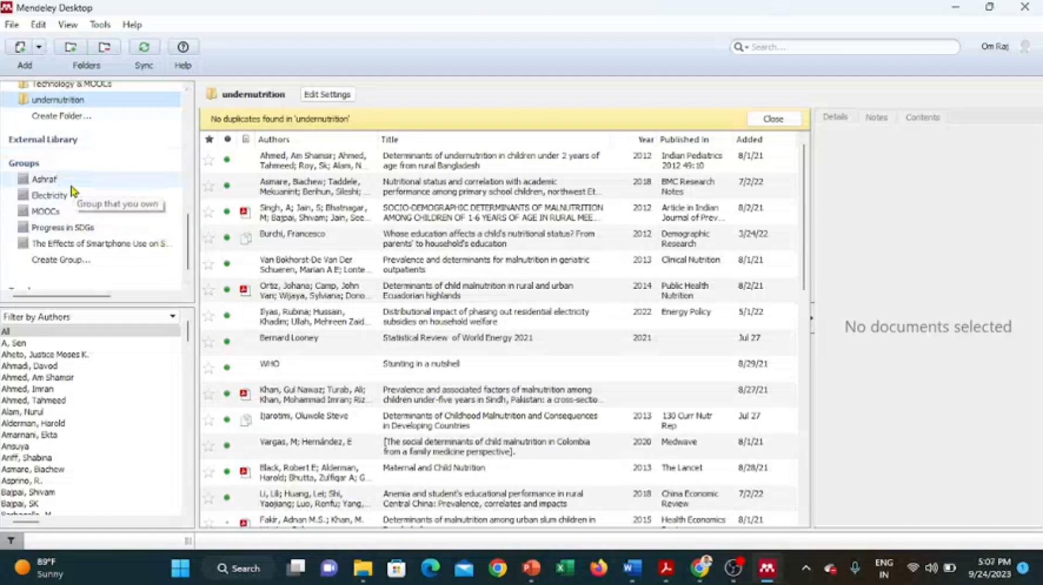
Step: Open the first of the library's groups to view its shared documents
{"action": "left_click", "coordinate": [55, 180]}
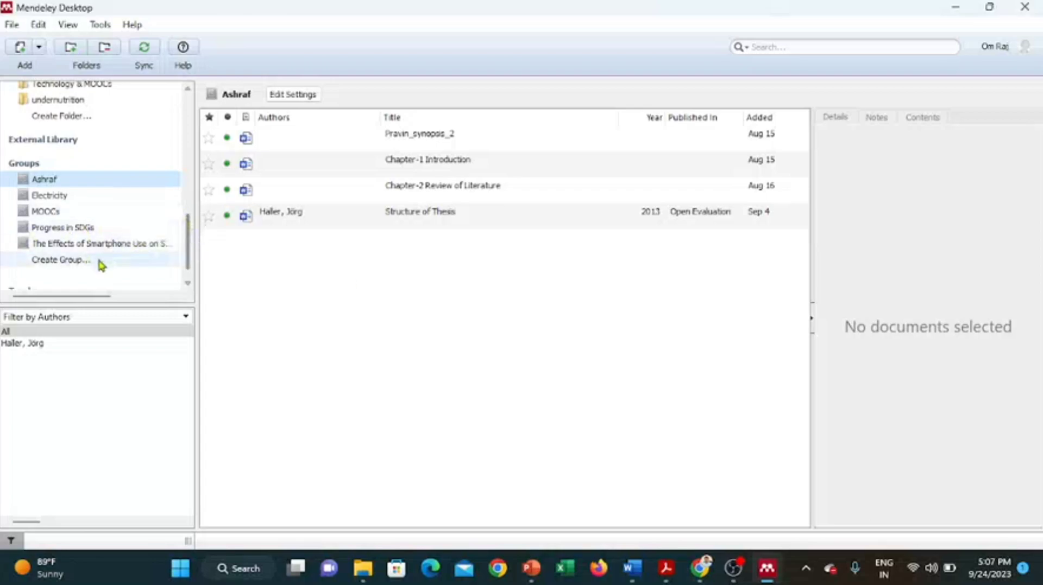
Step: Open the Word article file stored in the group "The Effects of Smartphone Use on Sleep Patterns: A Systematic Review"
{"action": "left_click", "coordinate": [117, 244]}
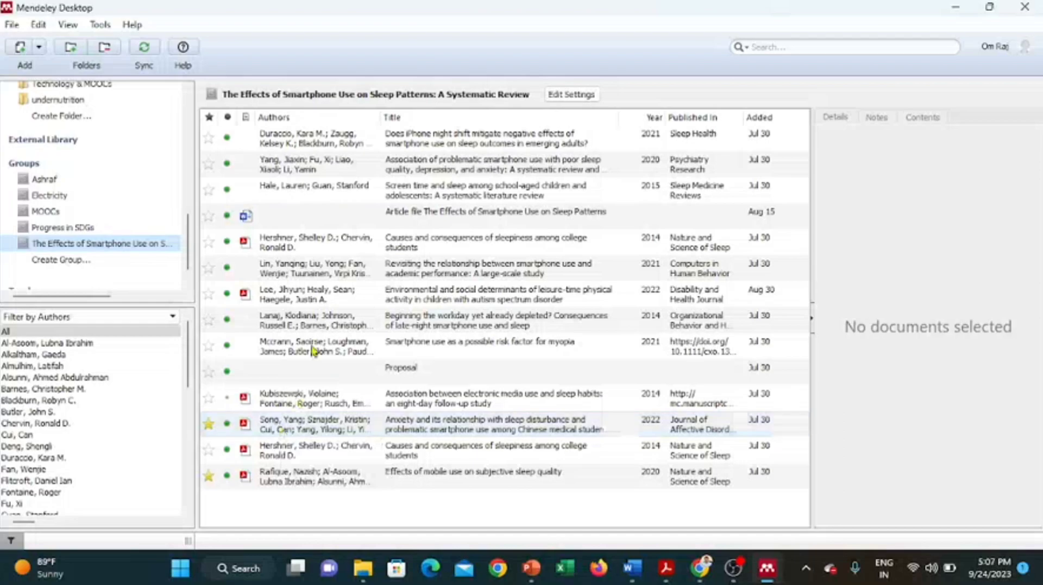
{"action": "left_click", "coordinate": [320, 220]}
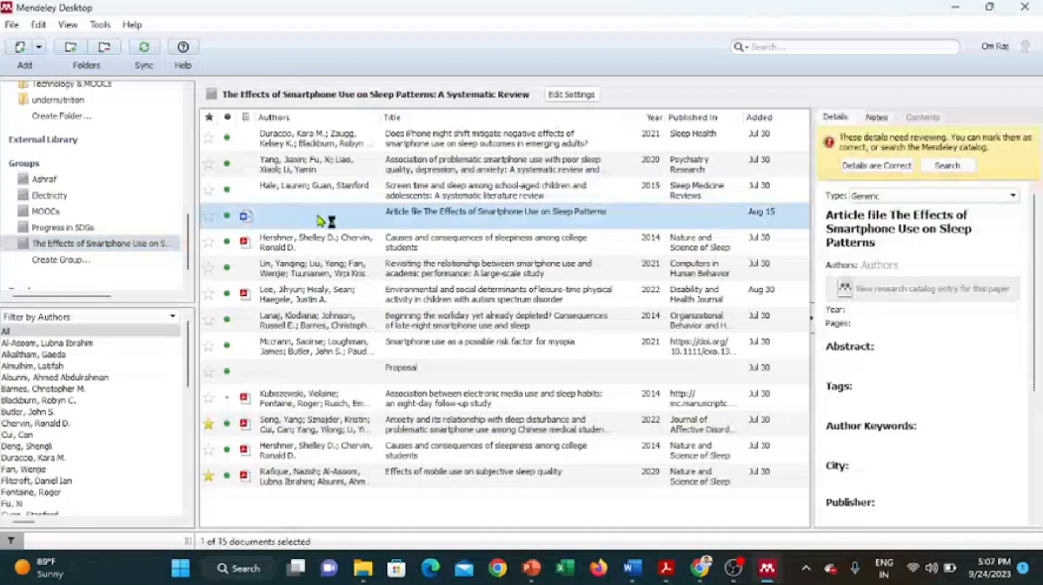
{"action": "key", "text": "alt+Tab"}
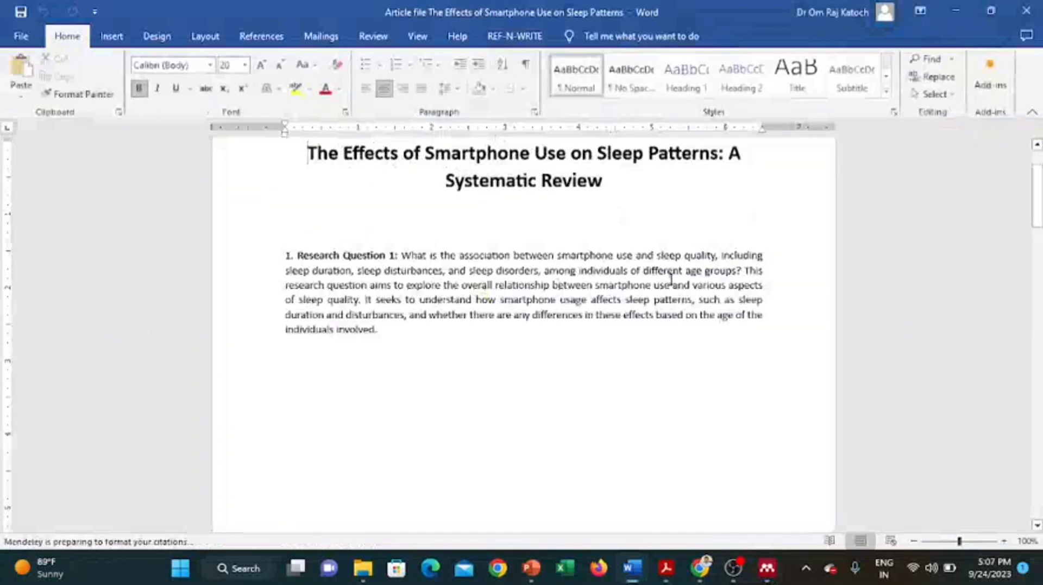
Step: Insert the text "Add" below the Research Question 1 paragraph, and close the article with its changes saved
{"action": "left_click", "coordinate": [432, 347]}
{"action": "type", "text": "Add"}
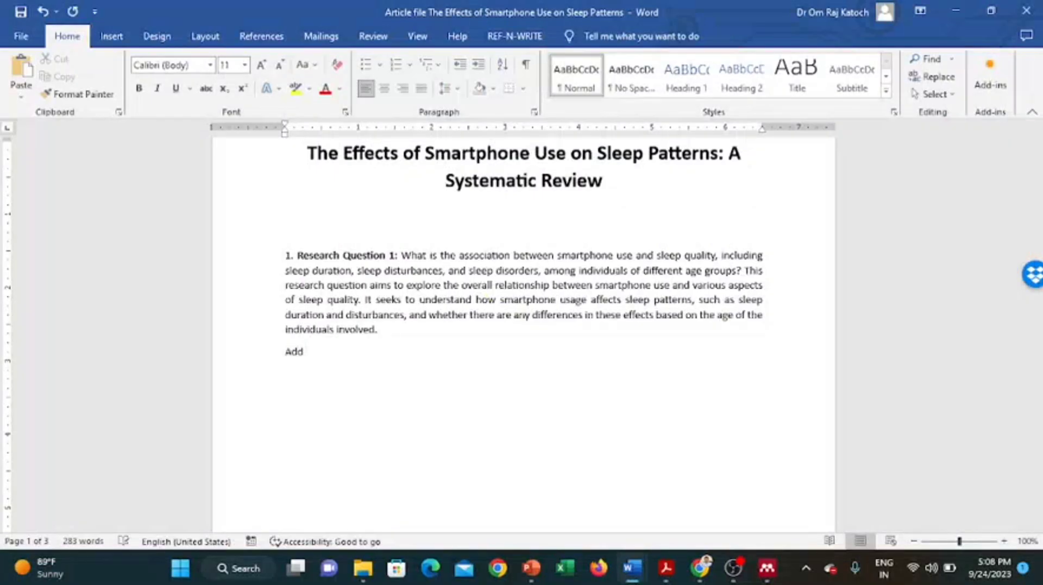
{"action": "left_click", "coordinate": [1026, 10]}
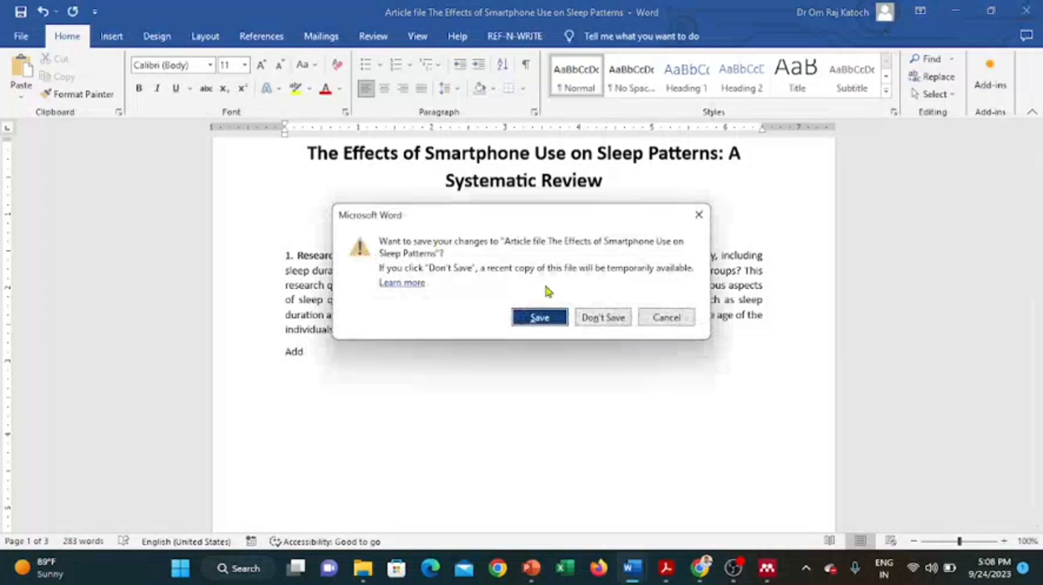
{"action": "left_click", "coordinate": [554, 318]}
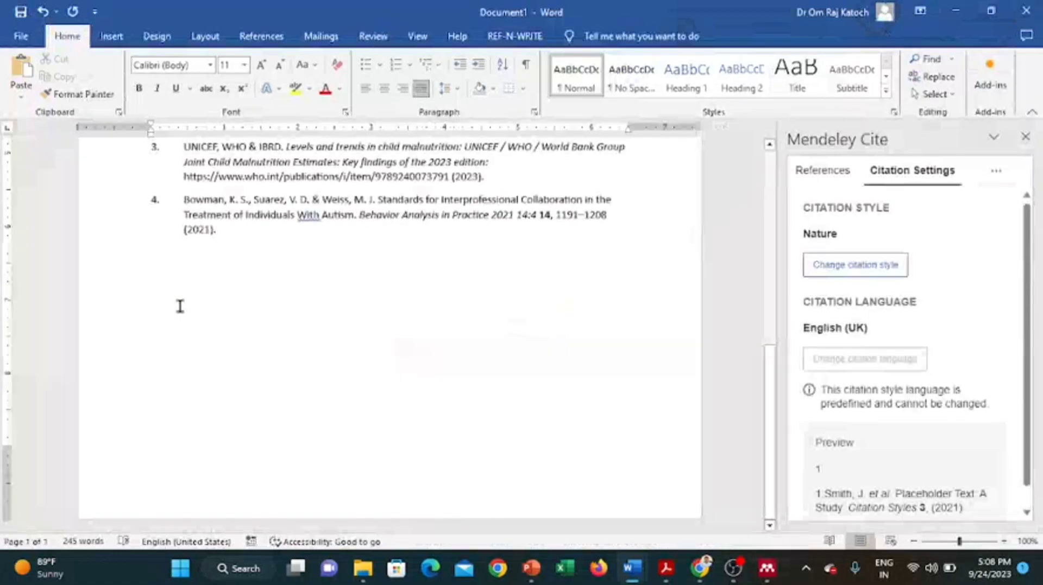
Step: Switch back to Mendeley Desktop and view the smartphone group's synchronization settings and the documents of the MOOCs group
{"action": "left_click", "coordinate": [771, 575]}
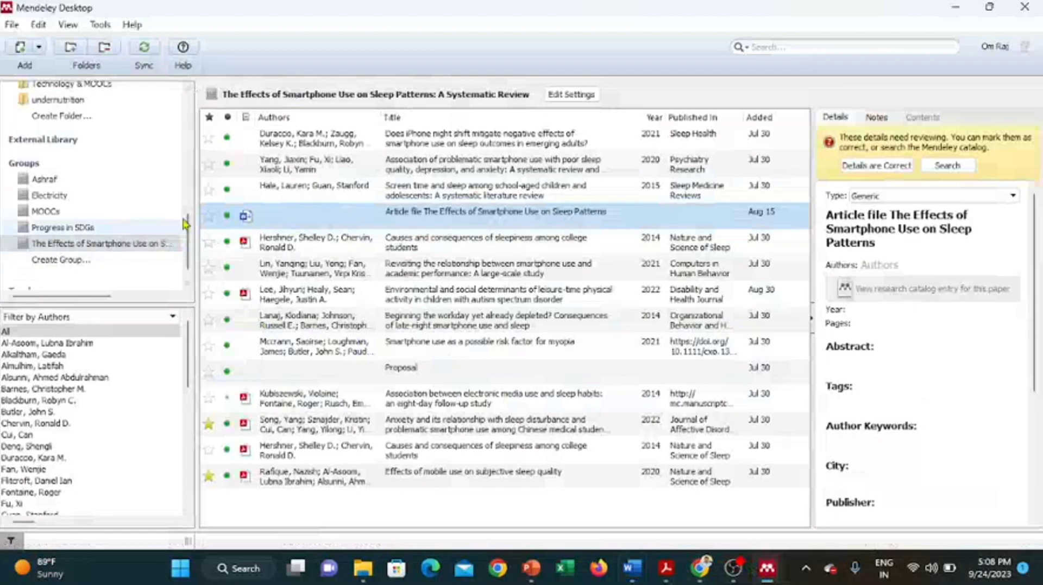
{"action": "left_click_drag", "start_coordinate": [189, 232], "coordinate": [190, 239]}
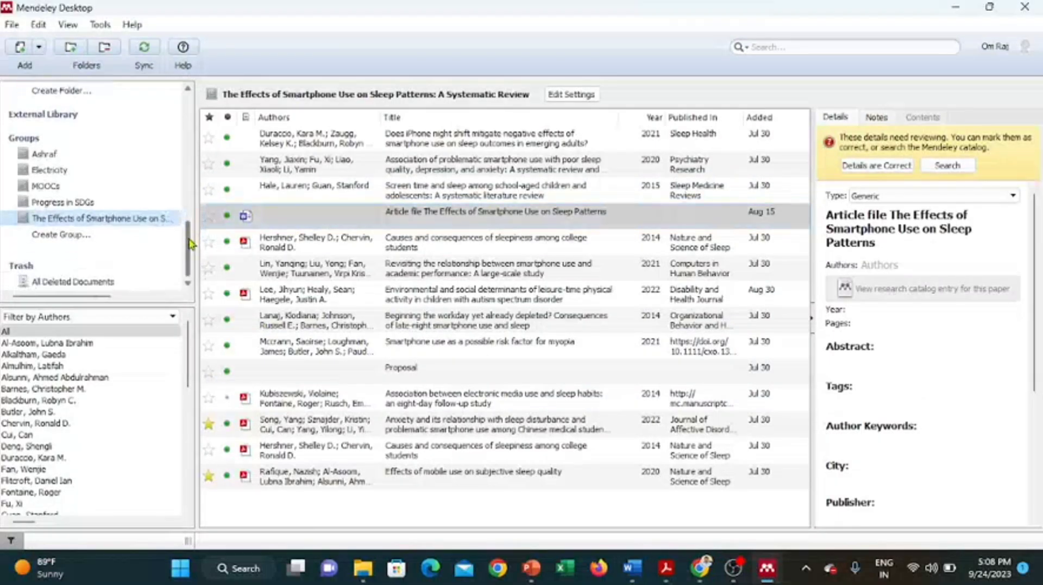
{"action": "right_click", "coordinate": [70, 224]}
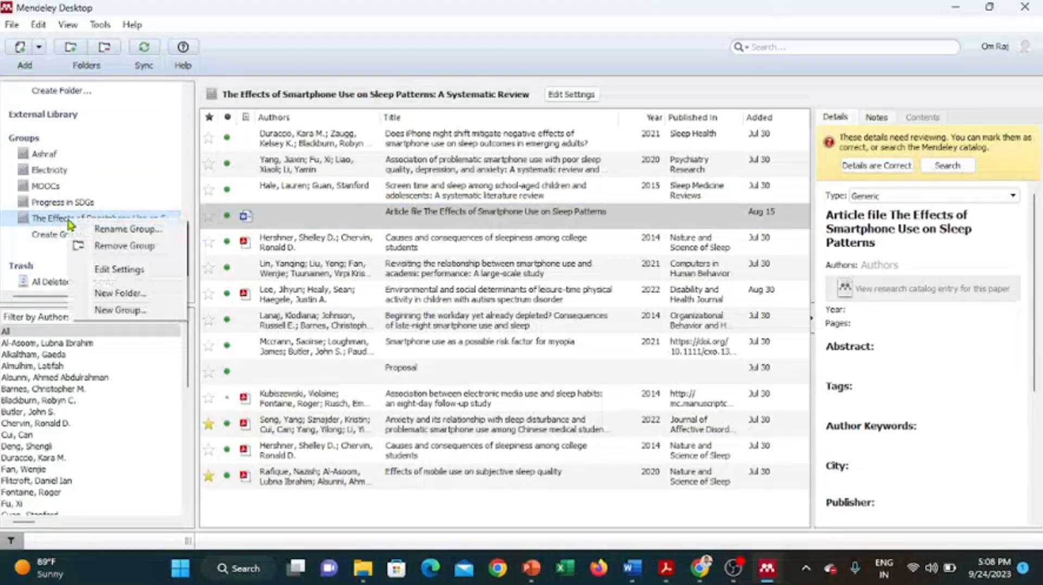
{"action": "left_click", "coordinate": [118, 271]}
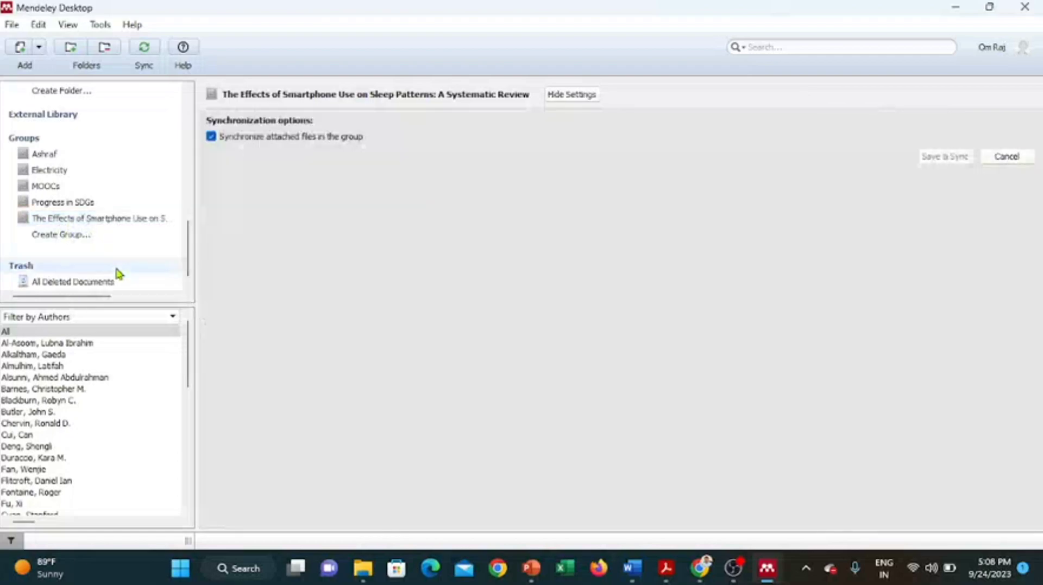
{"action": "left_click", "coordinate": [55, 187]}
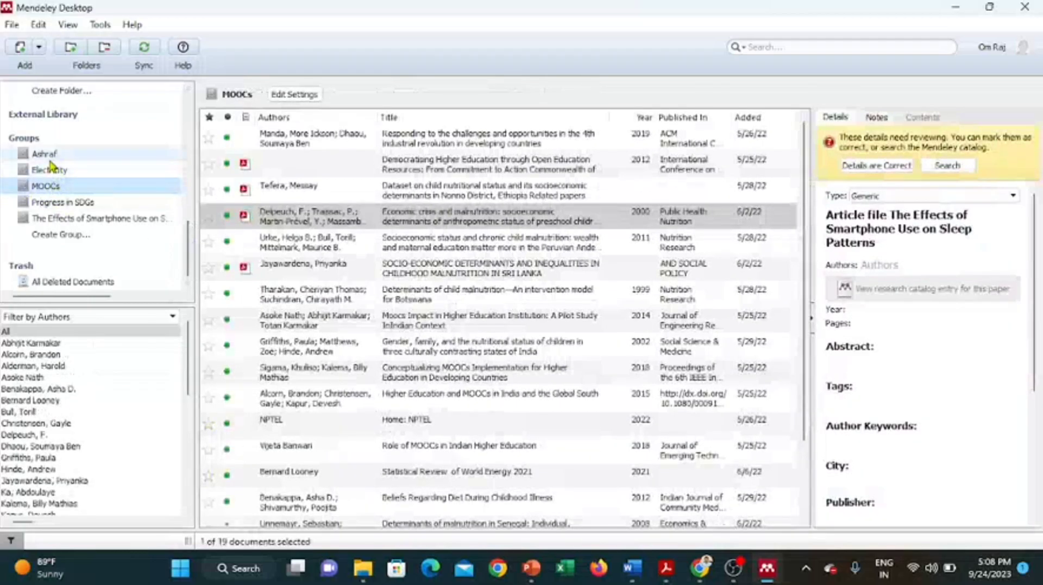
{"action": "right_click", "coordinate": [50, 161]}
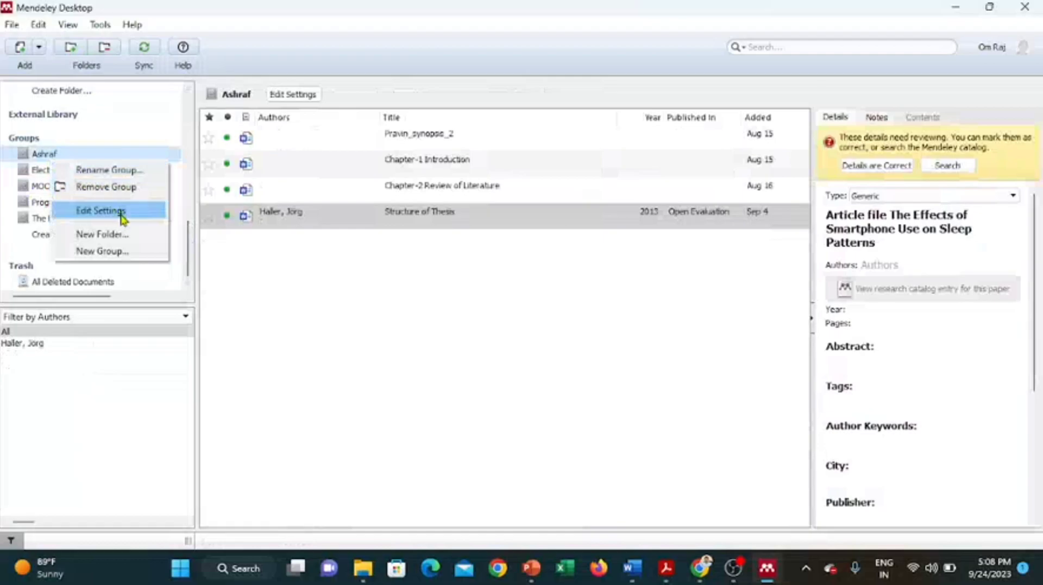
{"action": "left_click", "coordinate": [119, 251]}
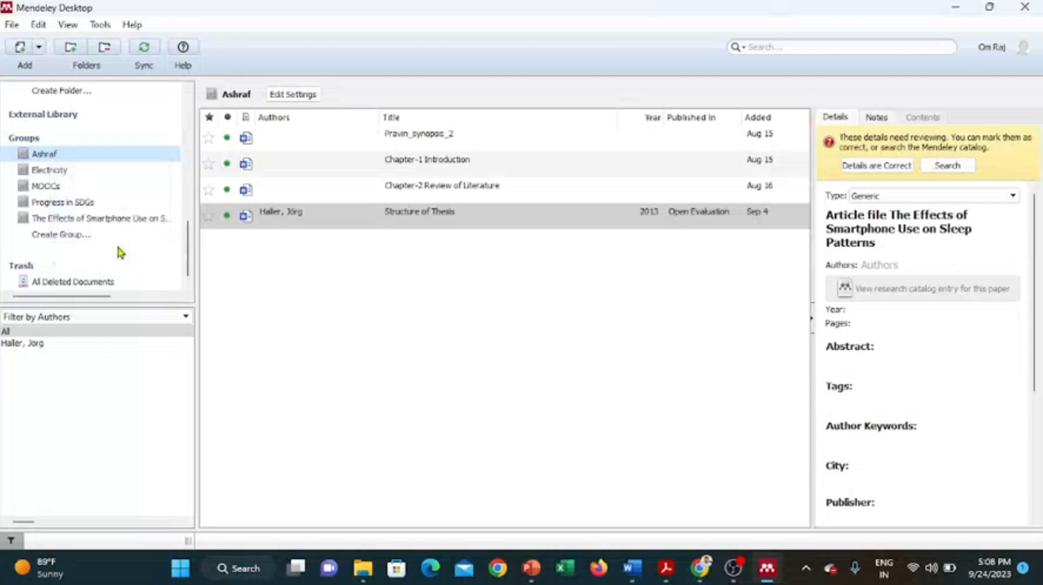
{"action": "left_click", "coordinate": [489, 363]}
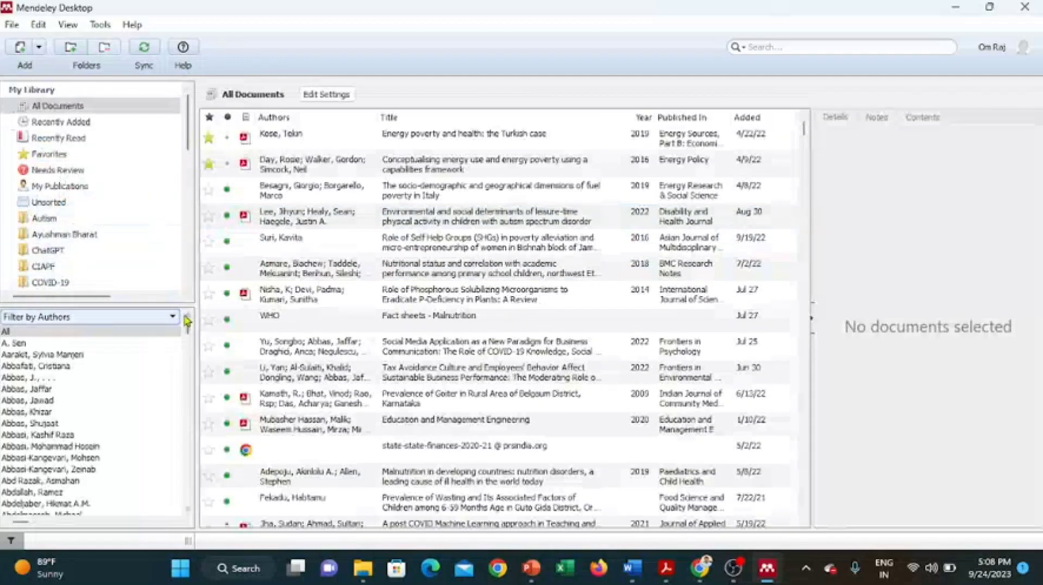
Step: Try to create a private group named "abc" and look for it in the list of groups
{"action": "left_click_drag", "start_coordinate": [188, 140], "coordinate": [193, 280]}
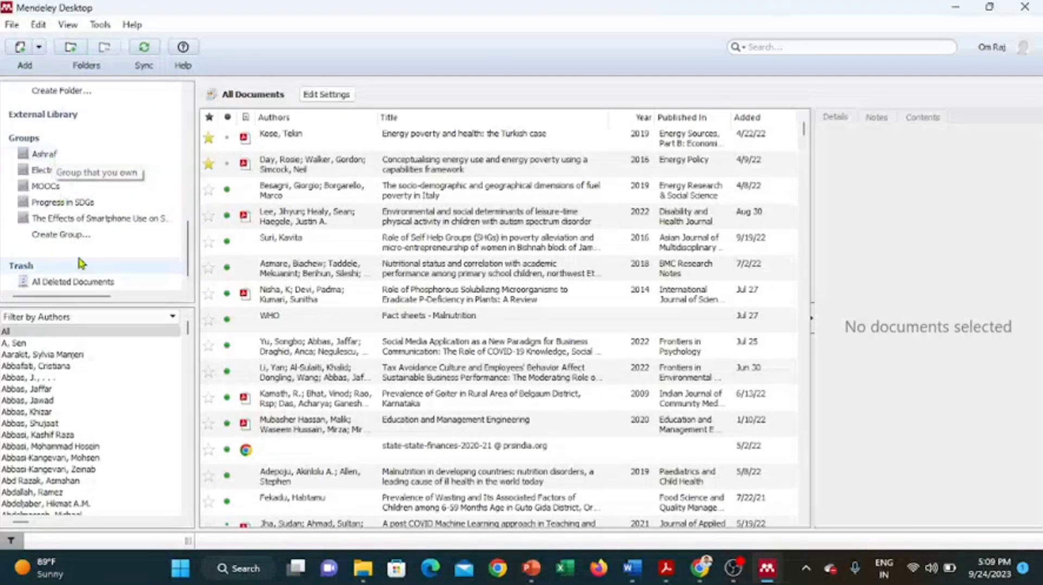
{"action": "left_click", "coordinate": [82, 236]}
{"action": "left_click", "coordinate": [549, 261]}
{"action": "type", "text": "abc"}
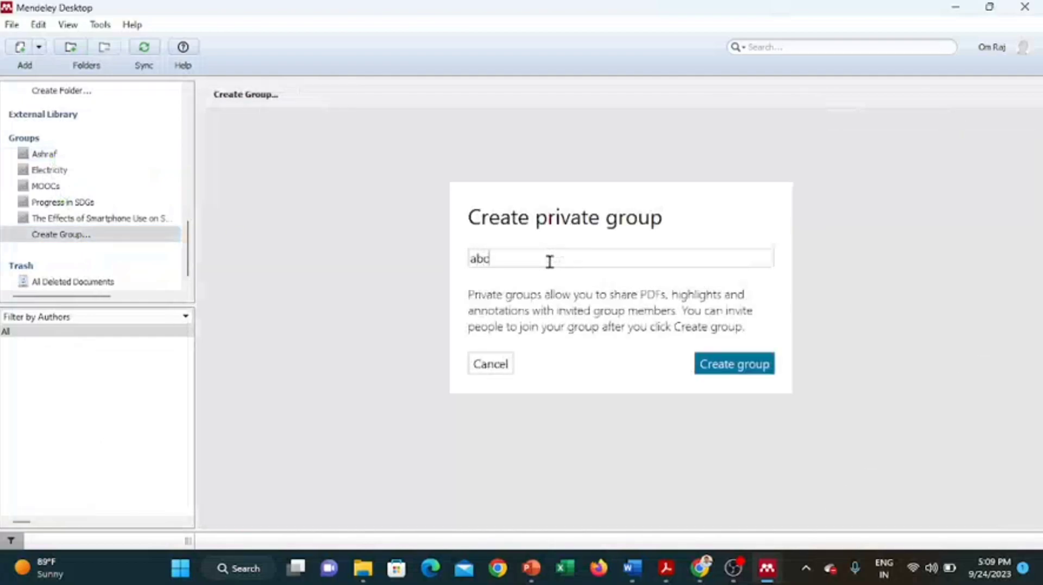
{"action": "left_click", "coordinate": [712, 369]}
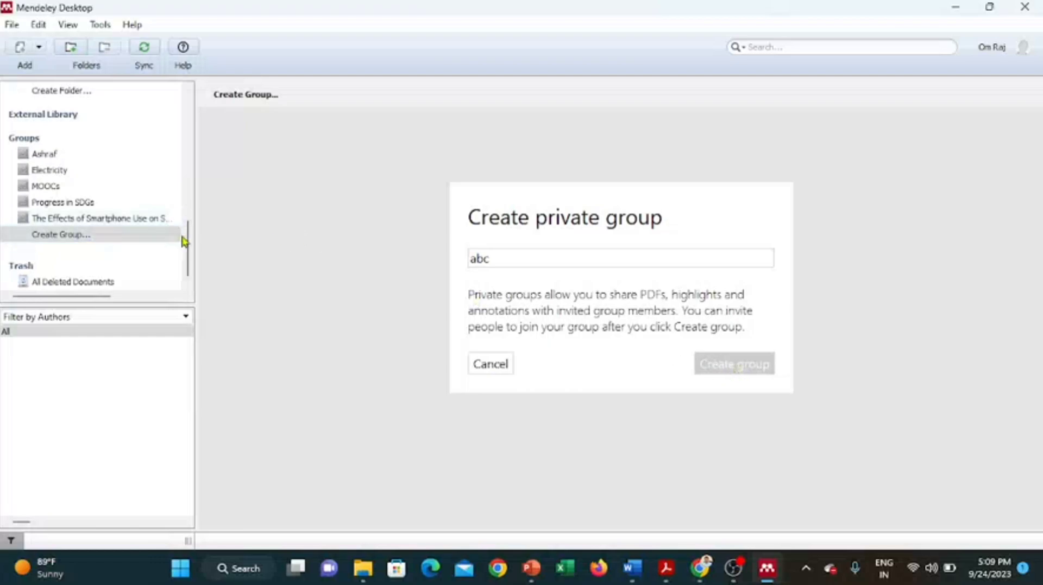
{"action": "left_click", "coordinate": [189, 256]}
{"action": "left_click_drag", "start_coordinate": [189, 256], "coordinate": [186, 241]}
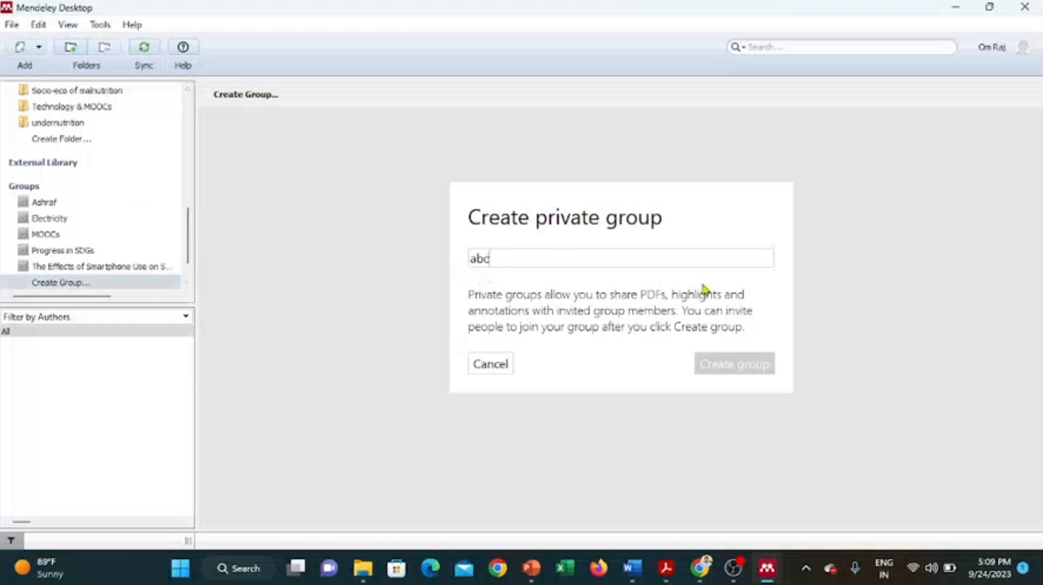
Step: Try to create the private group under the name "abcDE", and cancel the group creation
{"action": "type", "text": "DE"}
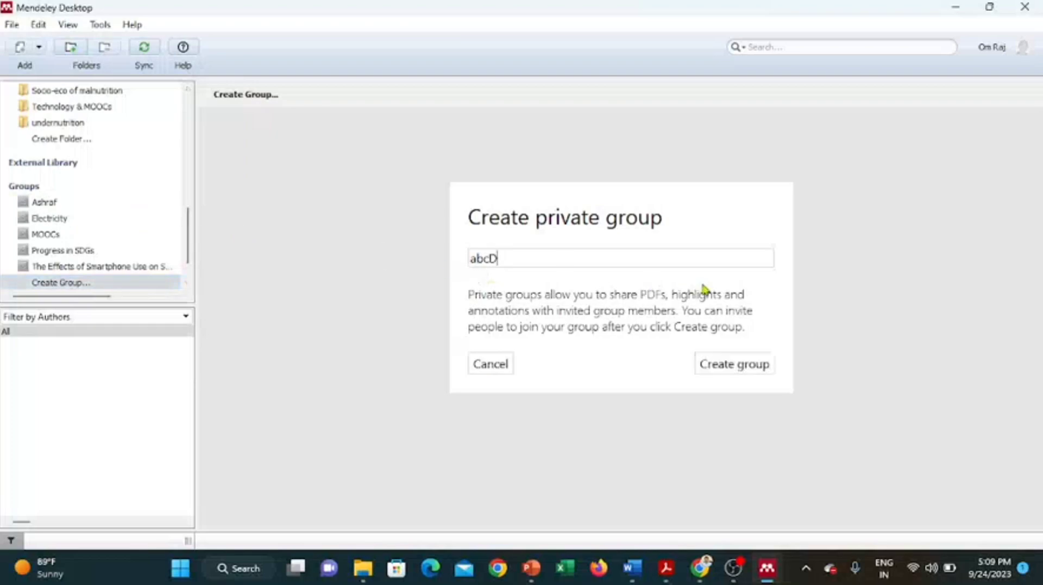
{"action": "left_click", "coordinate": [758, 370]}
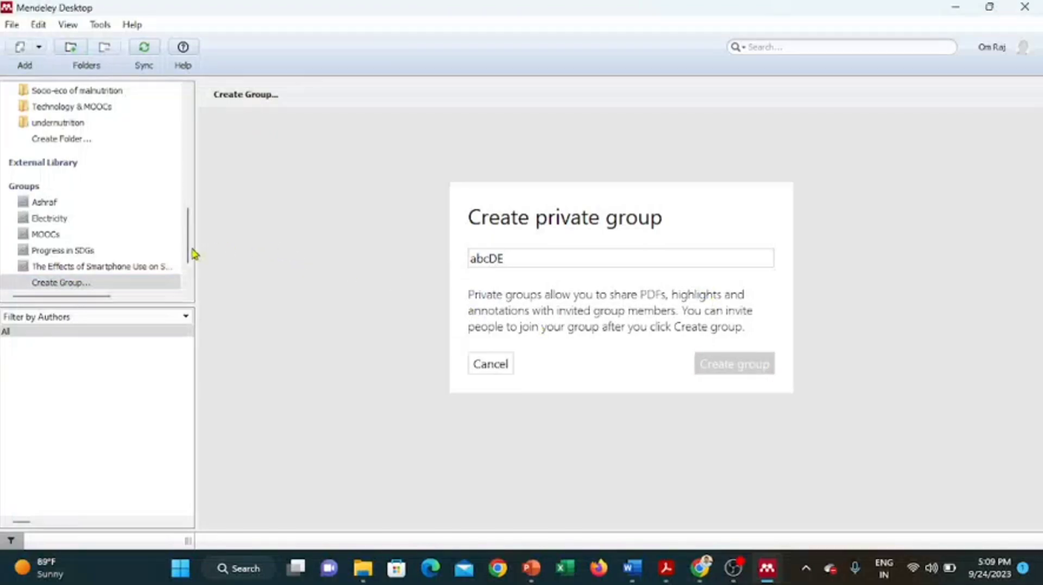
{"action": "left_click_drag", "start_coordinate": [189, 255], "coordinate": [190, 271]}
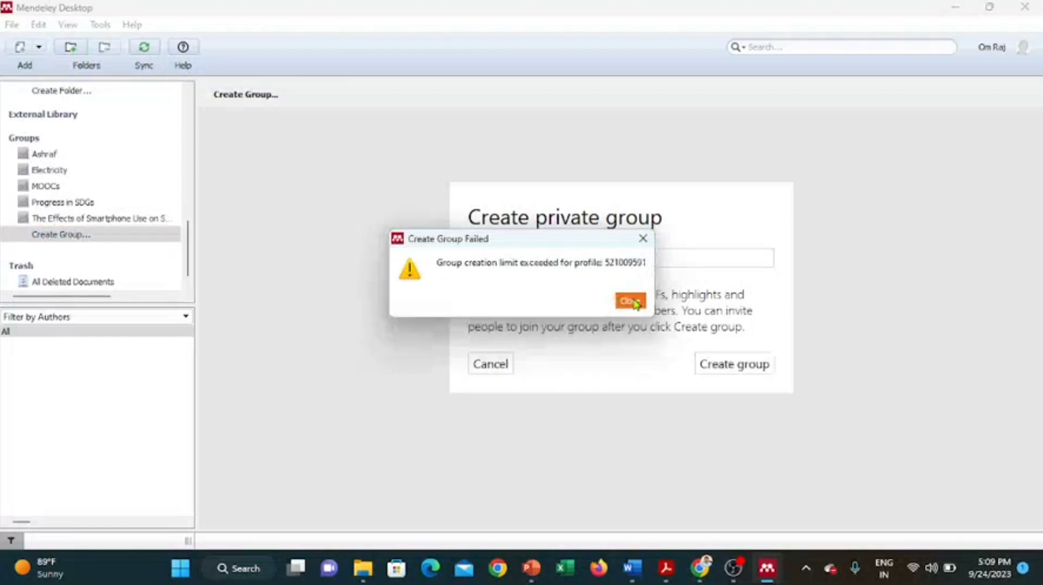
{"action": "left_click", "coordinate": [643, 238]}
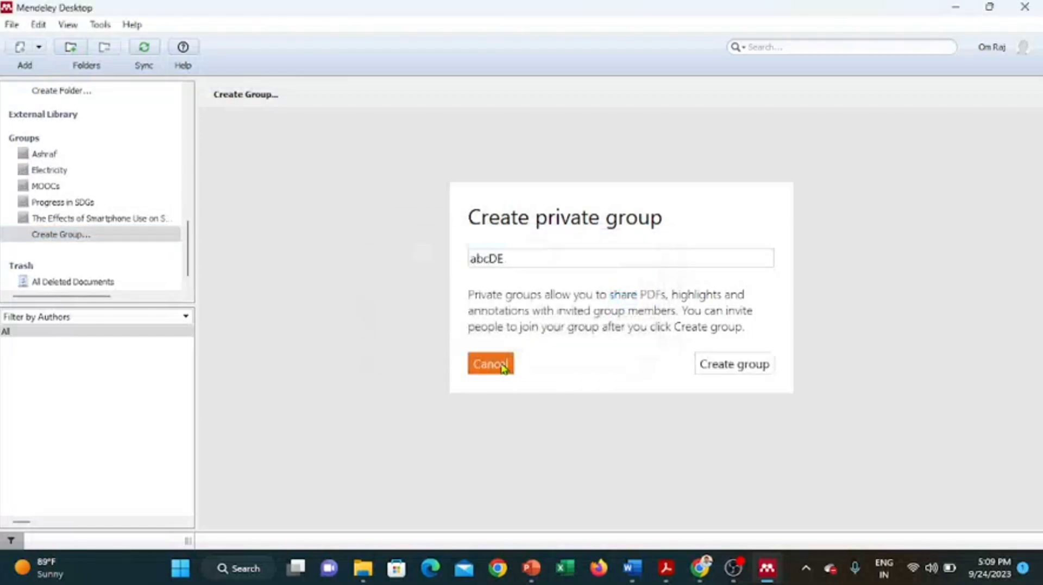
{"action": "left_click", "coordinate": [490, 364]}
Step: Permanently delete the "Progress in SDGs" group from the library
{"action": "left_click_drag", "start_coordinate": [188, 146], "coordinate": [196, 266]}
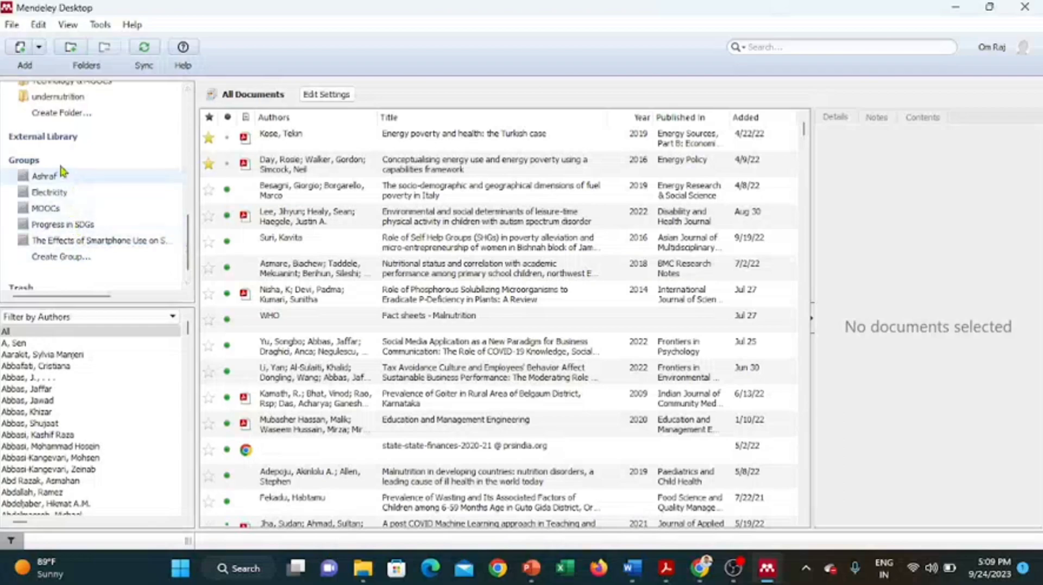
{"action": "right_click", "coordinate": [56, 192]}
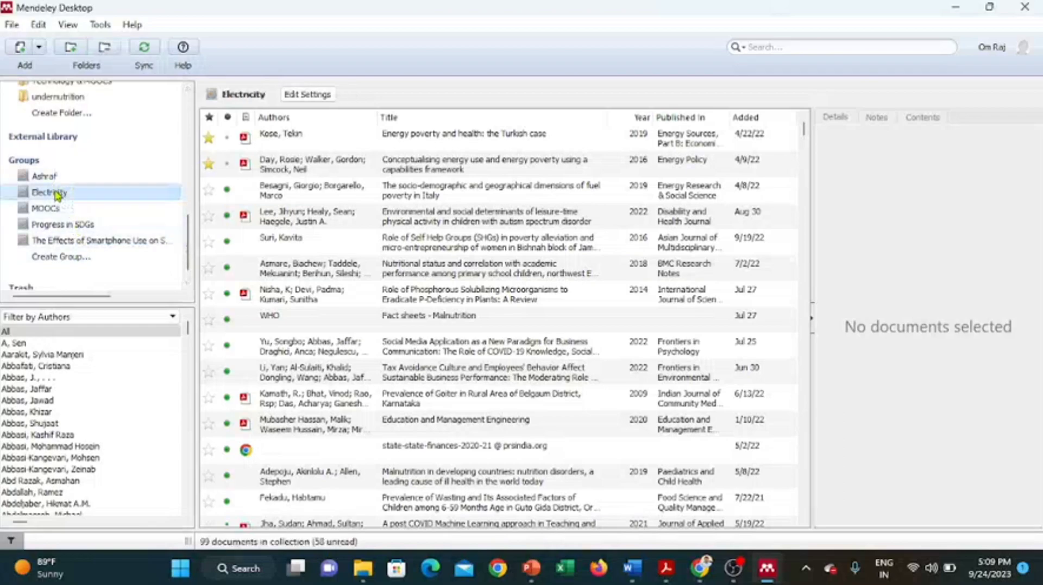
{"action": "left_click", "coordinate": [22, 259]}
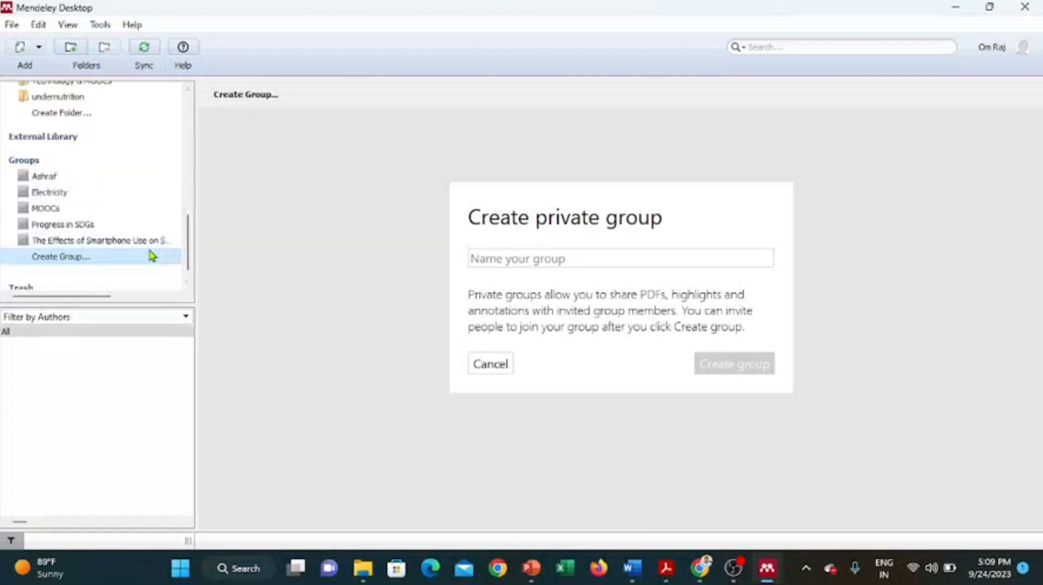
{"action": "left_click", "coordinate": [28, 227]}
{"action": "right_click", "coordinate": [28, 227]}
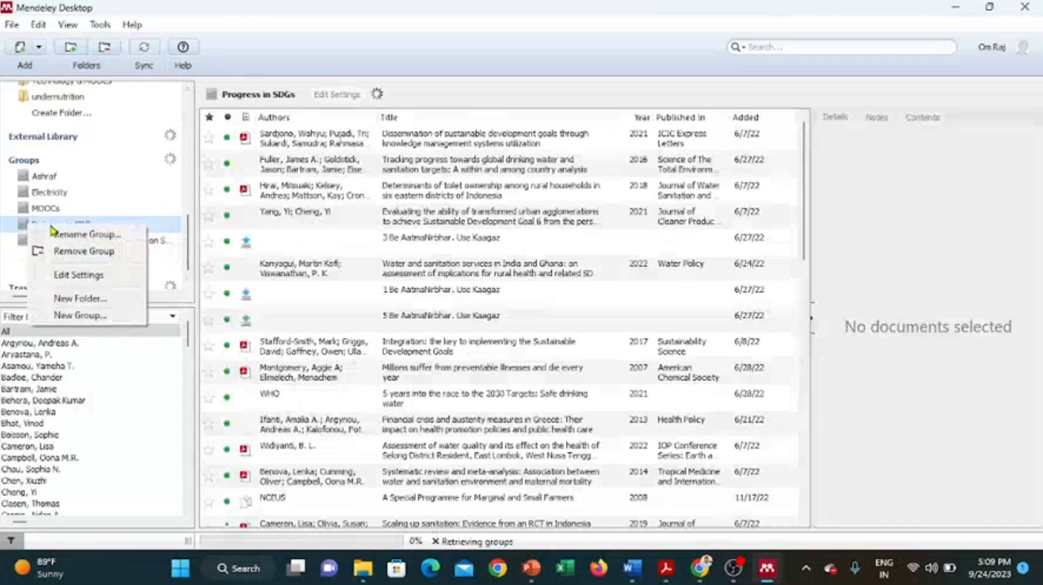
{"action": "left_click", "coordinate": [76, 257]}
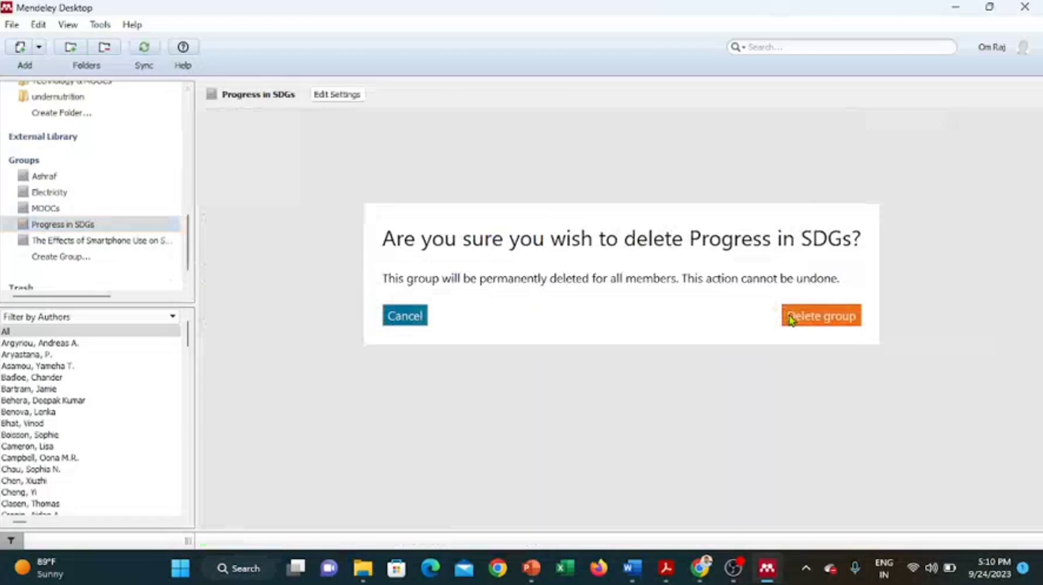
{"action": "left_click", "coordinate": [832, 318]}
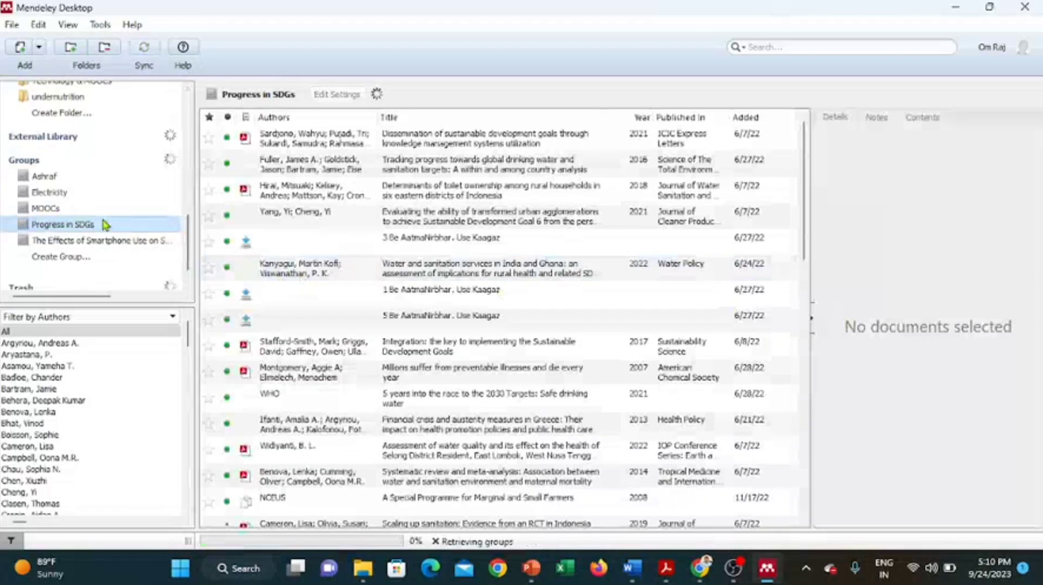
{"action": "left_click", "coordinate": [105, 225]}
Step: Create a private group named "abcd" and skip inviting people to it
{"action": "left_click", "coordinate": [51, 243]}
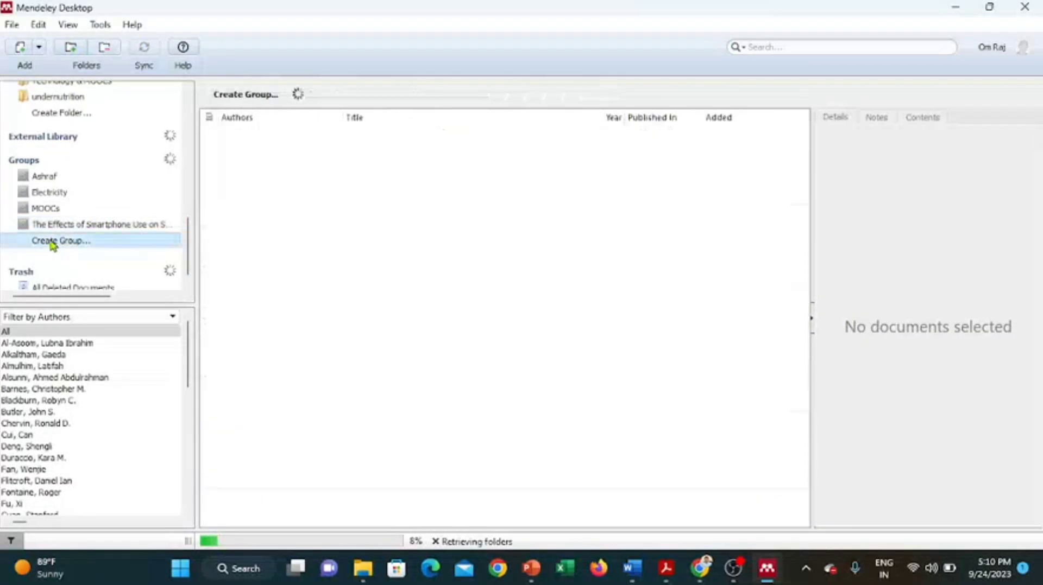
{"action": "type", "text": "abcd"}
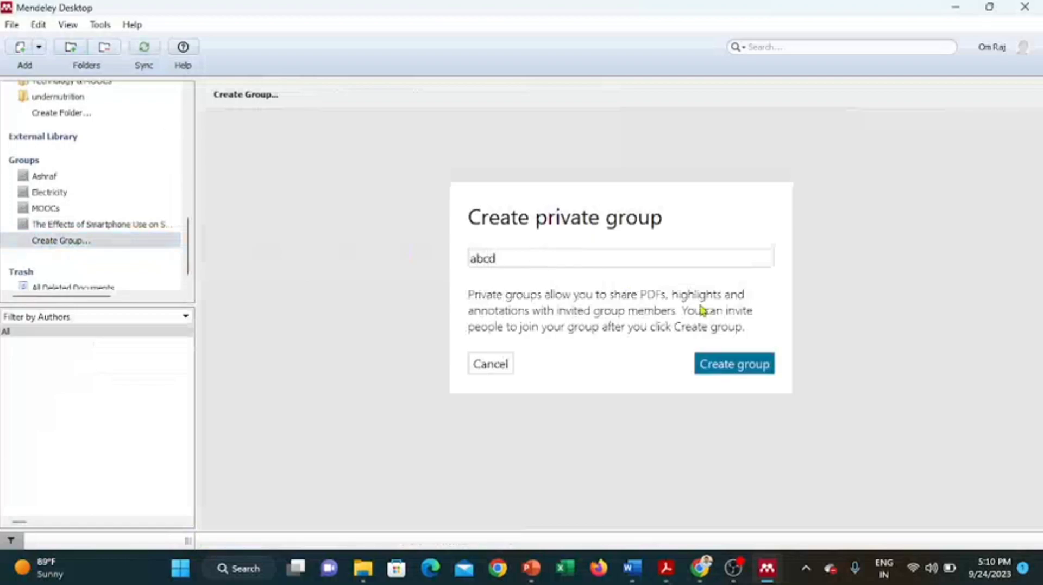
{"action": "left_click", "coordinate": [760, 371]}
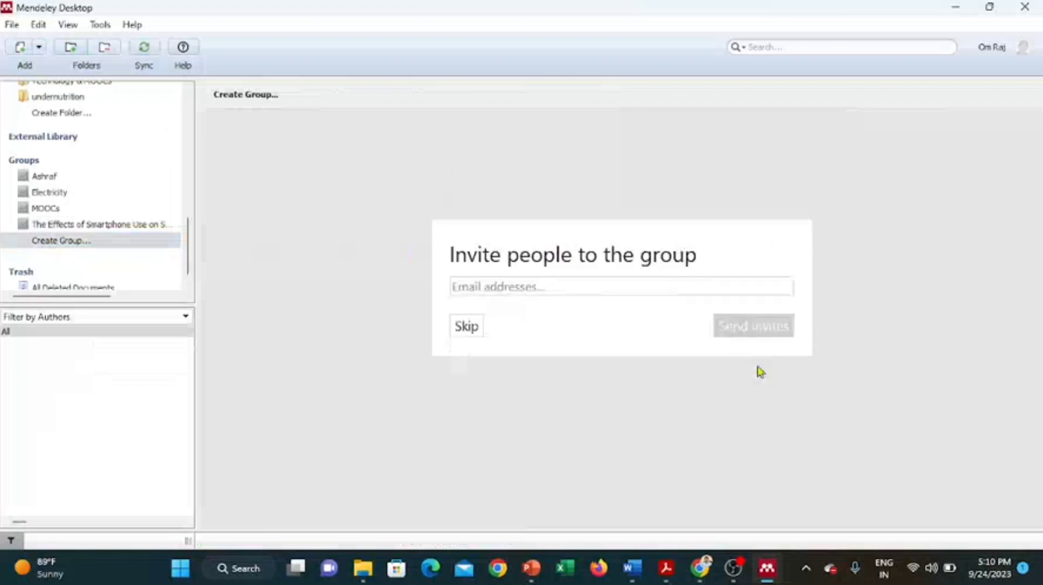
{"action": "left_click", "coordinate": [536, 290]}
{"action": "left_click", "coordinate": [470, 332]}
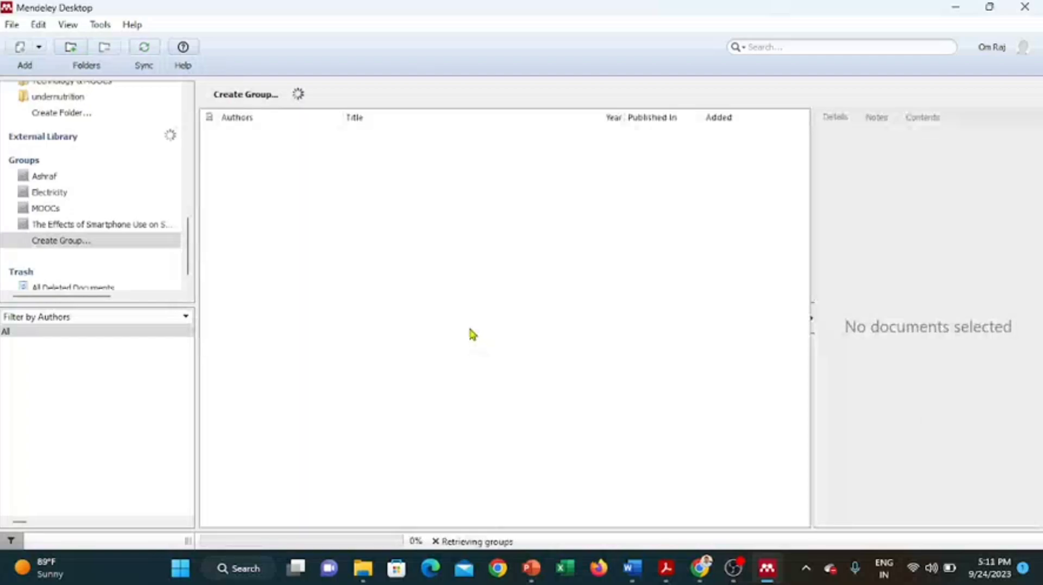
{"action": "left_click_drag", "start_coordinate": [189, 238], "coordinate": [189, 122]}
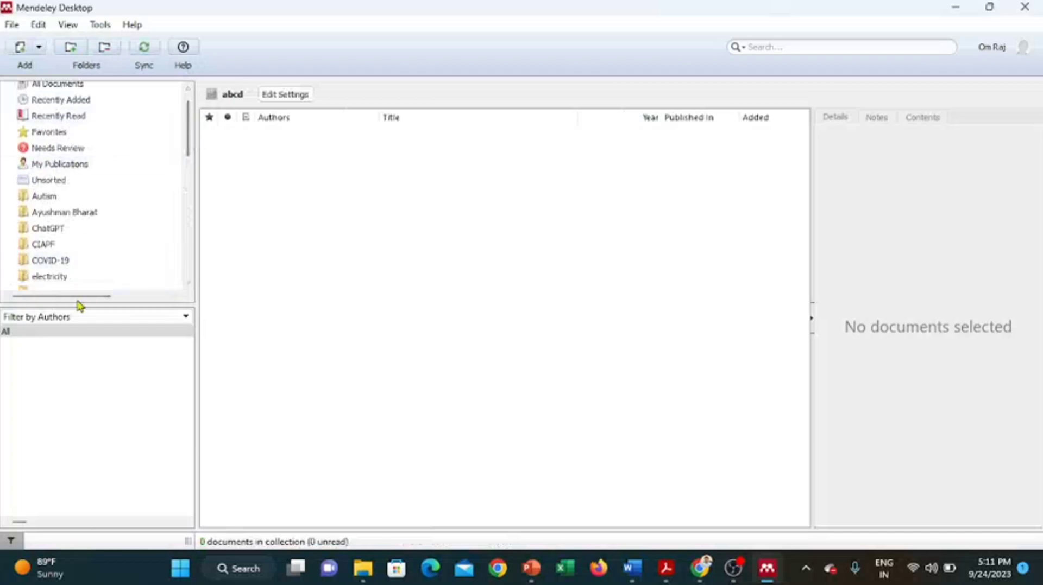
{"action": "left_click_drag", "start_coordinate": [189, 139], "coordinate": [191, 155]}
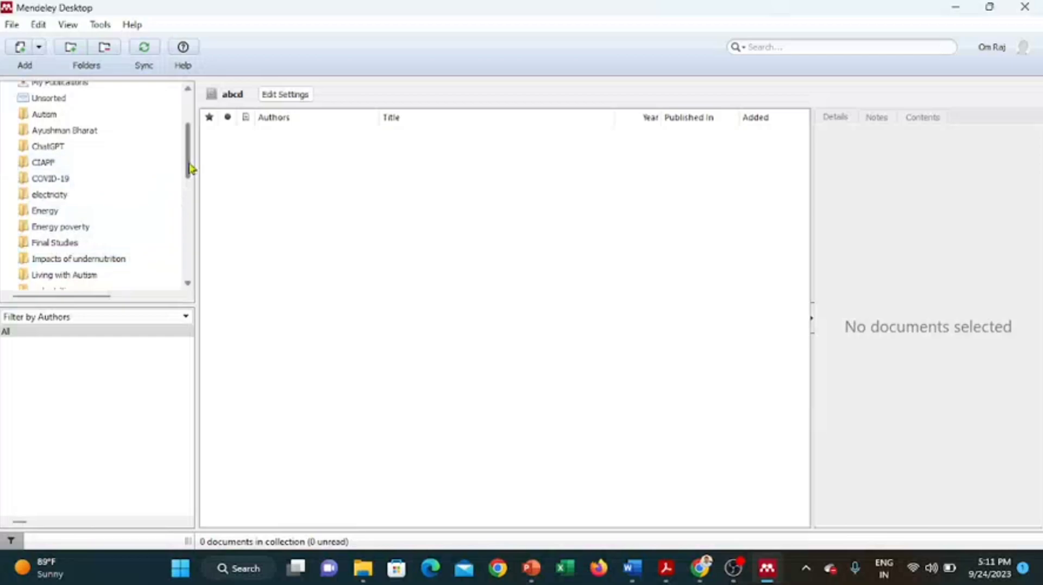
{"action": "left_click_drag", "start_coordinate": [190, 169], "coordinate": [189, 113]}
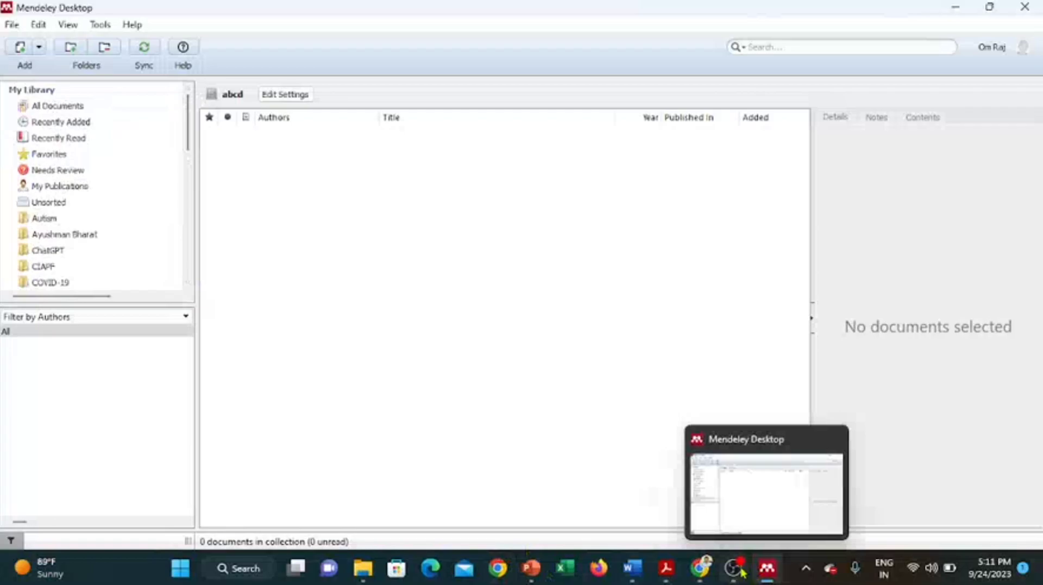
Step: Minimize the Mendeley, Word and browser windows to reach the desktop
{"action": "left_click", "coordinate": [953, 8]}
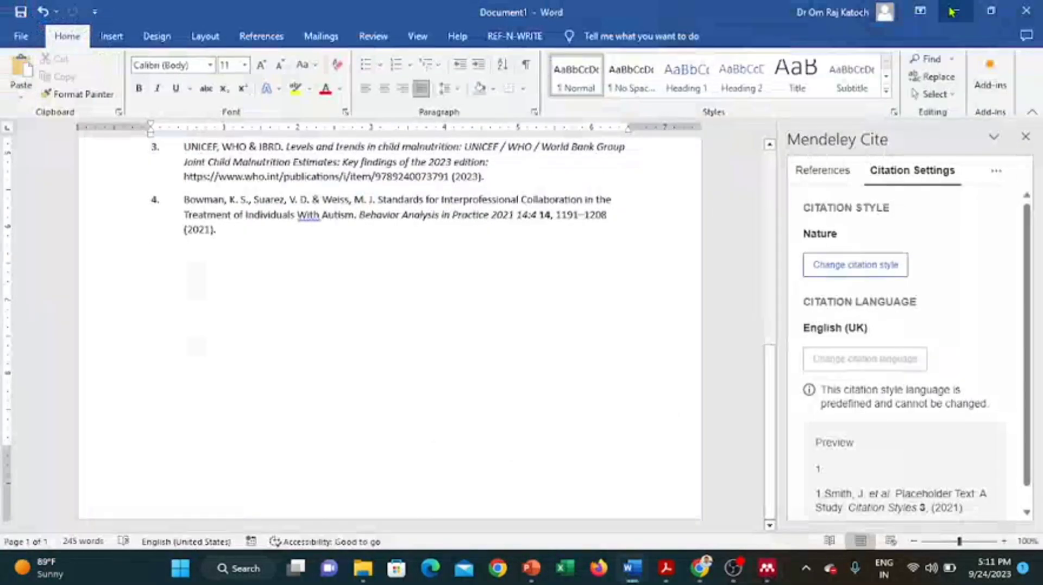
{"action": "left_click", "coordinate": [953, 11]}
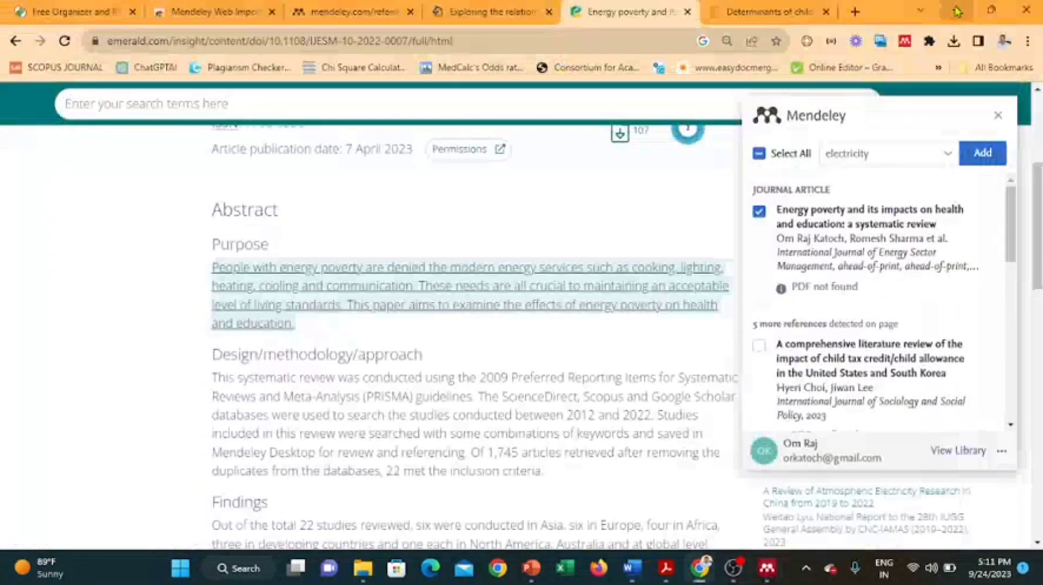
{"action": "left_click", "coordinate": [958, 11]}
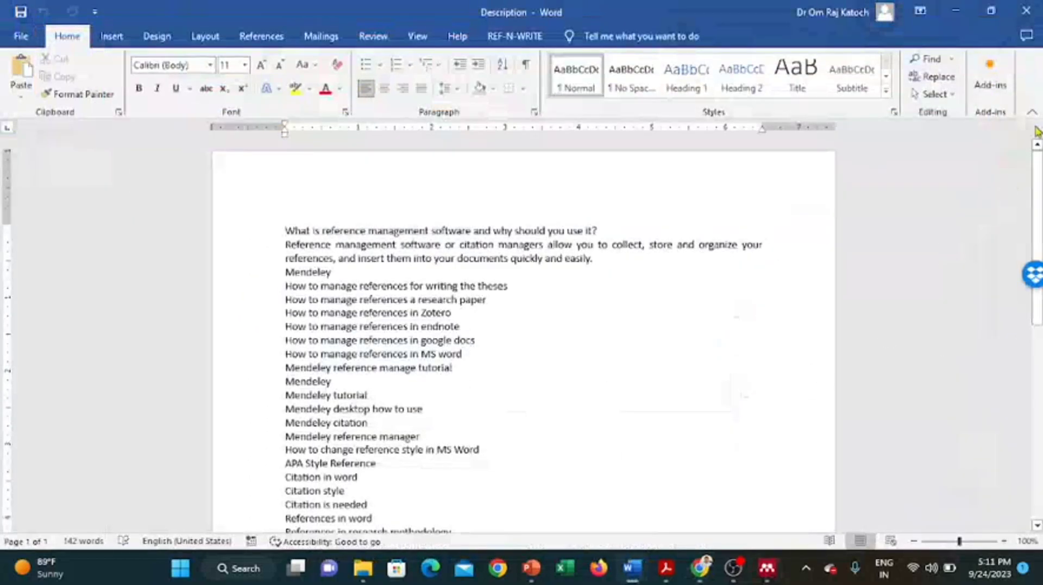
{"action": "left_click", "coordinate": [957, 12]}
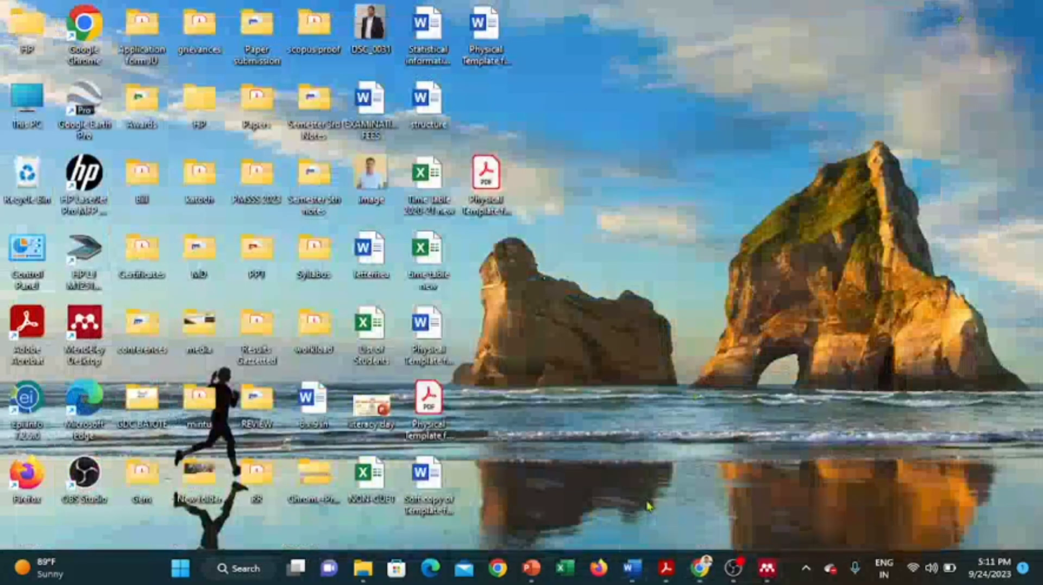
Step: Switch to the PowerPoint presentation "How to Manage References by using Mendeley" and display its title slide
{"action": "left_click", "coordinate": [531, 569]}
{"action": "left_click_drag", "start_coordinate": [149, 323], "coordinate": [140, 162]}
{"action": "left_click", "coordinate": [103, 163]}
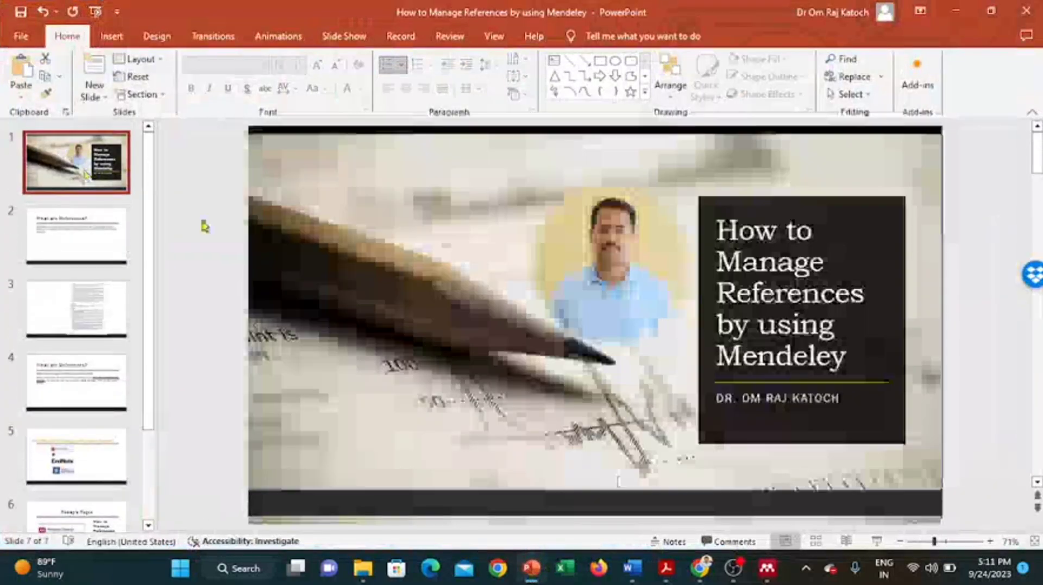